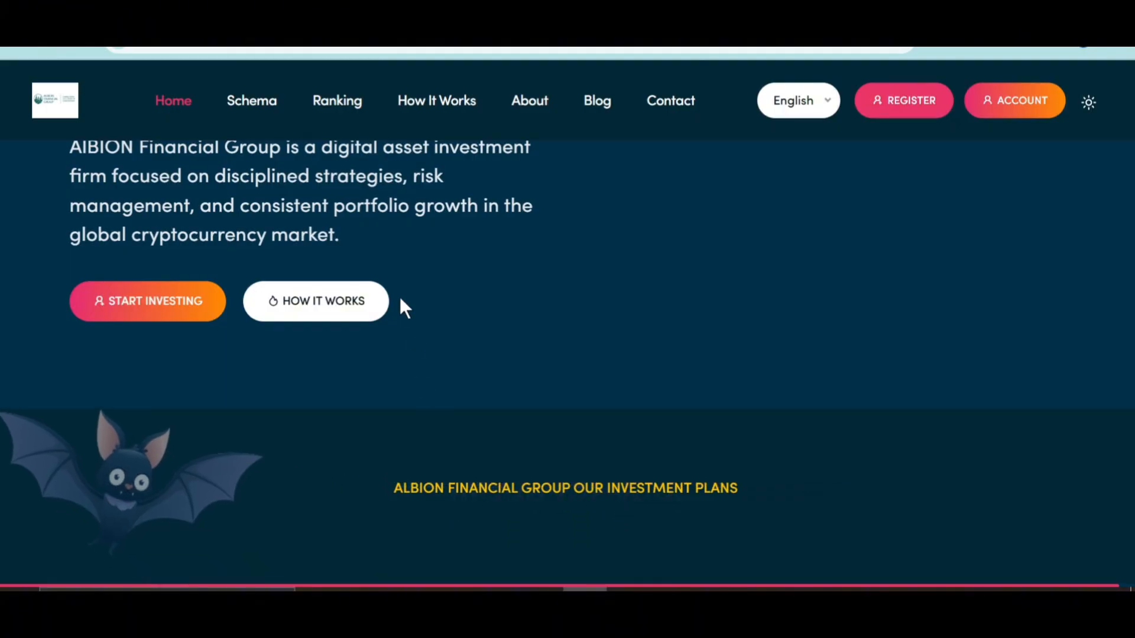
# Step: Open the Schedule list under Manage Schema, showing the Hour through Yearly schedules
pyautogui.scroll(5, 399, 296)
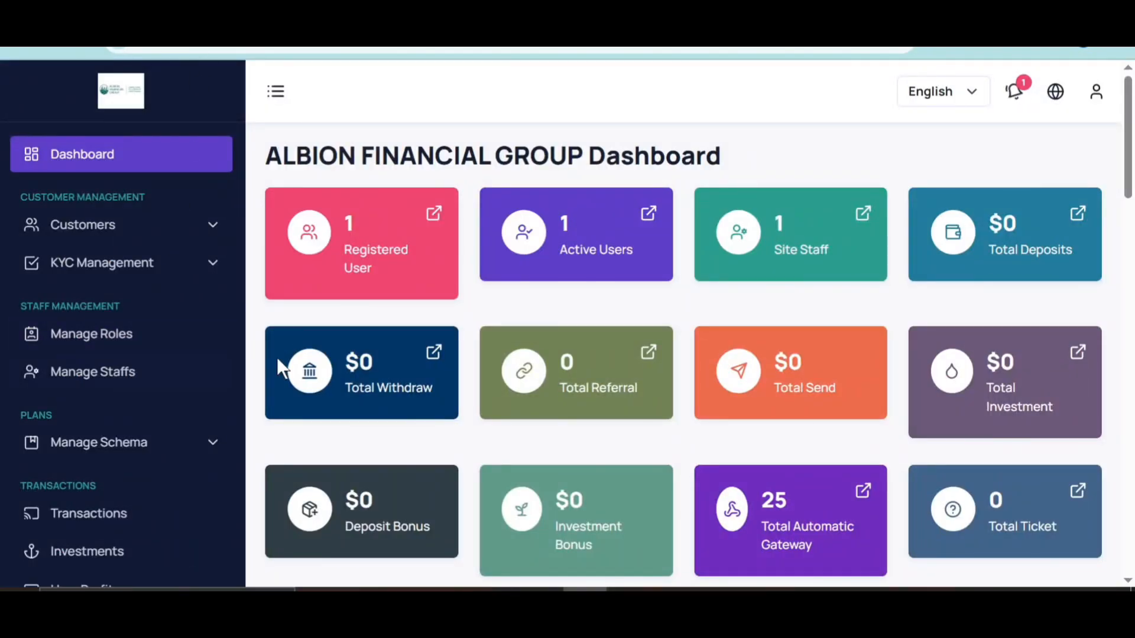
pyautogui.scroll(-5, 177, 480)
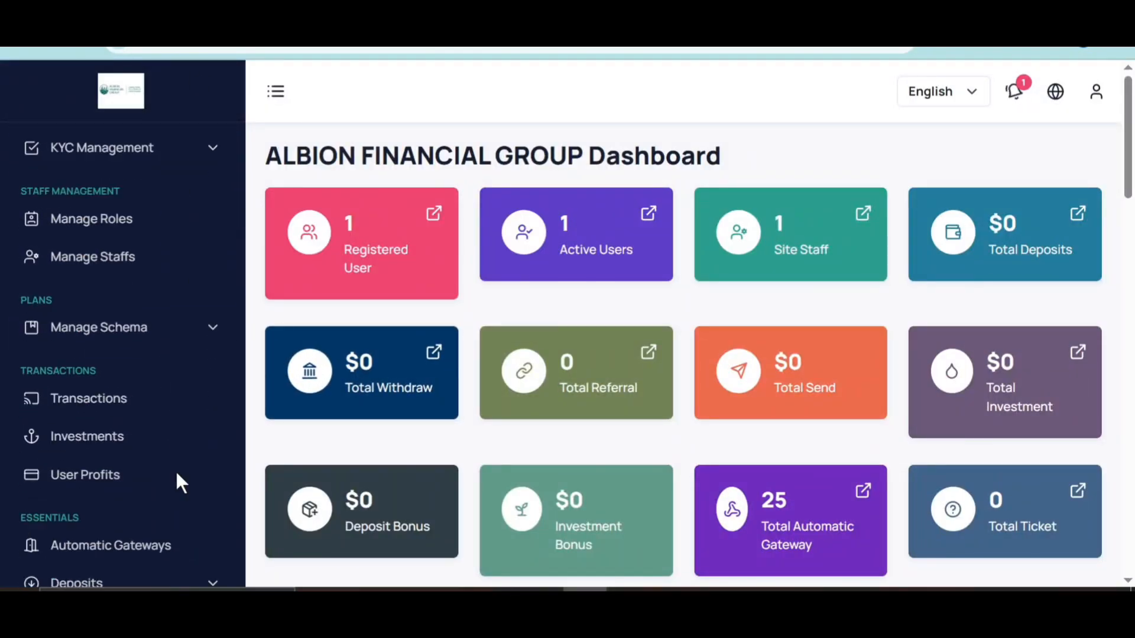
pyautogui.scroll(5, 177, 479)
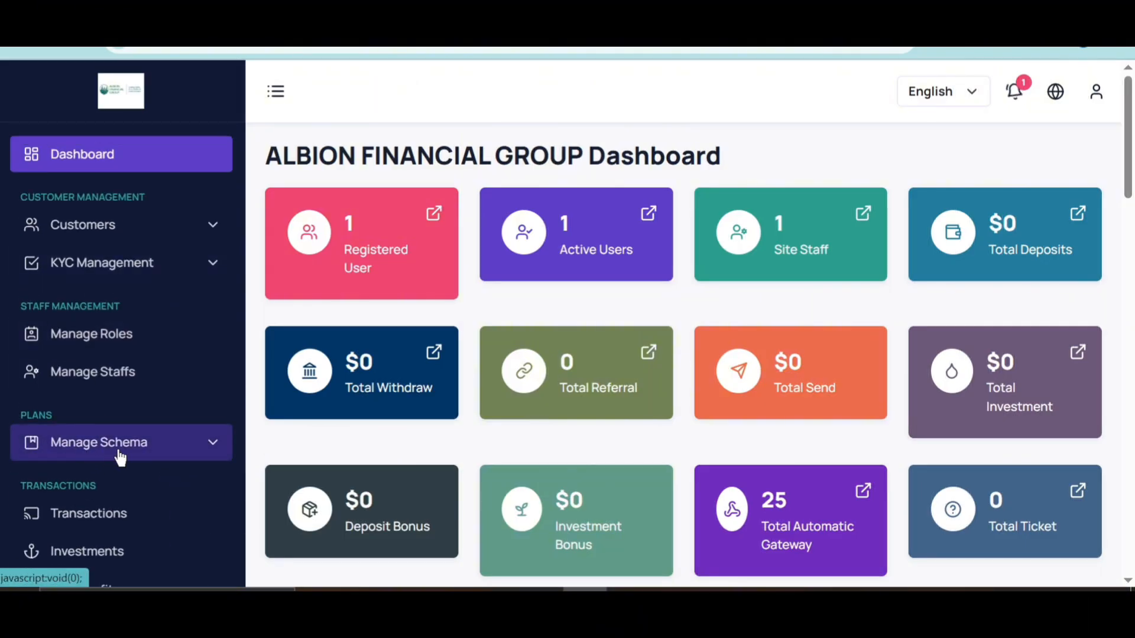
pyautogui.click(120, 457)
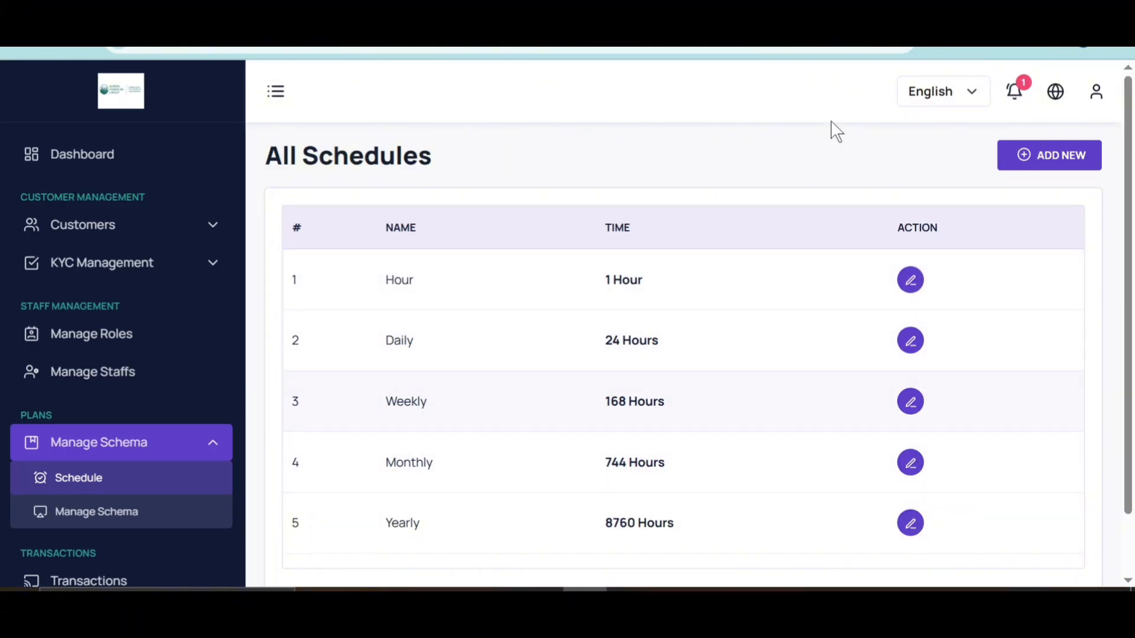
# Step: Add a new schedule named '2 days' lasting 48 hours
pyautogui.click(1037, 155)
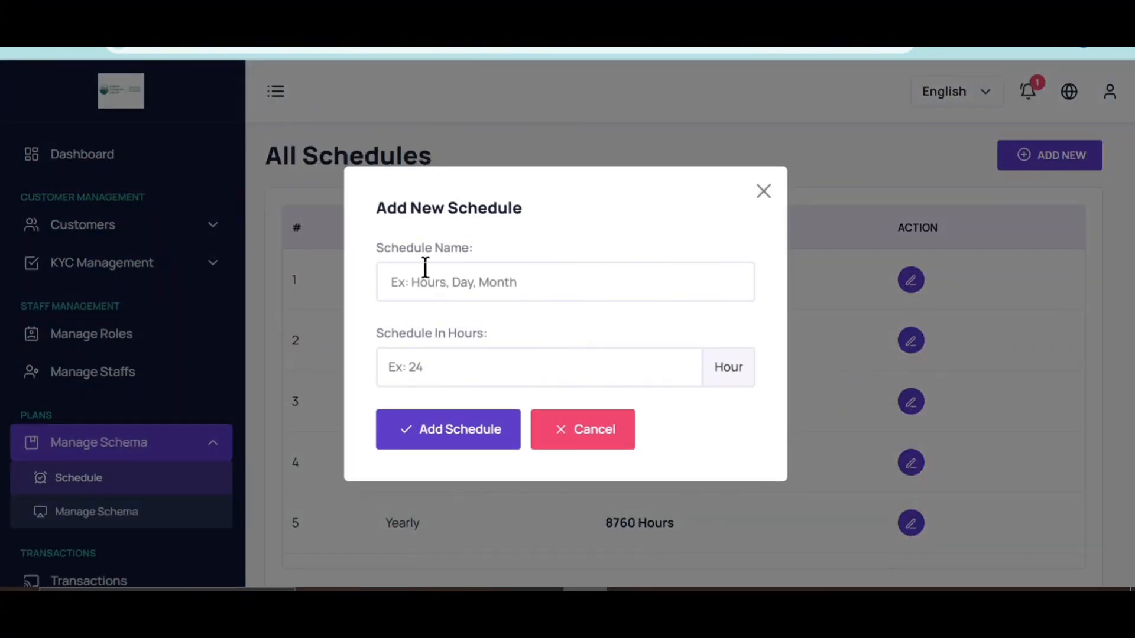
pyautogui.click(495, 272)
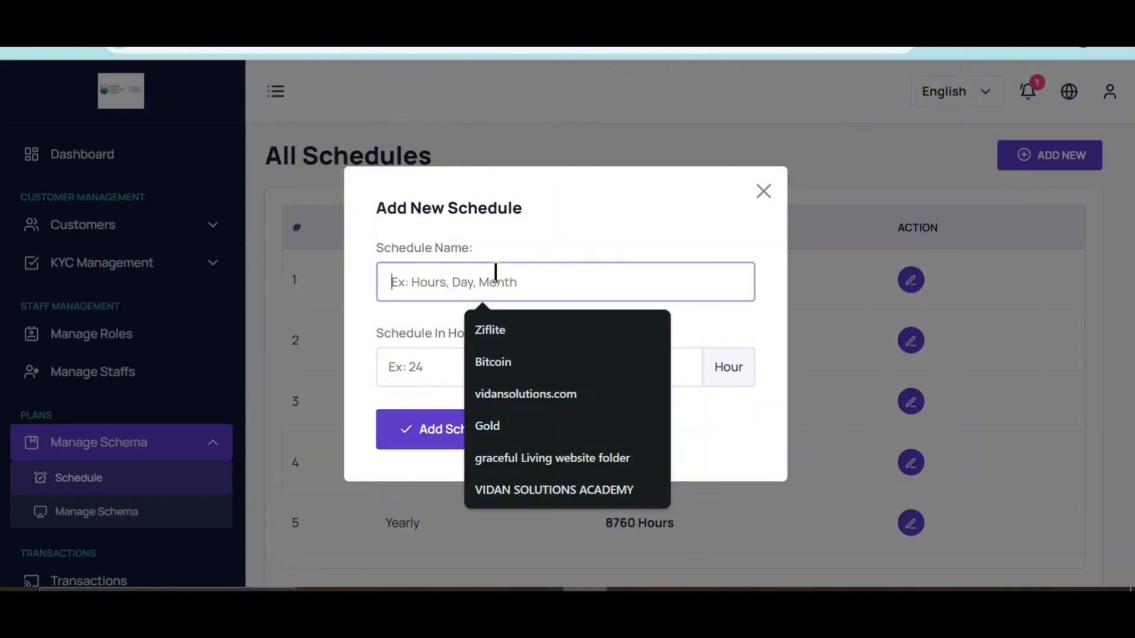
pyautogui.write('2 days')
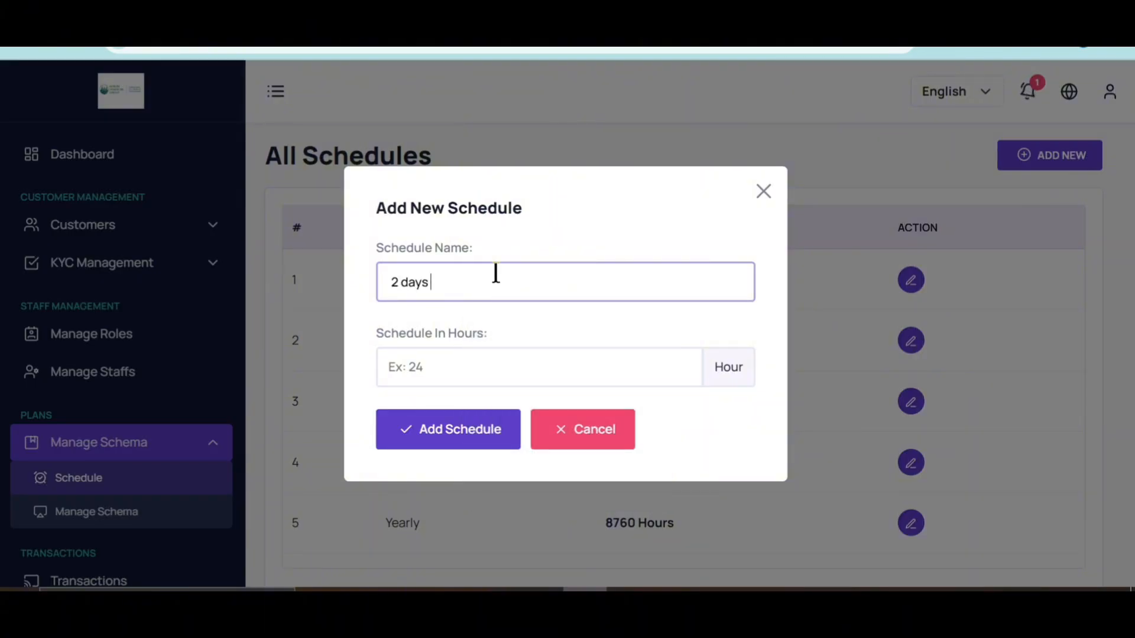
pyautogui.click(450, 362)
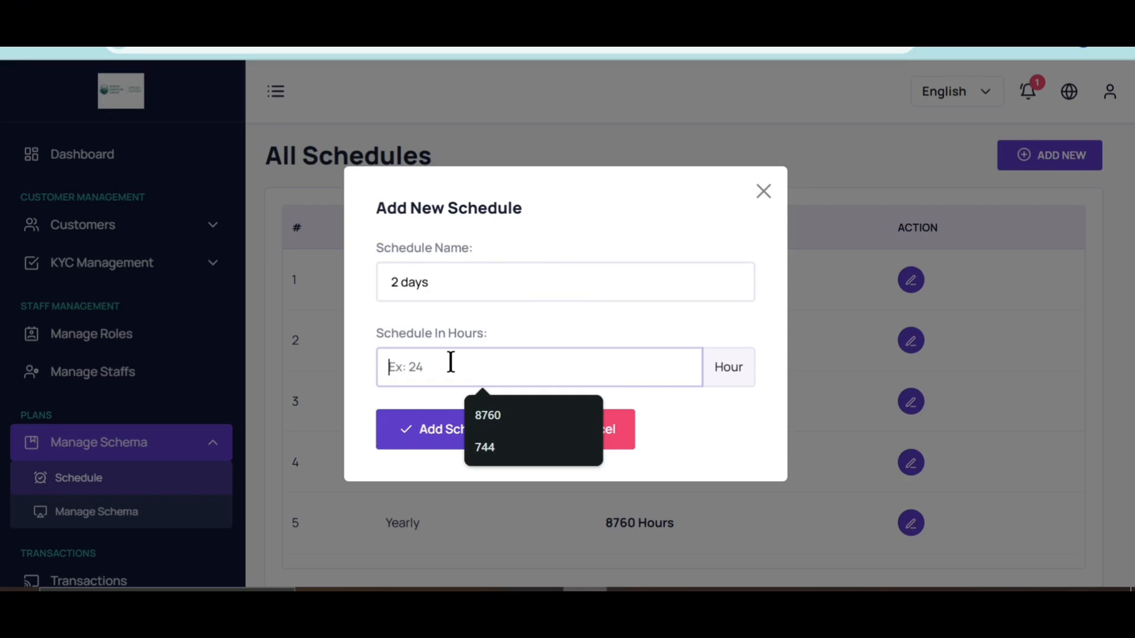
pyautogui.write('48')
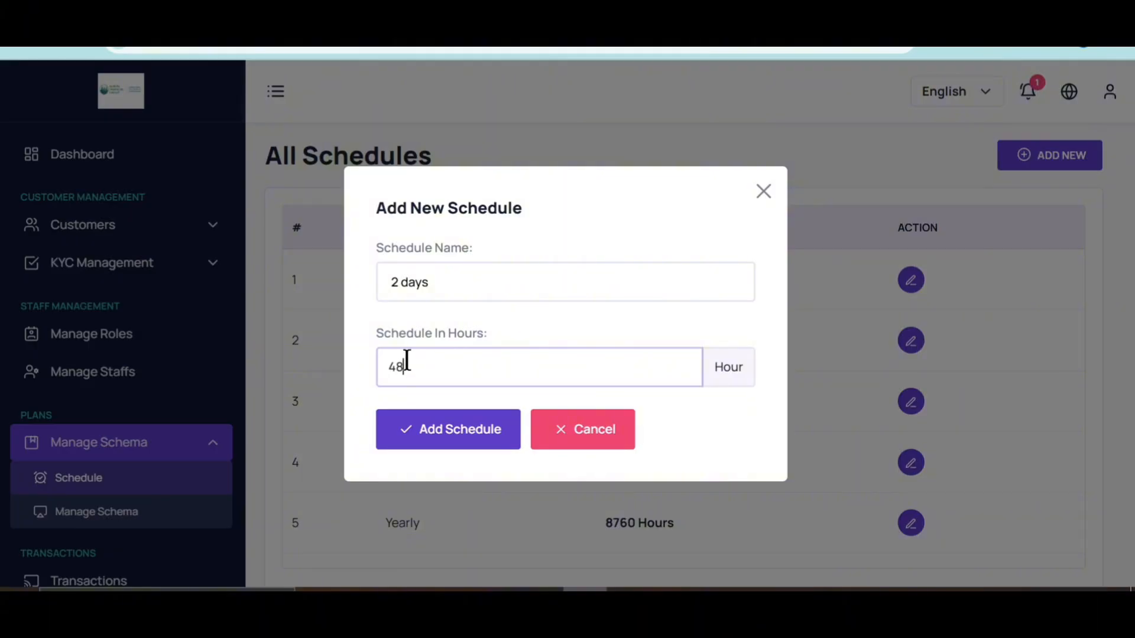
pyautogui.click(460, 439)
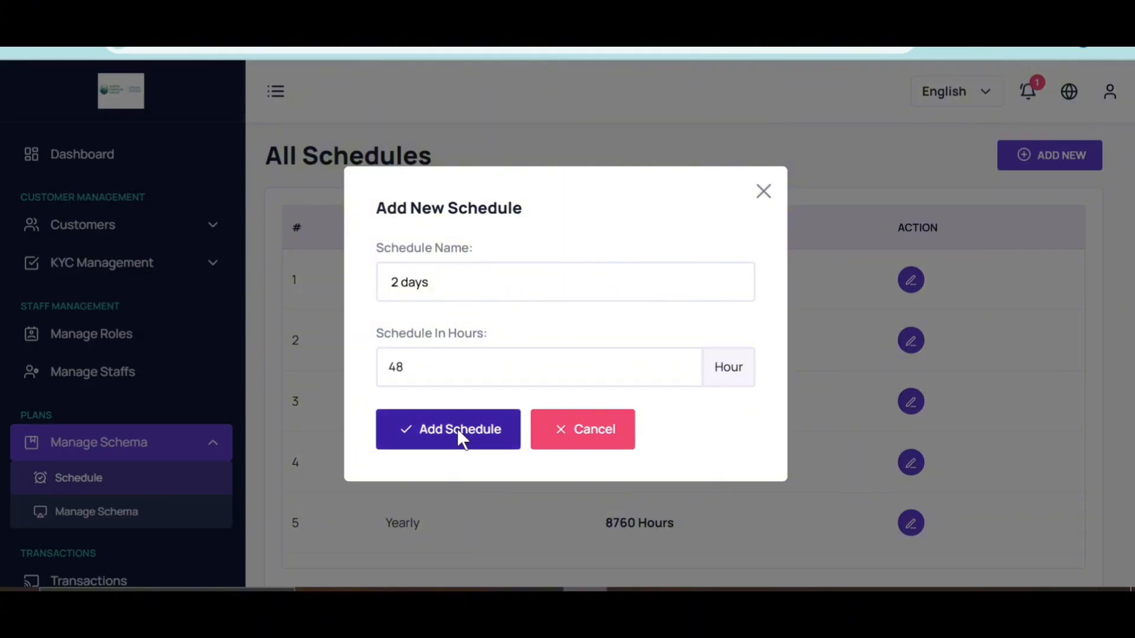
# Step: Scroll the schedule list to check the new '2 days' 48-hour schedule among the six
pyautogui.scroll(-2, 552, 452)
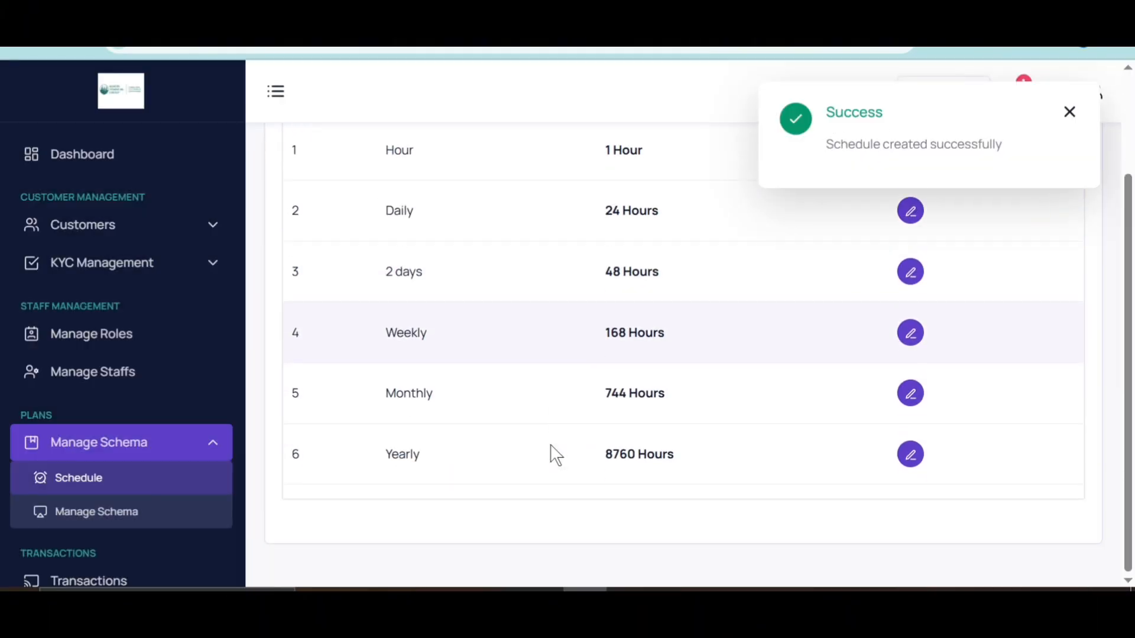
pyautogui.scroll(2, 522, 314)
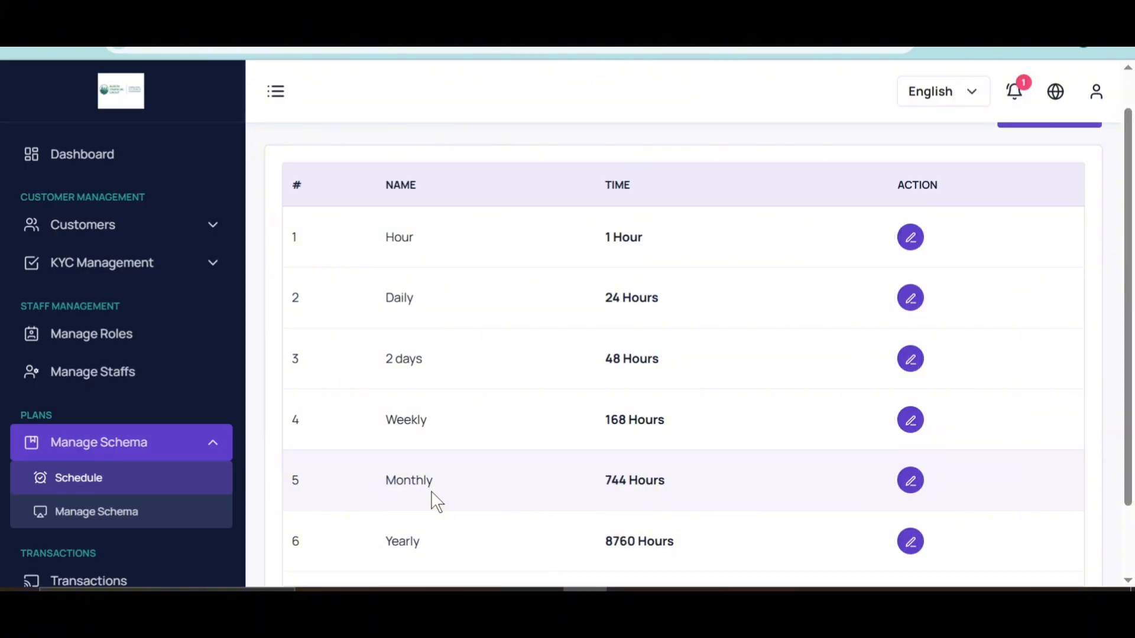
pyautogui.scroll(1, 447, 298)
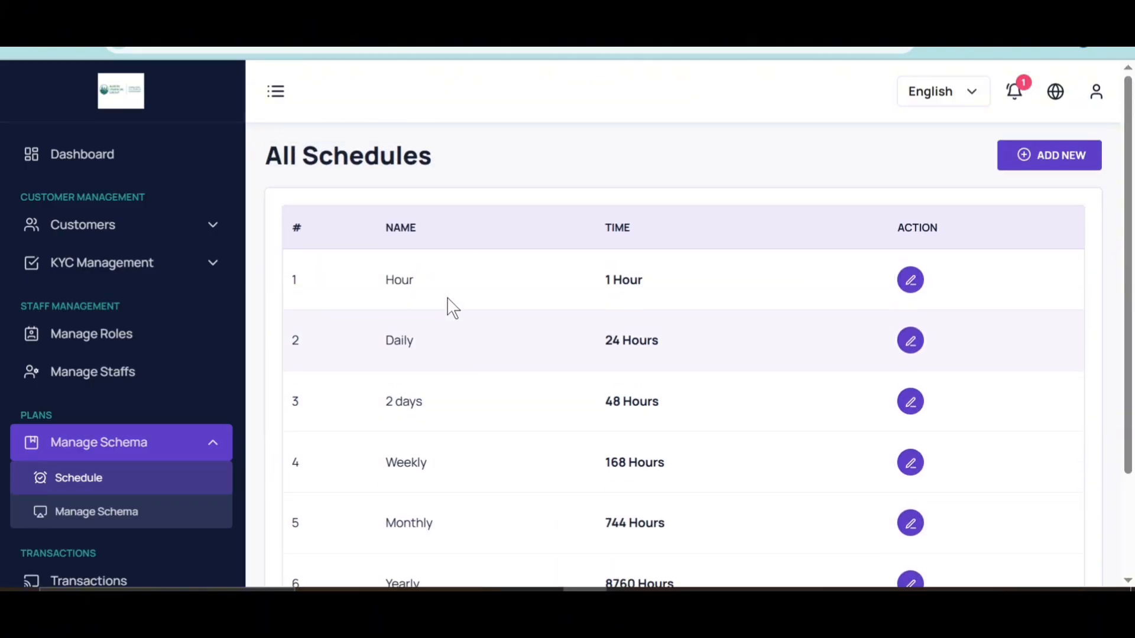
pyautogui.scroll(-2, 423, 473)
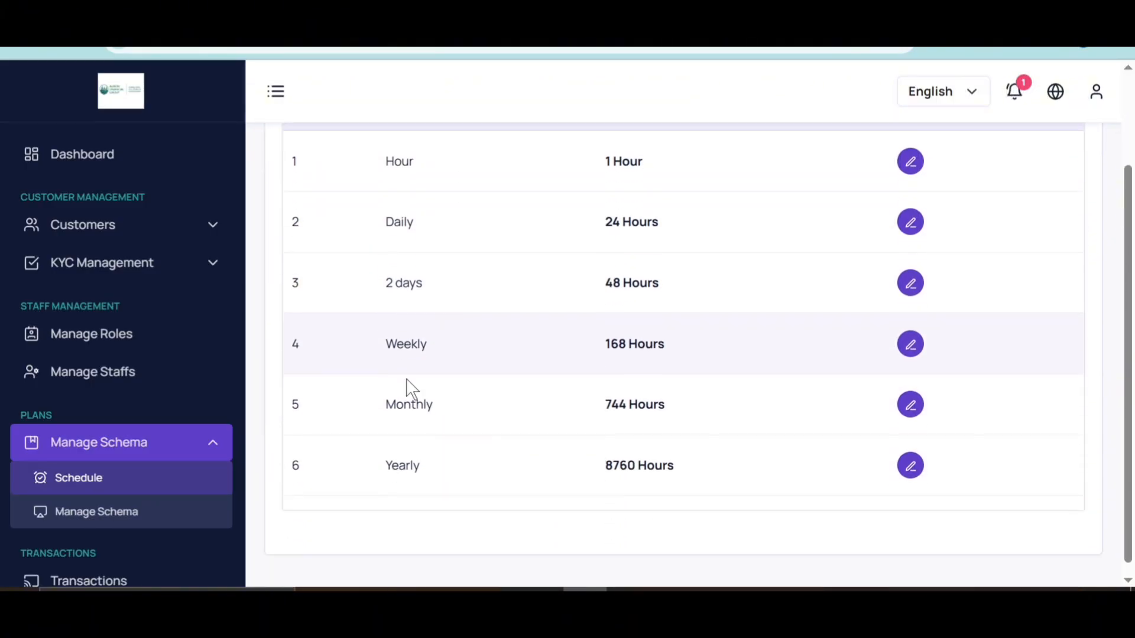
pyautogui.scroll(-3, 132, 526)
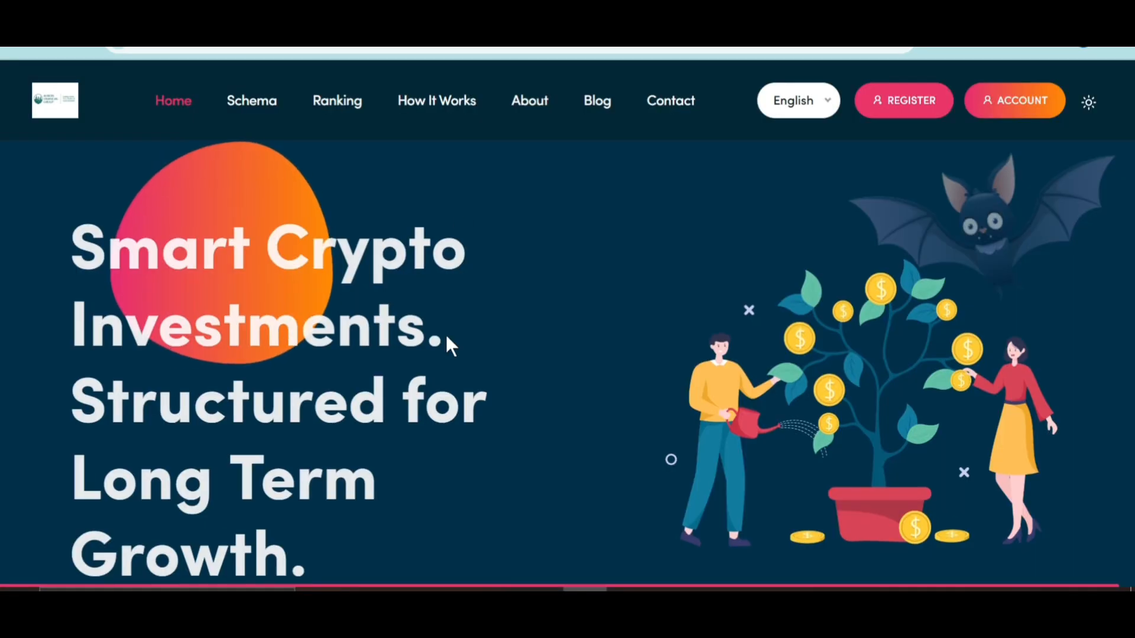
pyautogui.scroll(-15, 445, 333)
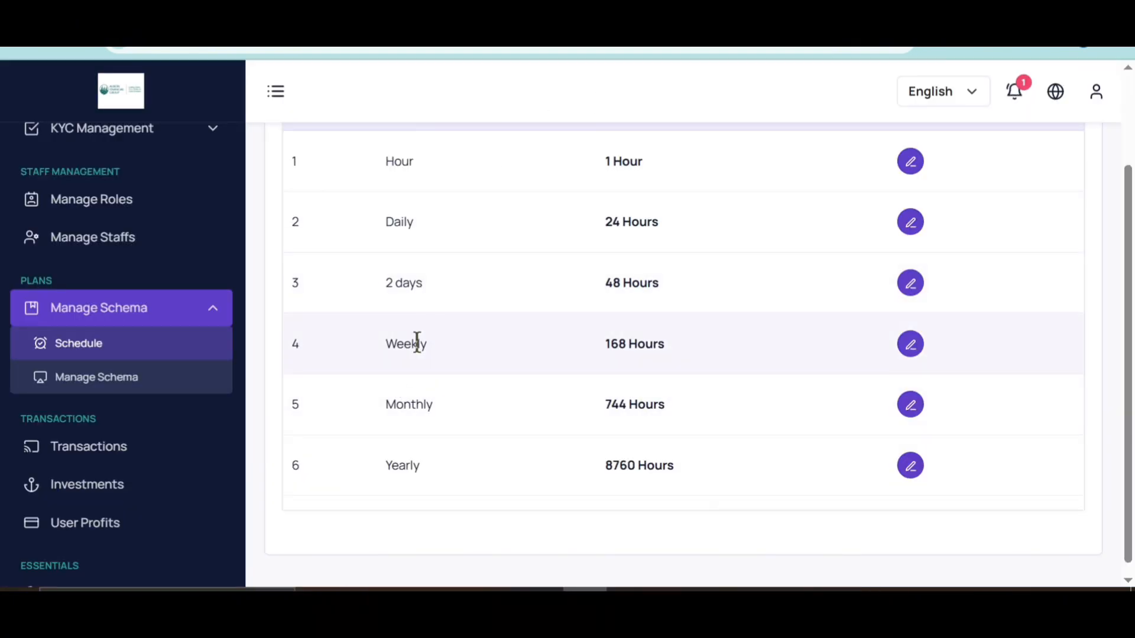
# Step: Go to the All Schemas list and start a new investment schema
pyautogui.click(91, 381)
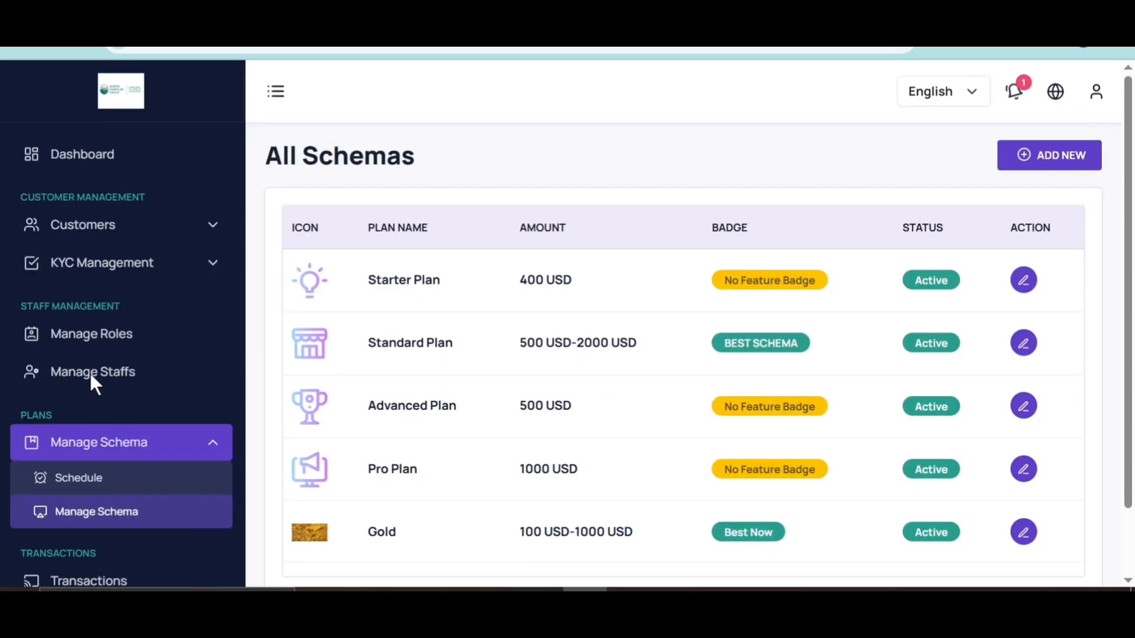
pyautogui.scroll(-2, 478, 448)
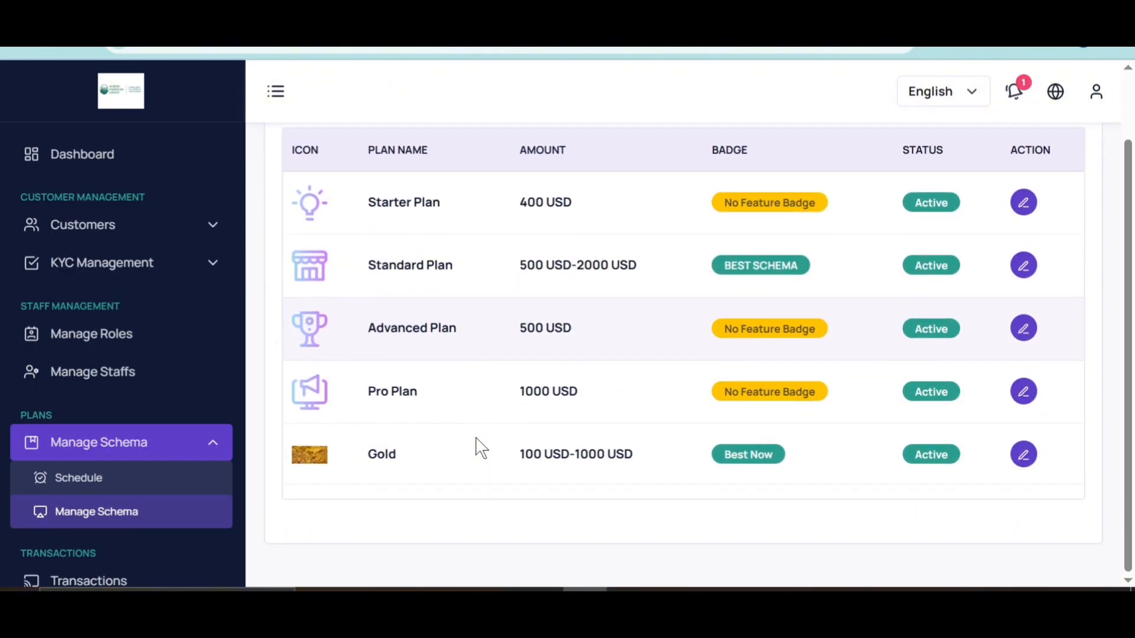
pyautogui.scroll(1, 473, 286)
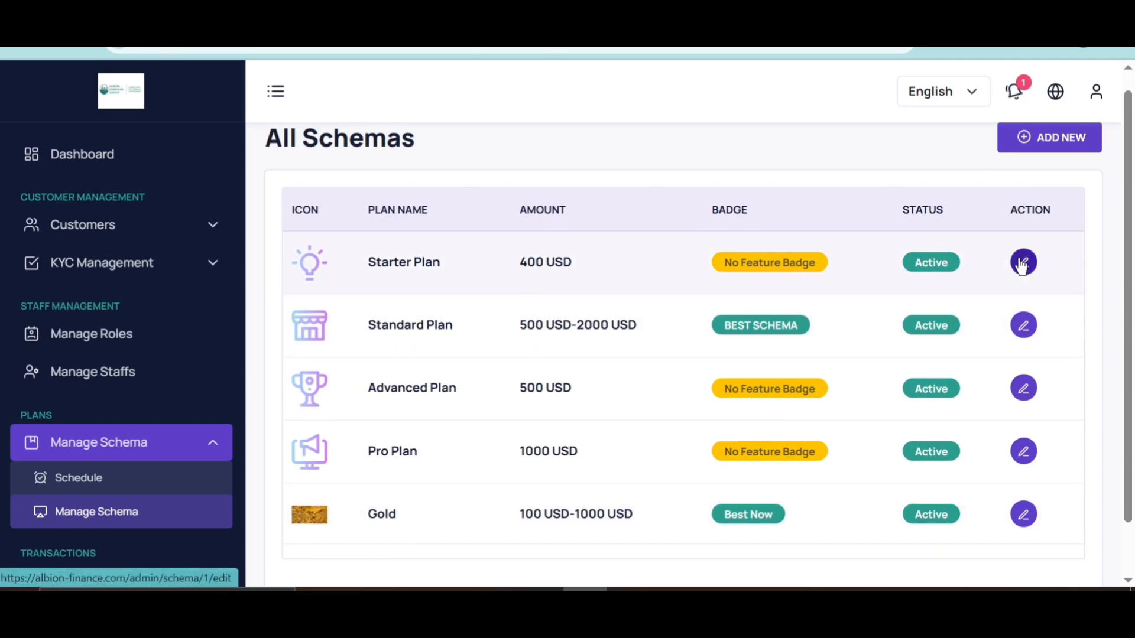
pyautogui.scroll(1, 1023, 257)
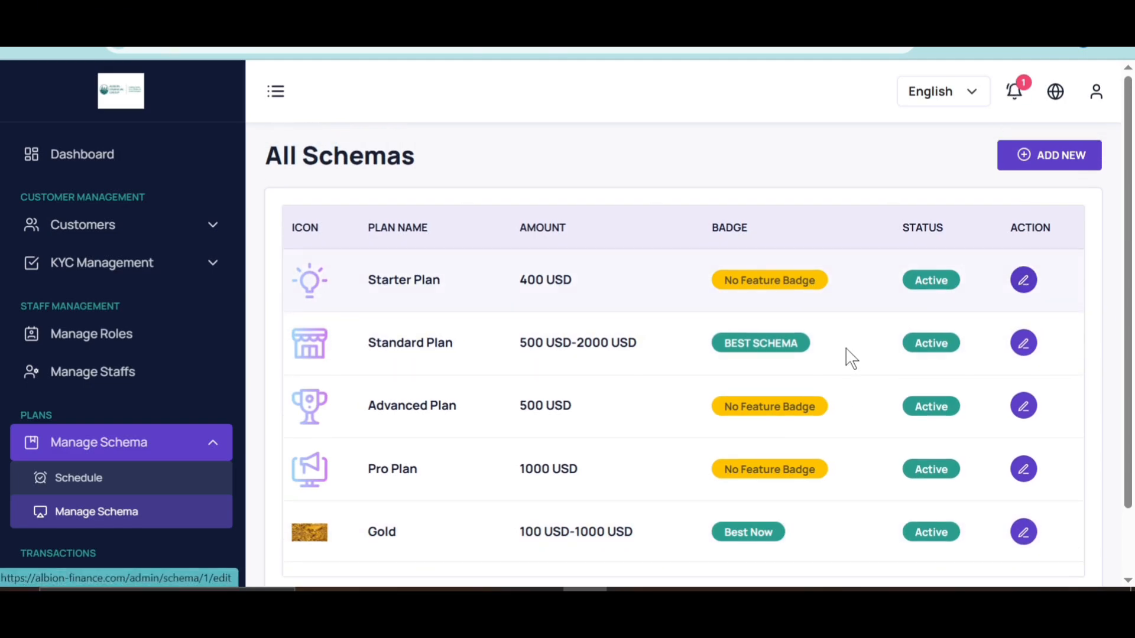
pyautogui.click(1050, 164)
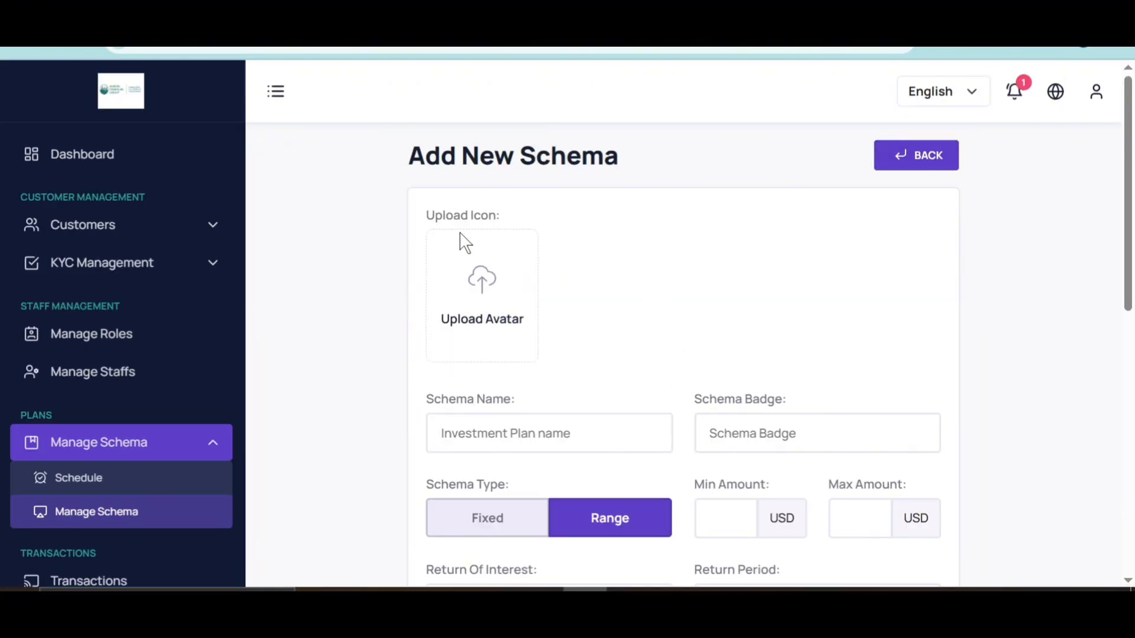
# Step: Use gold.jpeg as the new schema's icon
pyautogui.click(480, 299)
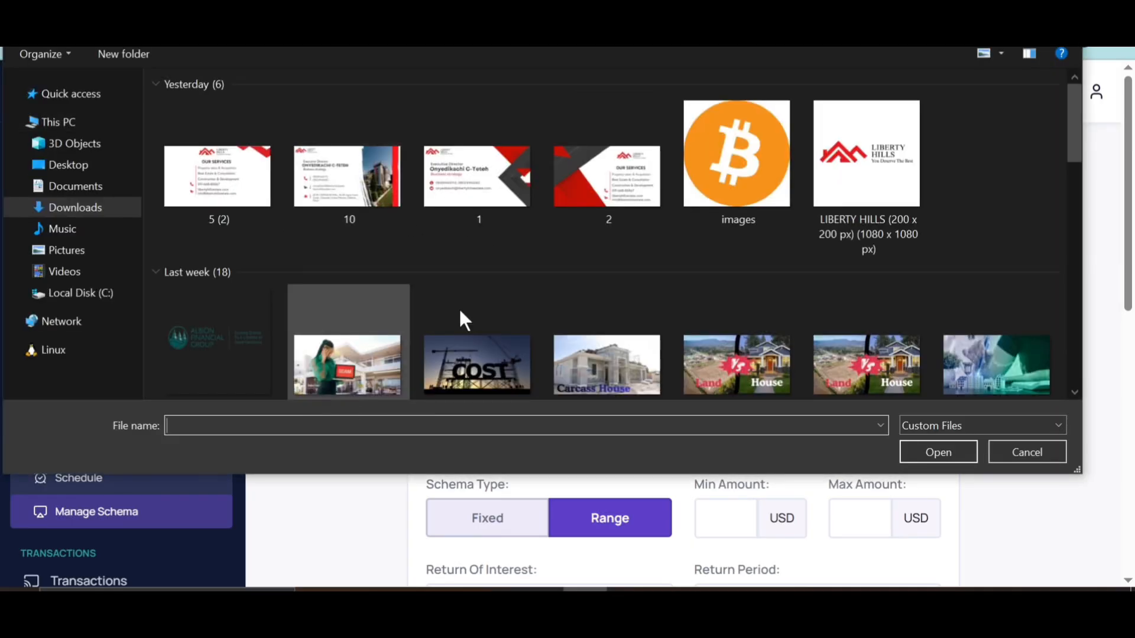
pyautogui.write('gol')
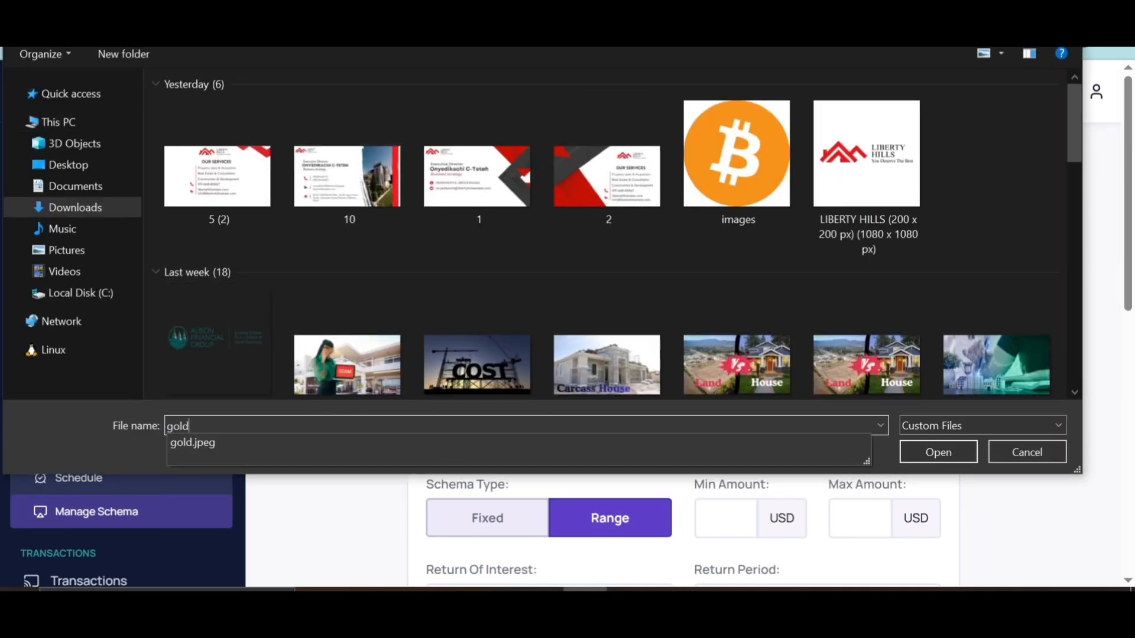
pyautogui.write('d')
pyautogui.click(198, 443)
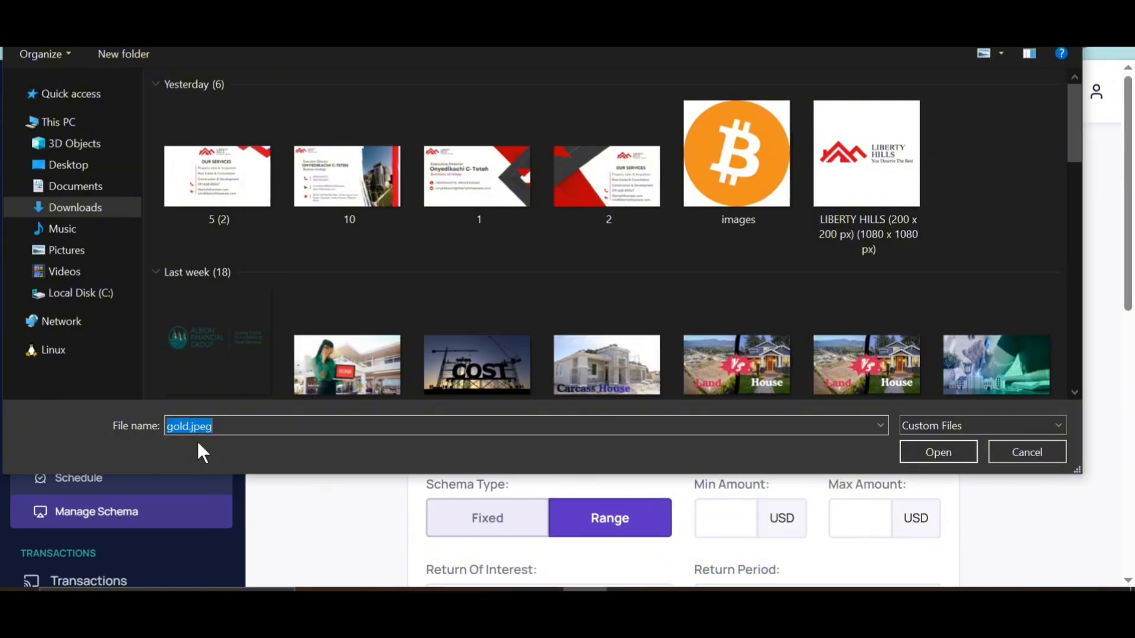
pyautogui.click(929, 454)
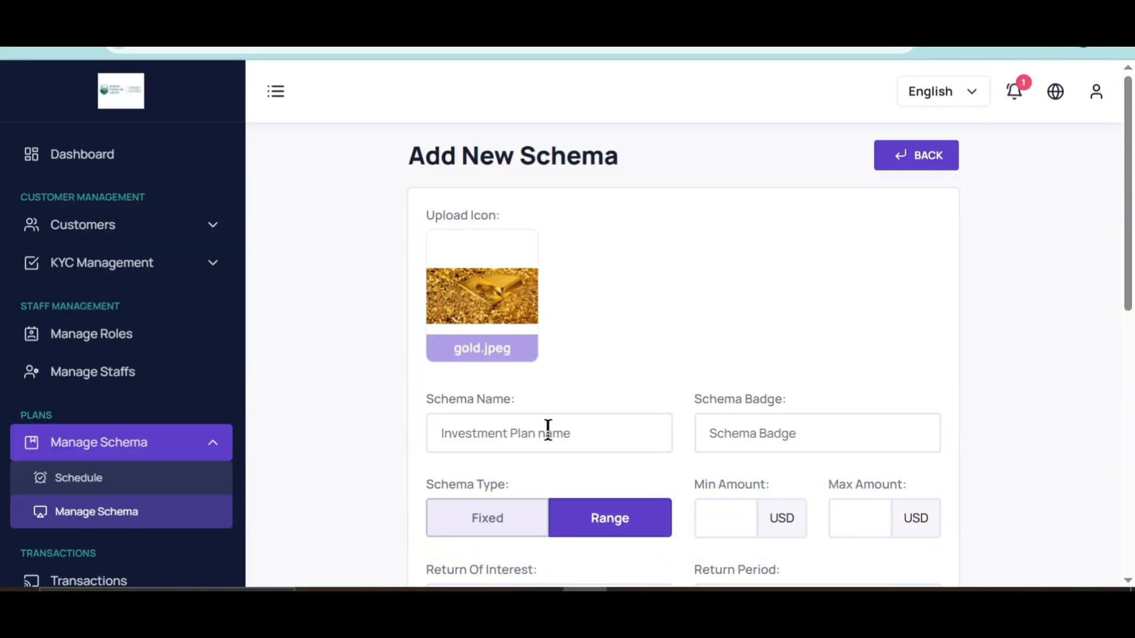
# Step: Name the new schema 'silver'
pyautogui.scroll(-2, 539, 406)
pyautogui.click(468, 331)
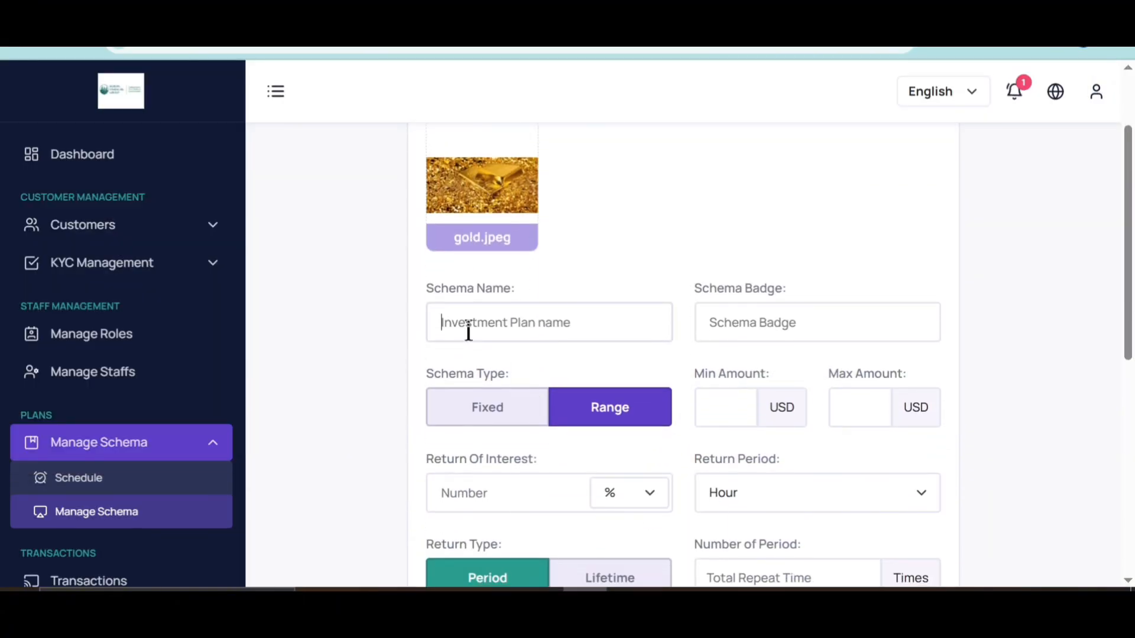
pyautogui.write('sil')
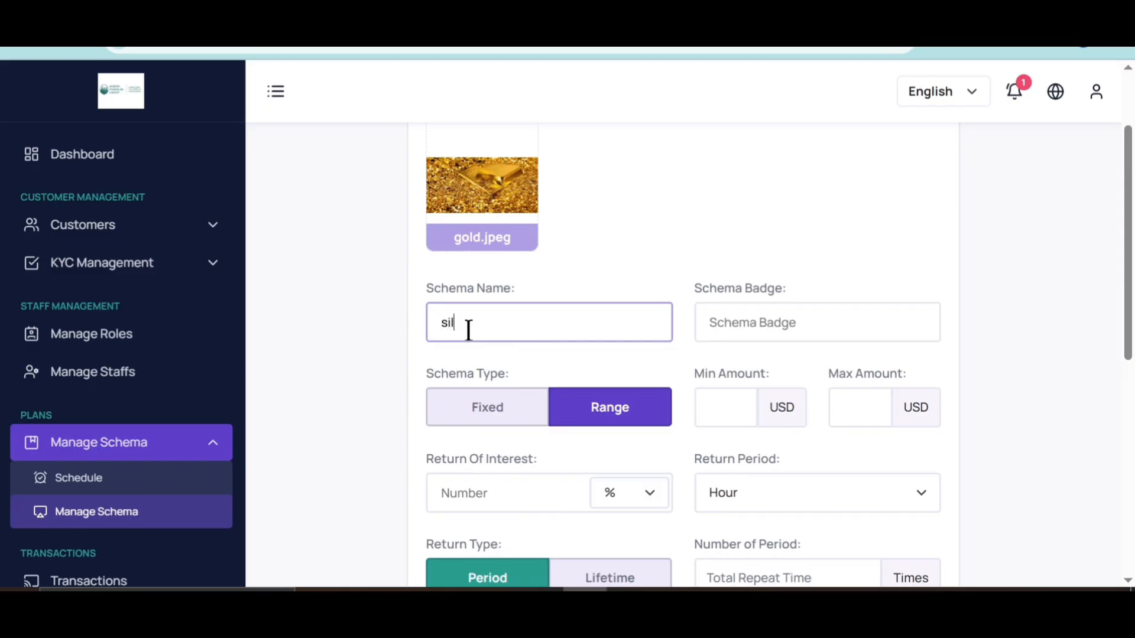
pyautogui.write('ver')
pyautogui.click(765, 312)
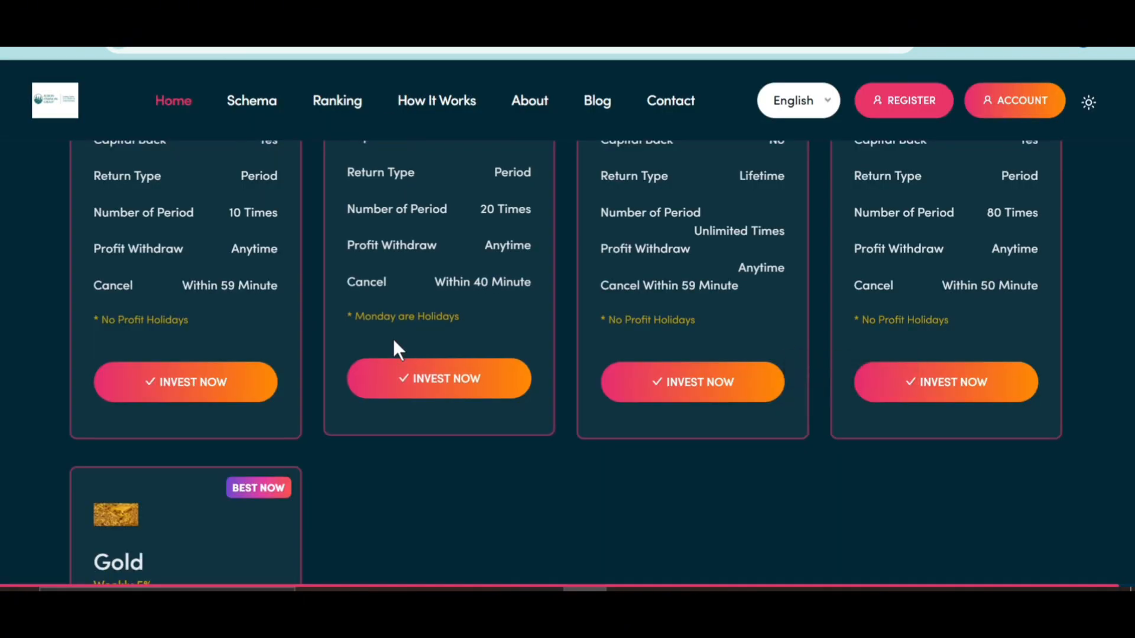
# Step: Scroll through the public site's plan cards, including the Standard Plan's Best Schema badge
pyautogui.scroll(5, 396, 345)
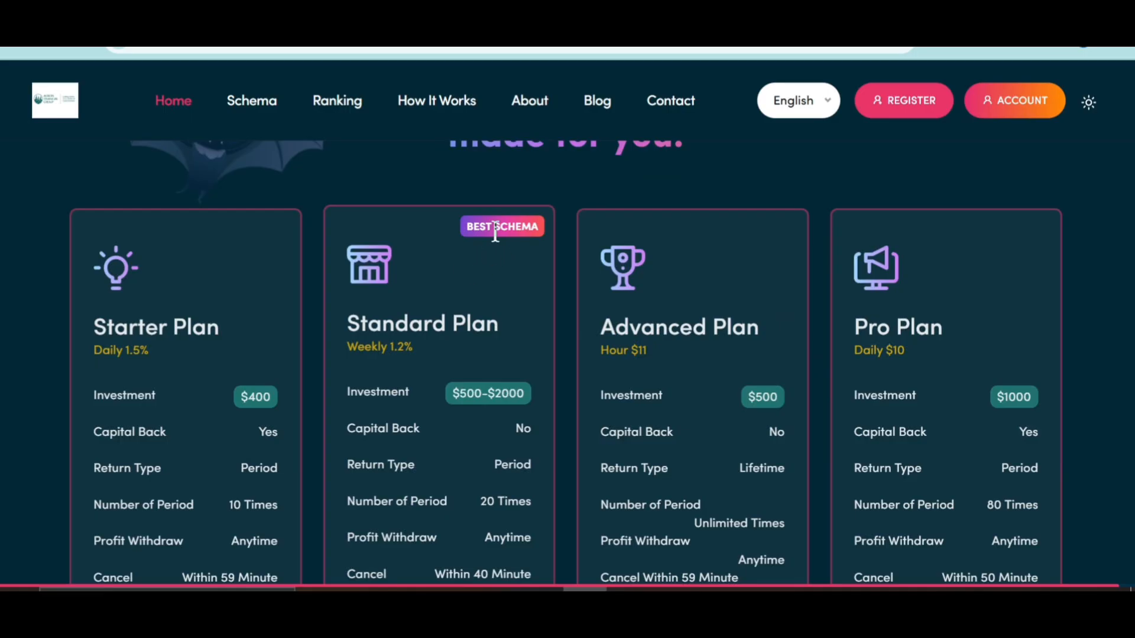
pyautogui.scroll(-5, 427, 364)
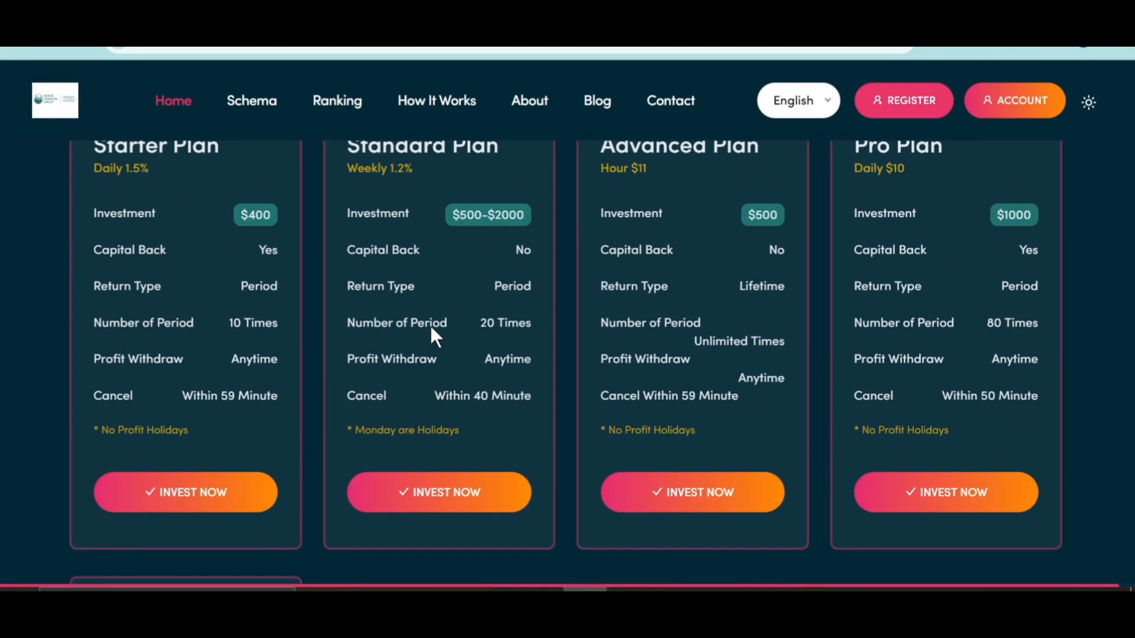
pyautogui.scroll(3, 431, 325)
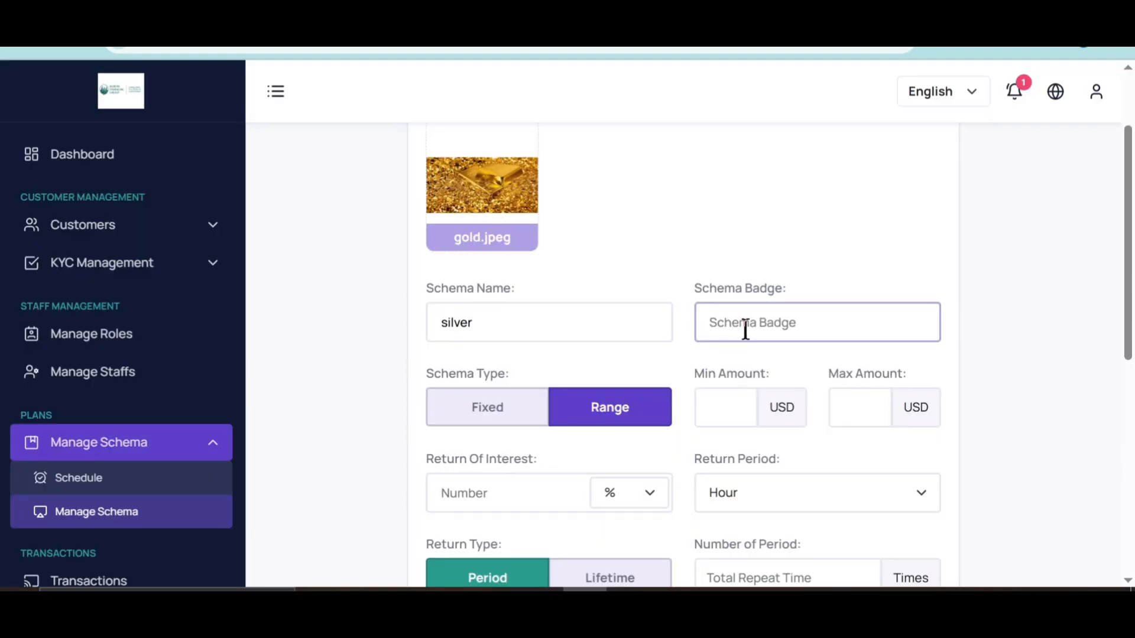
# Step: Give the silver schema the badge 'Recommended'
pyautogui.click(745, 331)
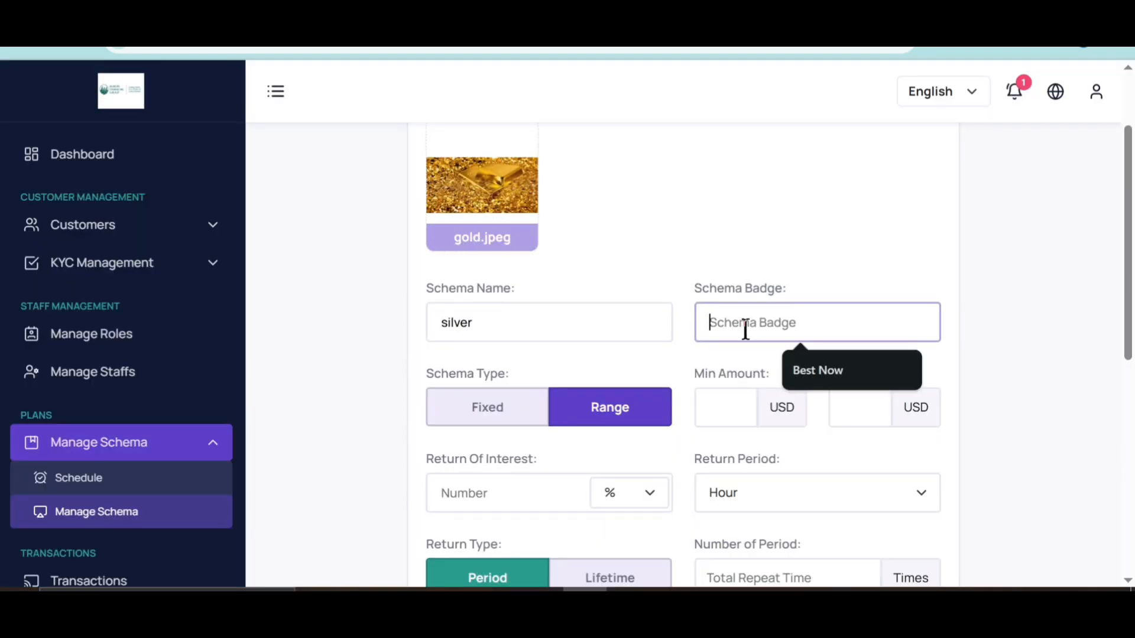
pyautogui.write('Recommended')
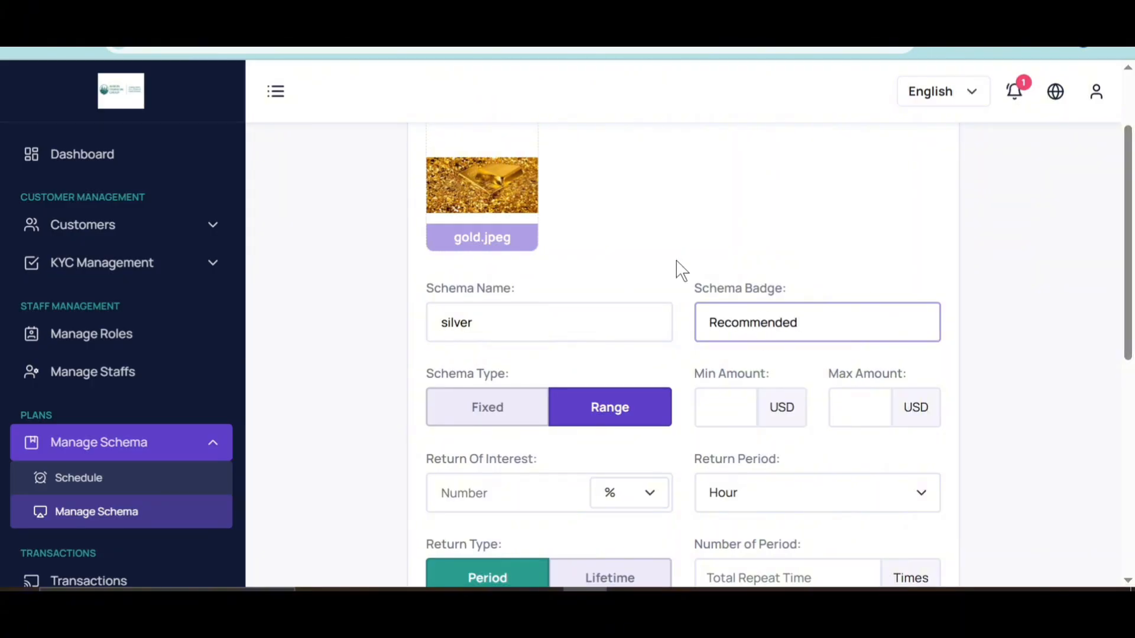
pyautogui.scroll(-2, 473, 384)
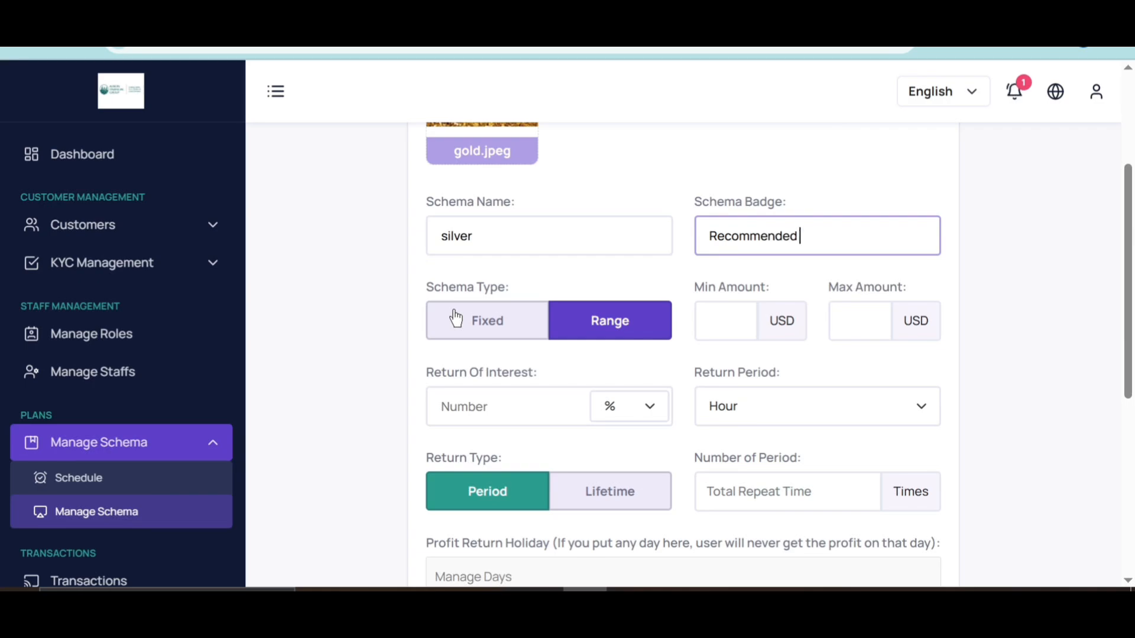
# Step: Keep the schema type on Range with a minimum of 100 and maximum of 1000 USD
pyautogui.click(510, 326)
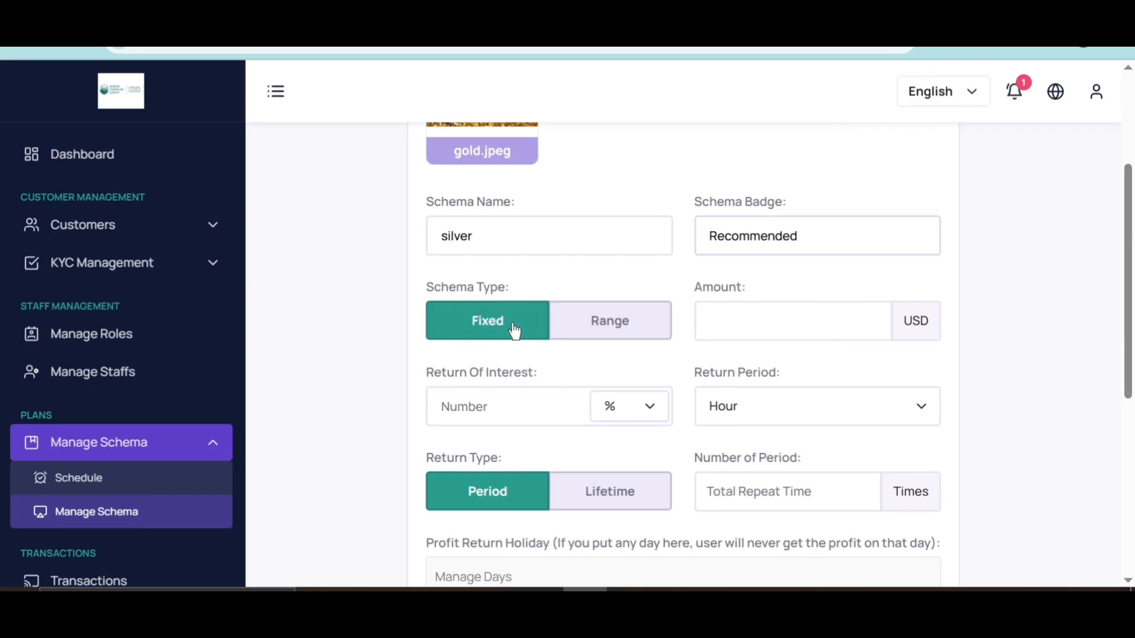
pyautogui.click(809, 320)
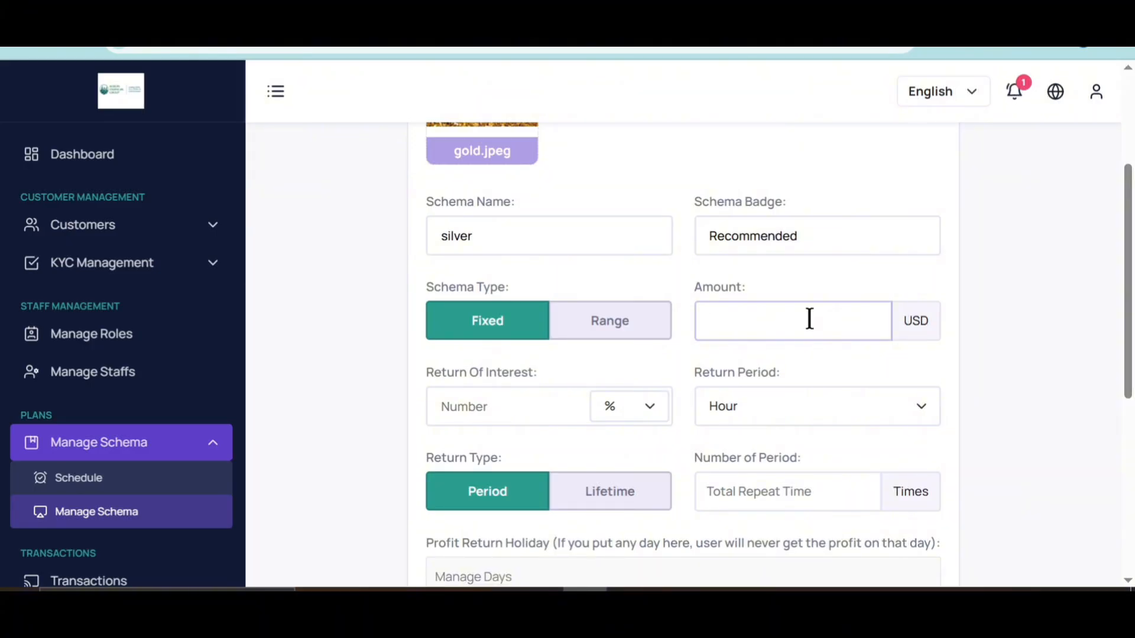
pyautogui.click(648, 324)
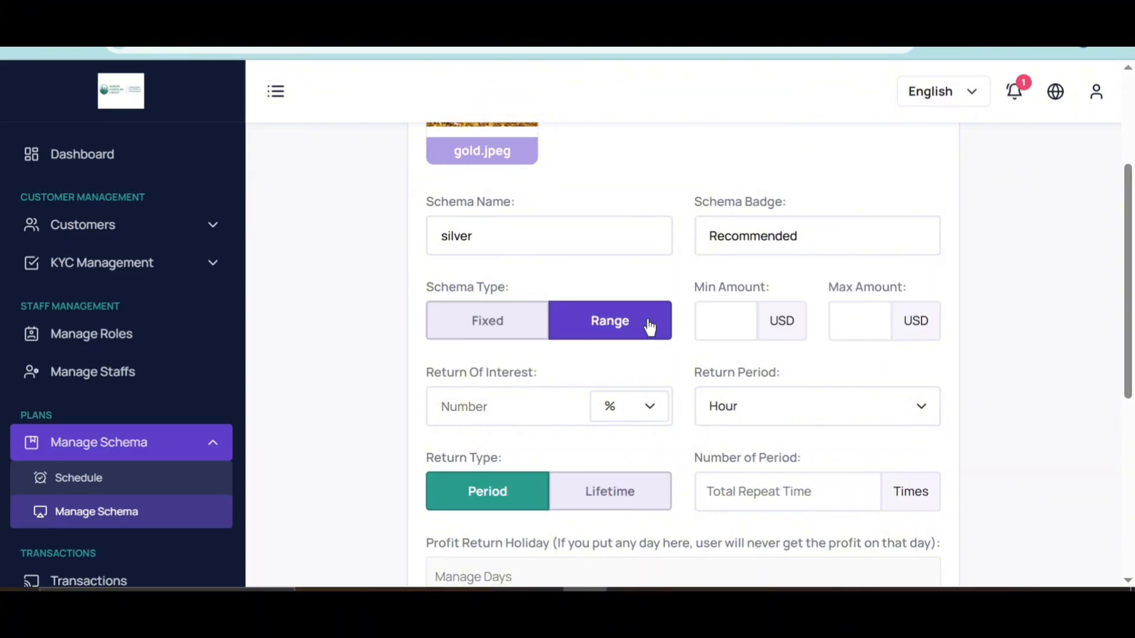
pyautogui.click(757, 324)
pyautogui.write('100')
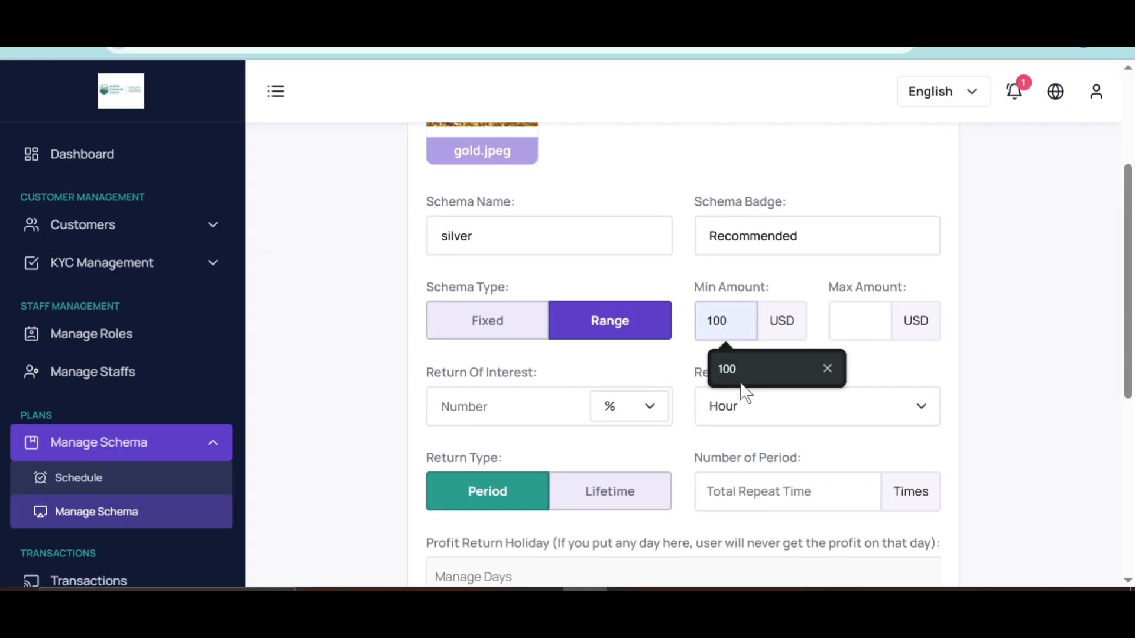
pyautogui.click(743, 378)
pyautogui.click(849, 337)
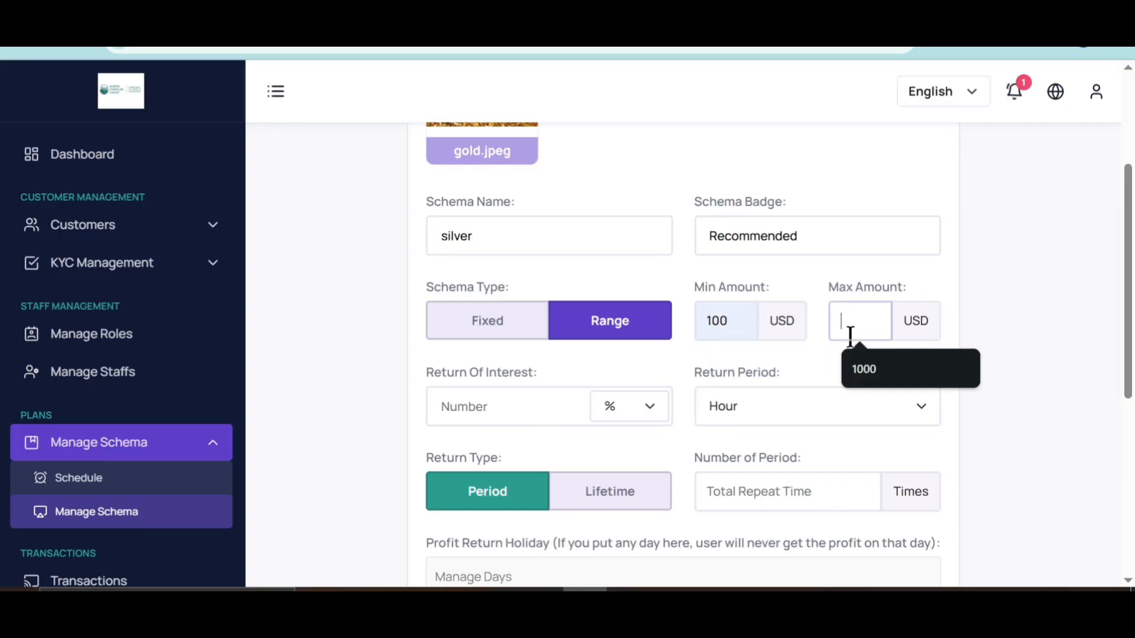
pyautogui.click(873, 382)
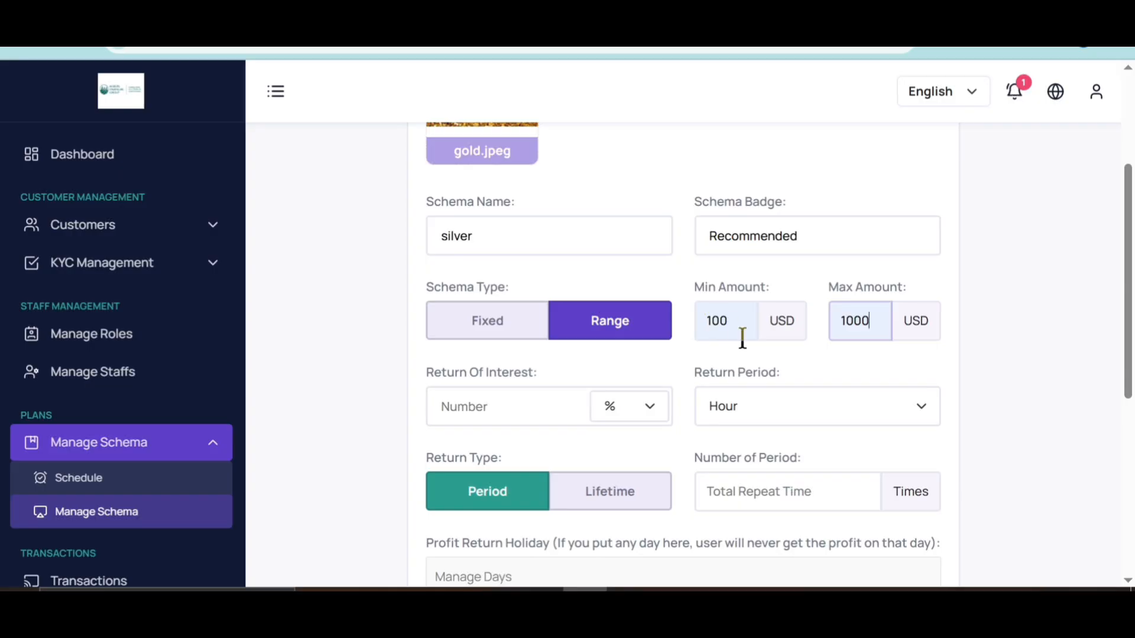
# Step: Set the Silver schema's return of interest to 10 %
pyautogui.scroll(-1, 552, 378)
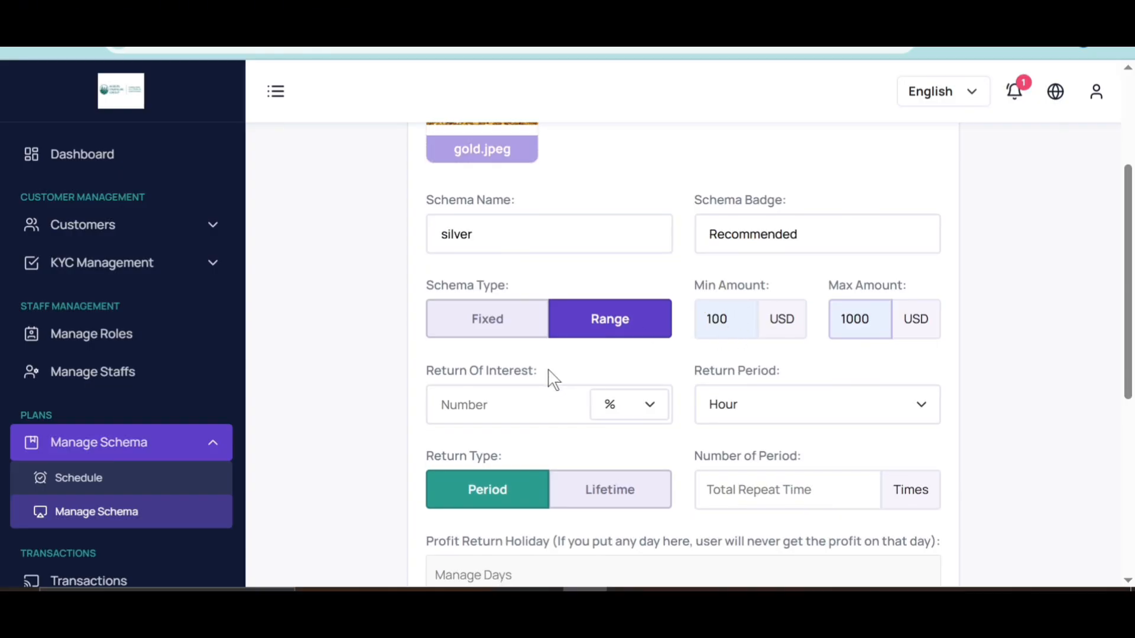
pyautogui.press('Return')
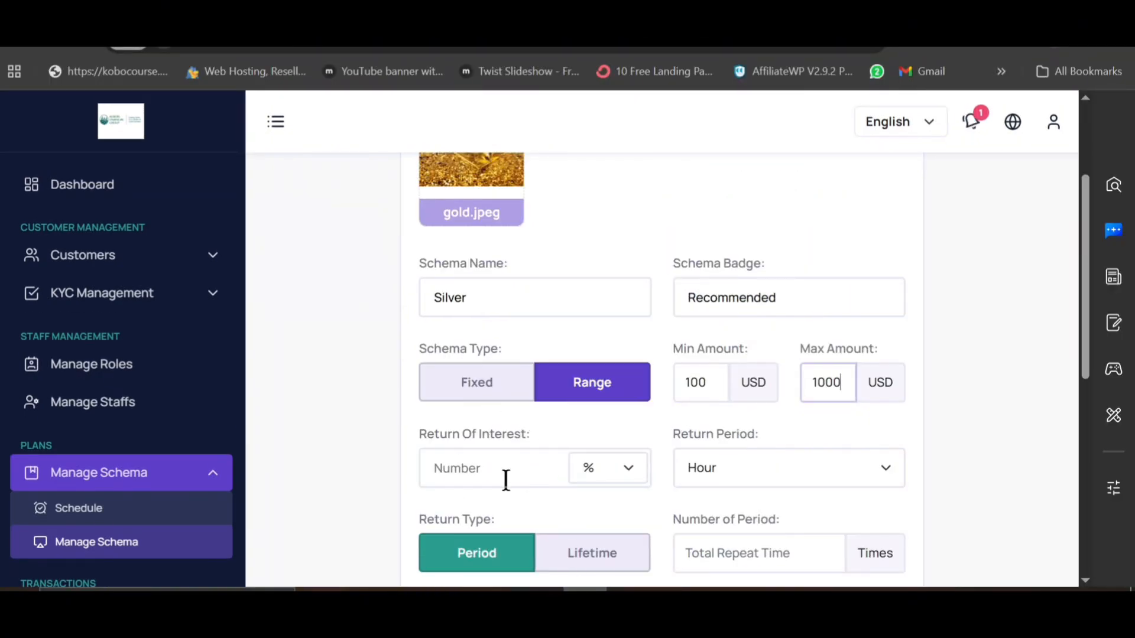
pyautogui.click(486, 471)
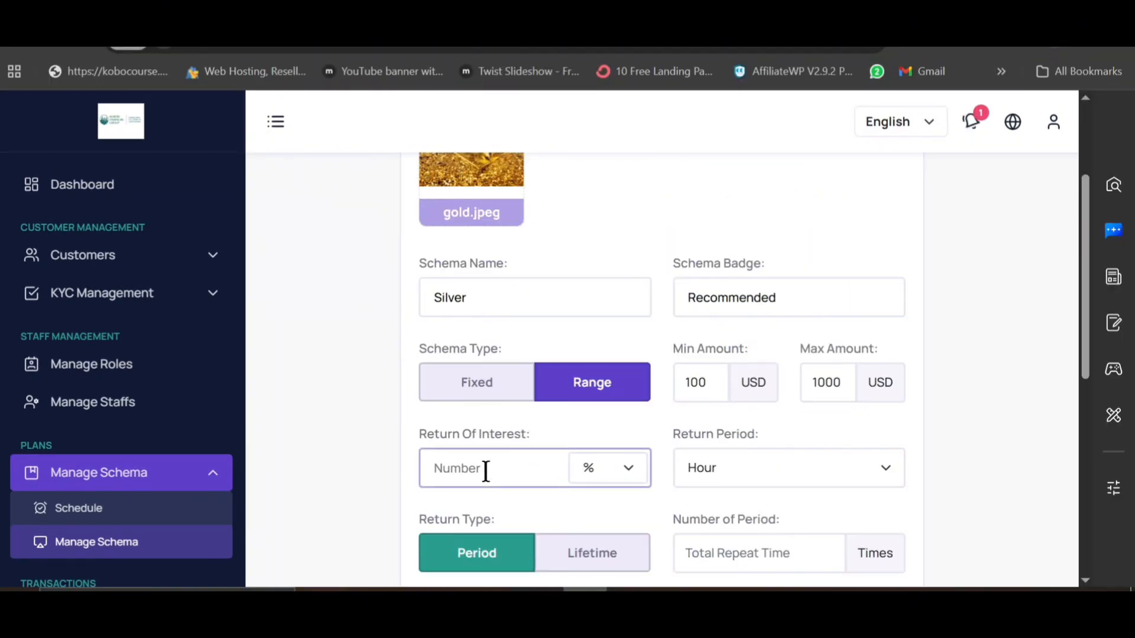
pyautogui.write('10')
pyautogui.click(612, 472)
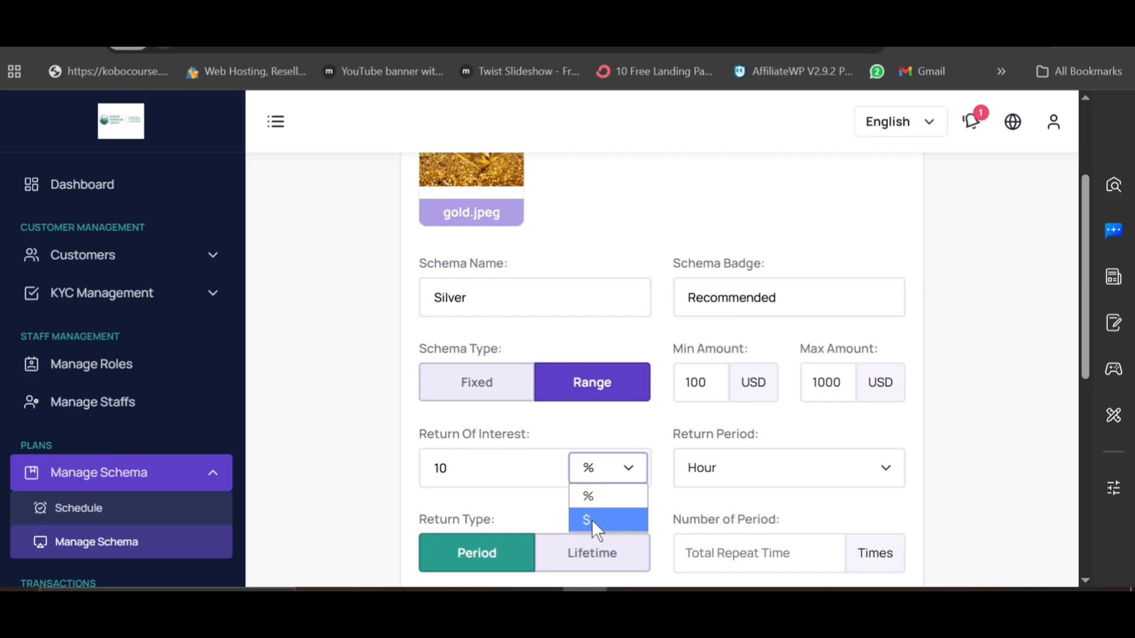
pyautogui.click(509, 474)
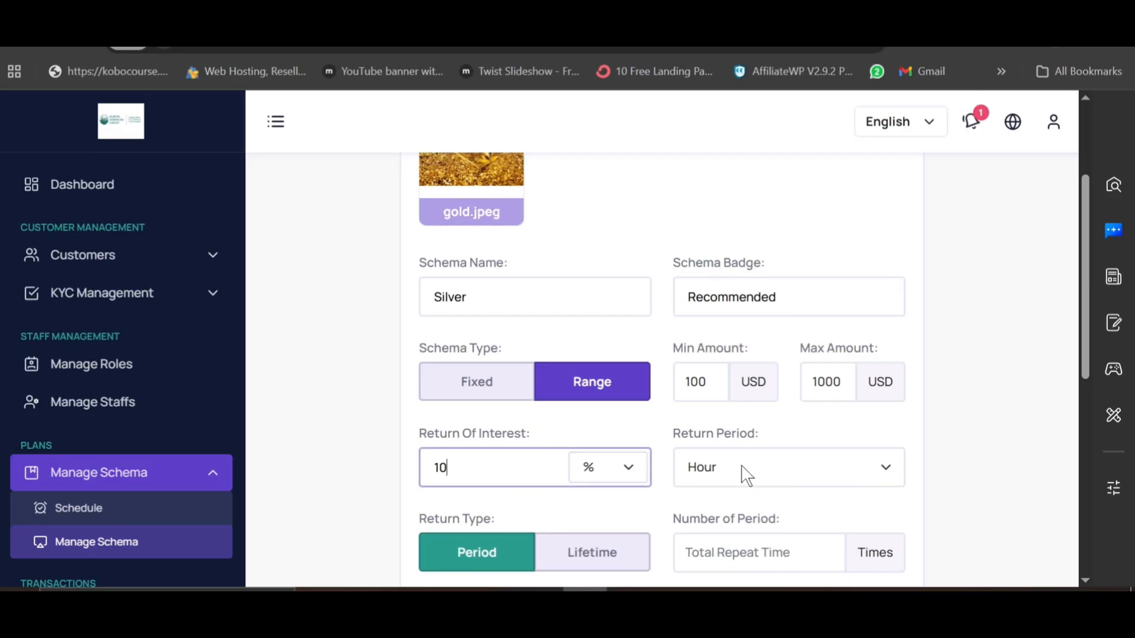
pyautogui.scroll(-2, 748, 474)
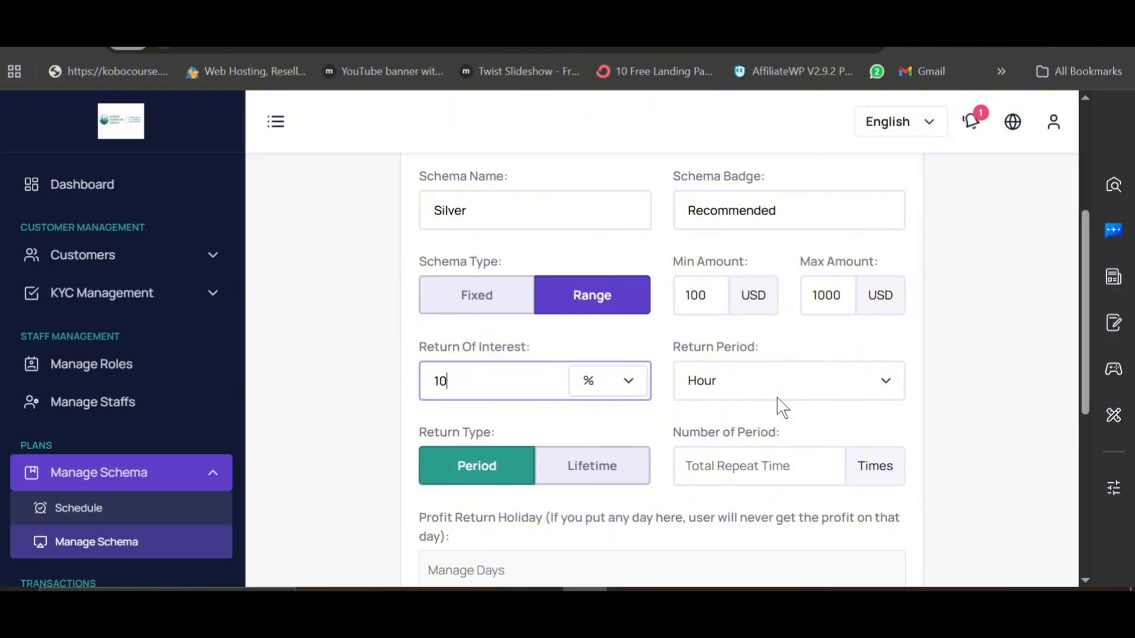
# Step: Try Daily and Weekly return periods, leaving the return period on Hour
pyautogui.click(793, 393)
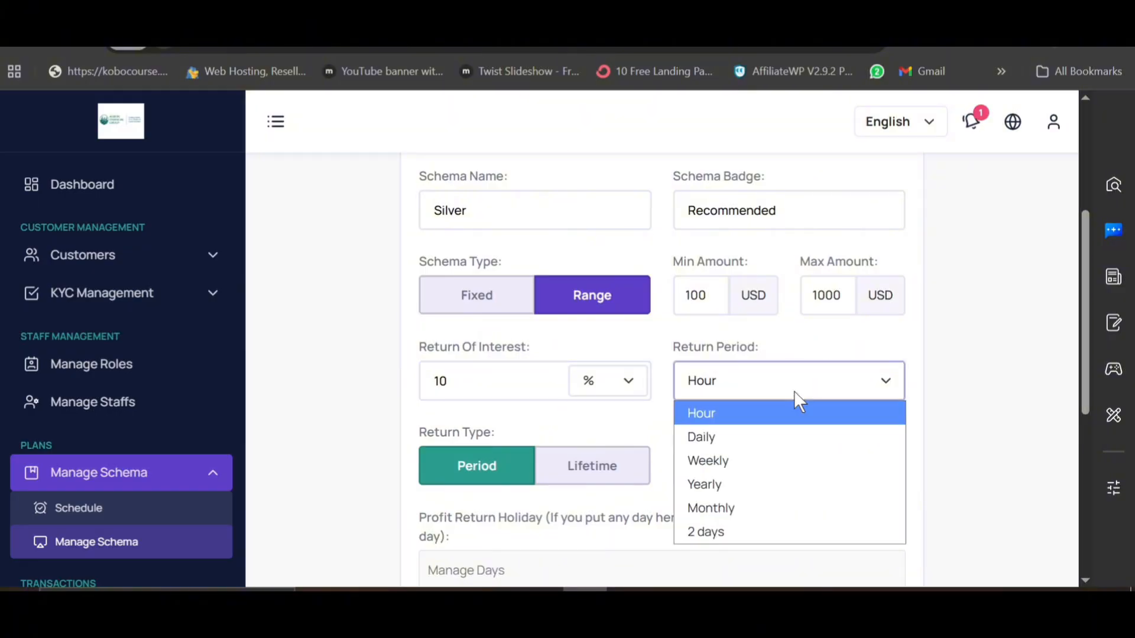
pyautogui.click(741, 383)
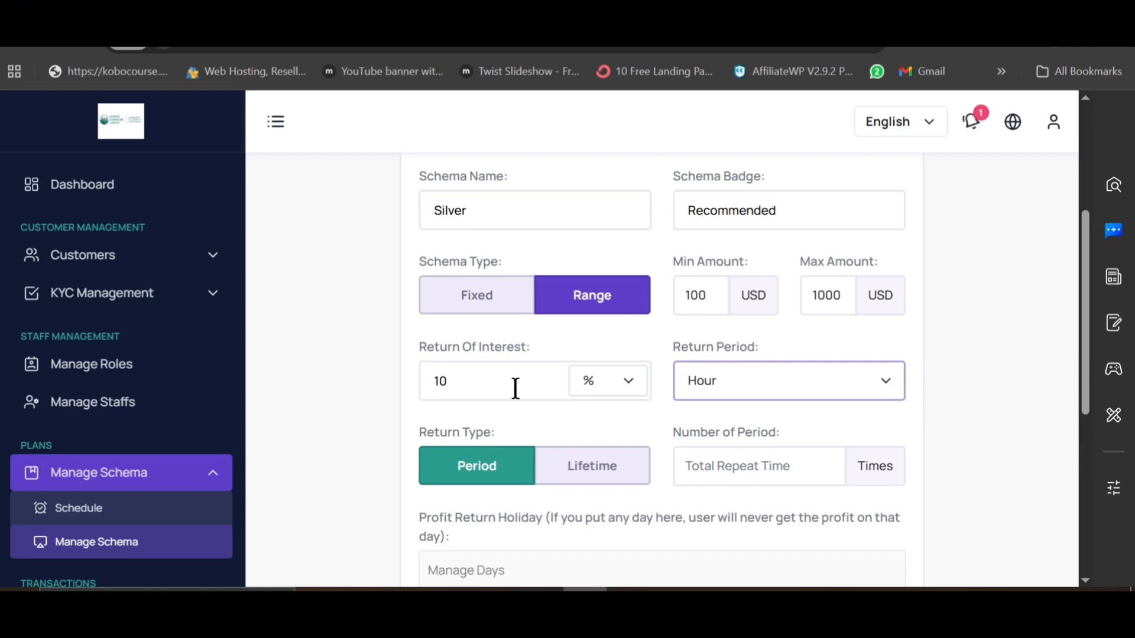
pyautogui.click(710, 394)
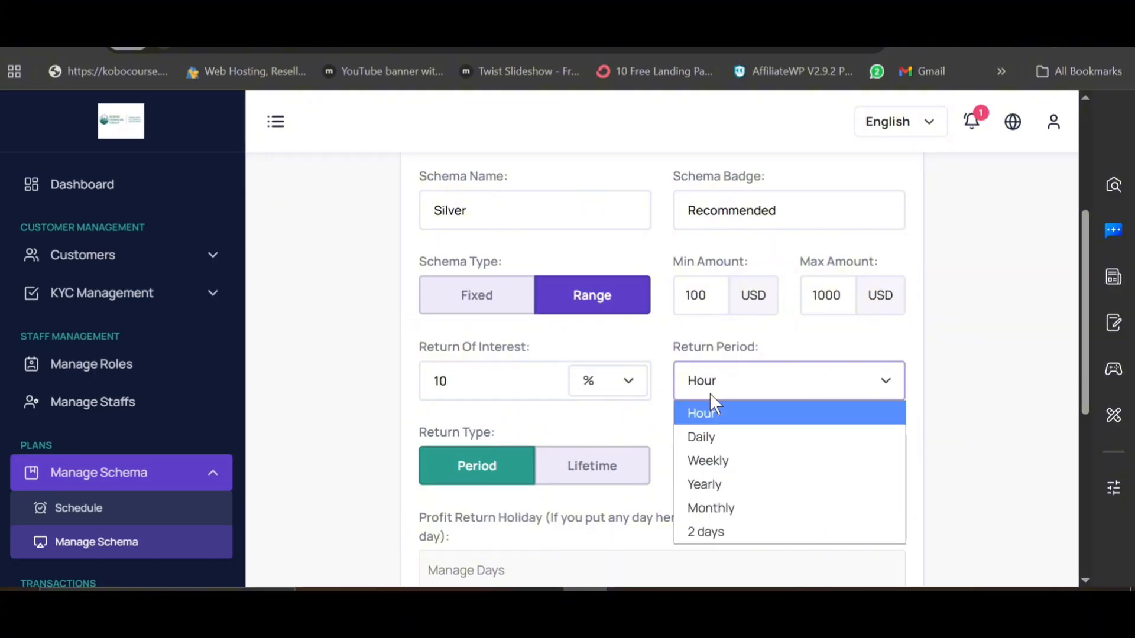
pyautogui.click(716, 446)
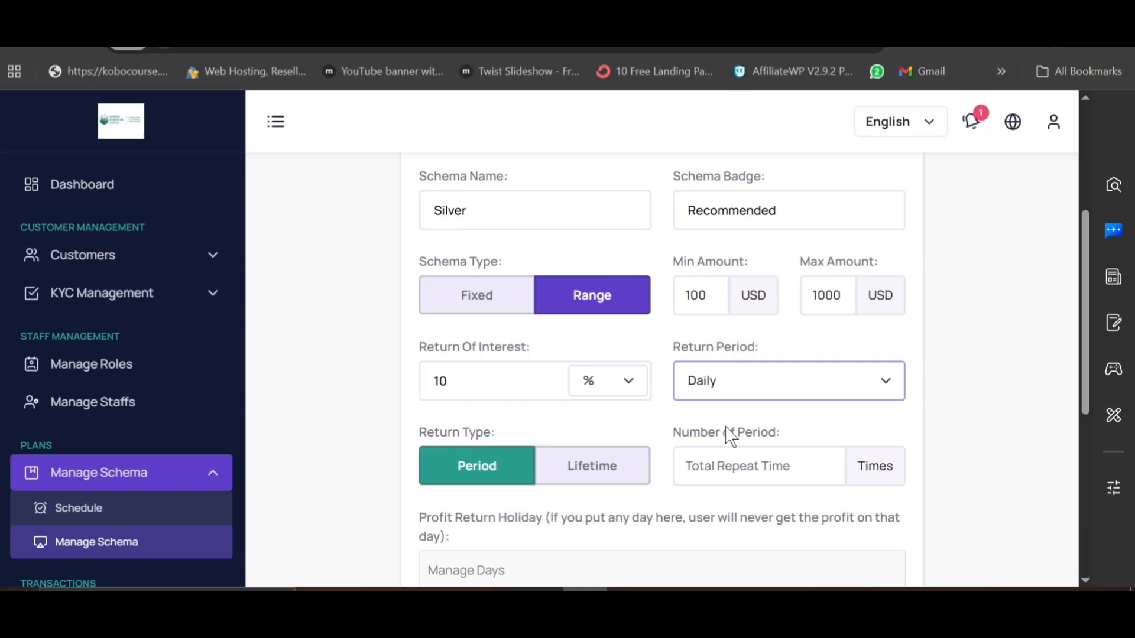
pyautogui.click(740, 404)
pyautogui.click(746, 394)
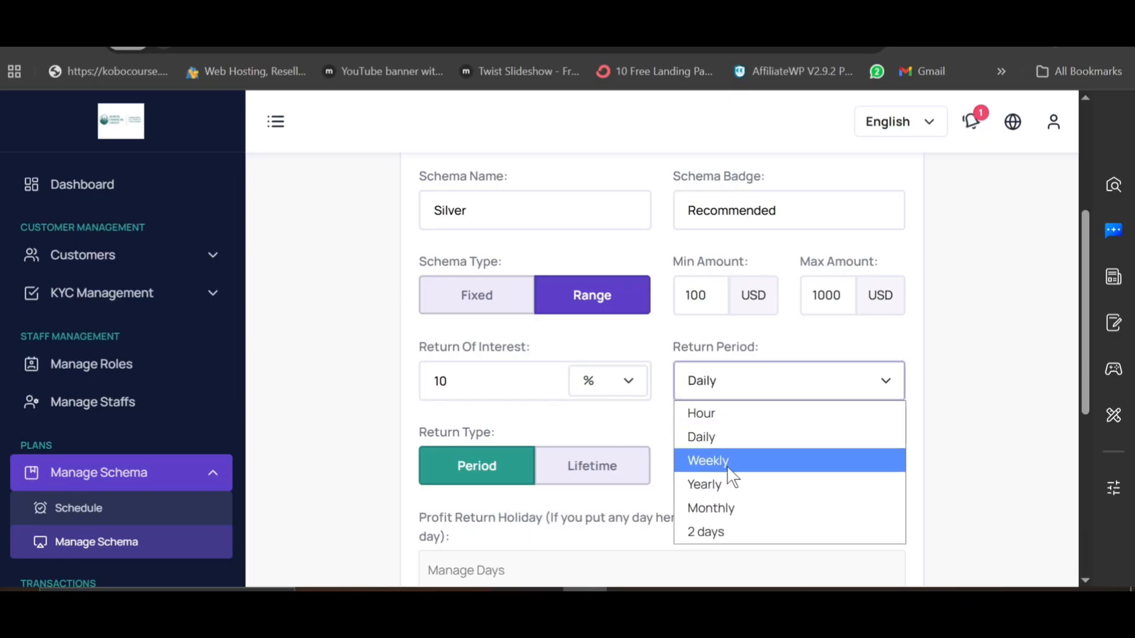
pyautogui.click(728, 464)
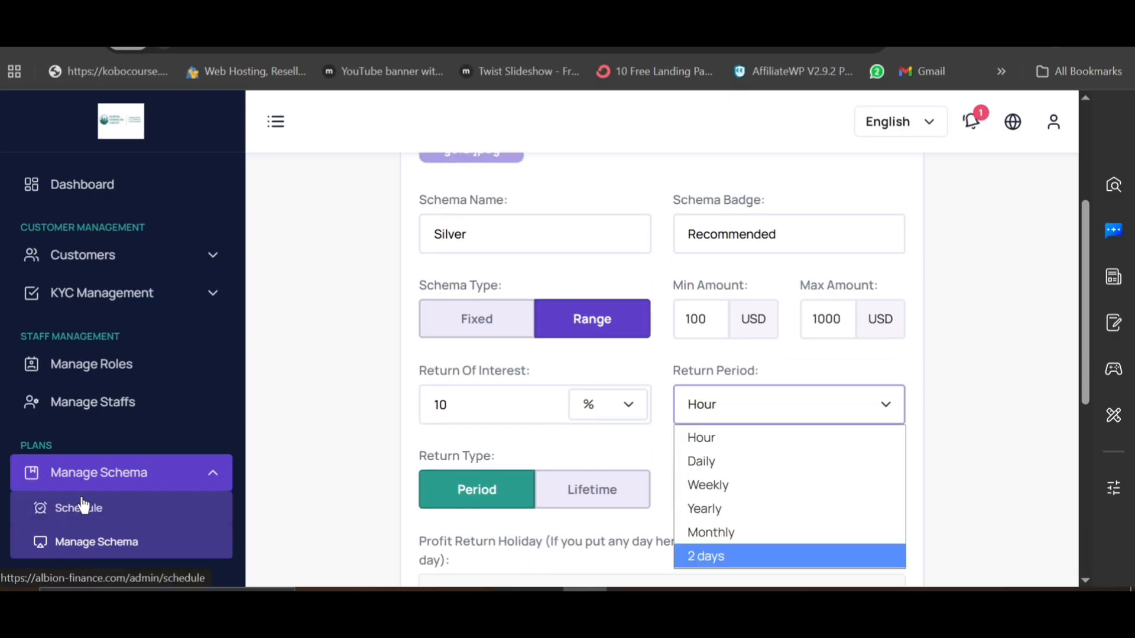
pyautogui.click(417, 466)
# Step: Enter 10 as the schema's number of periods
pyautogui.scroll(-2, 416, 462)
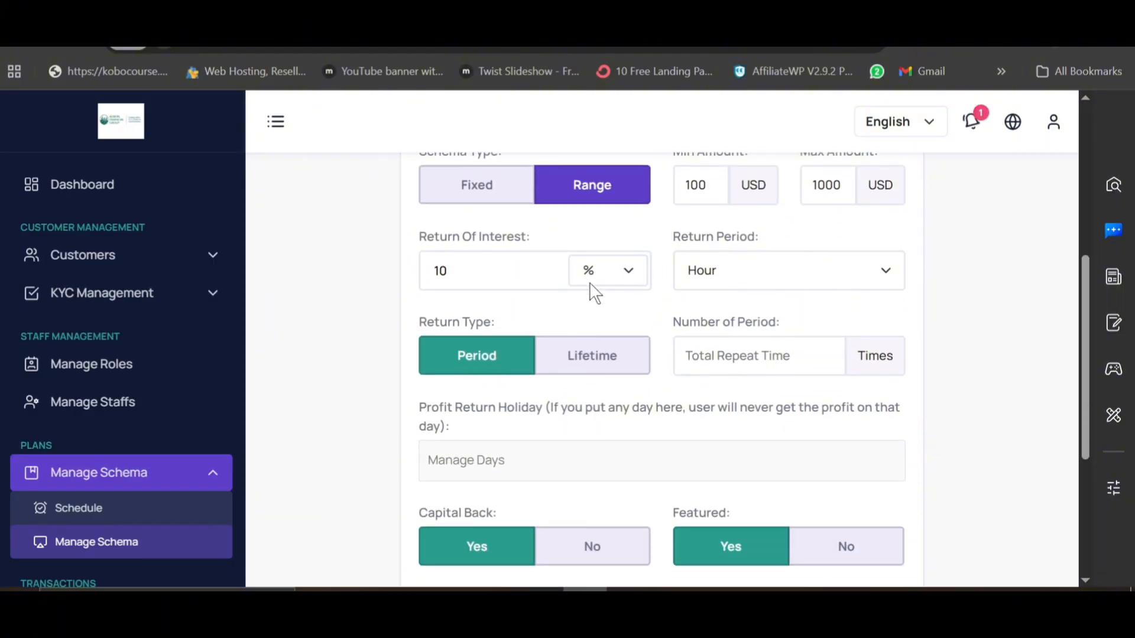
pyautogui.click(727, 355)
pyautogui.write('10')
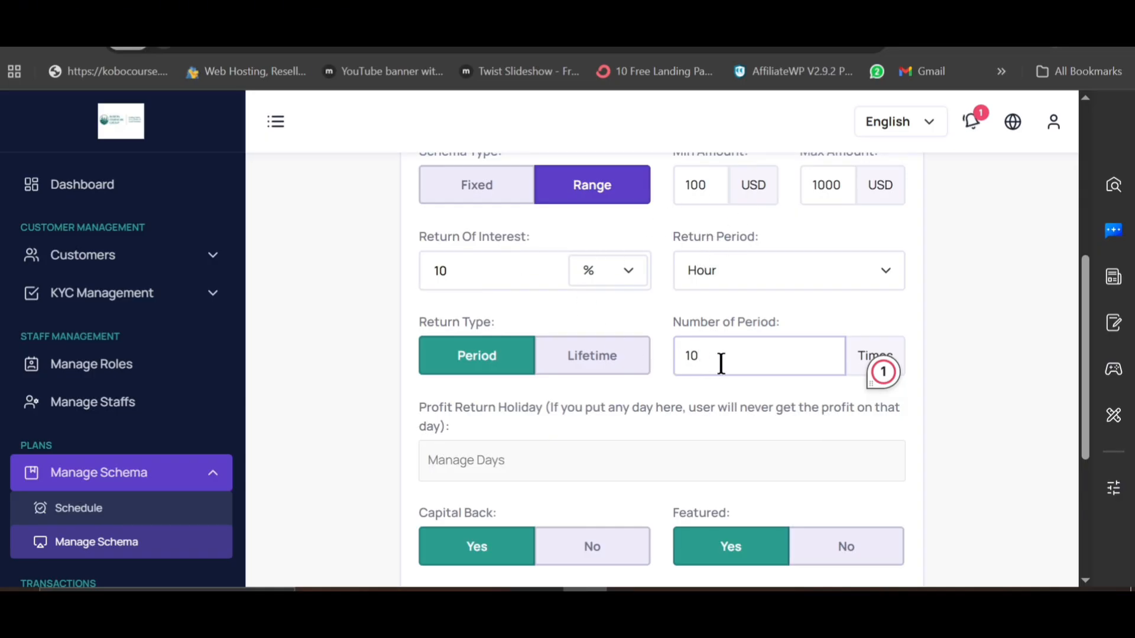
# Step: Switch the return type to Lifetime and back to Period
pyautogui.click(611, 362)
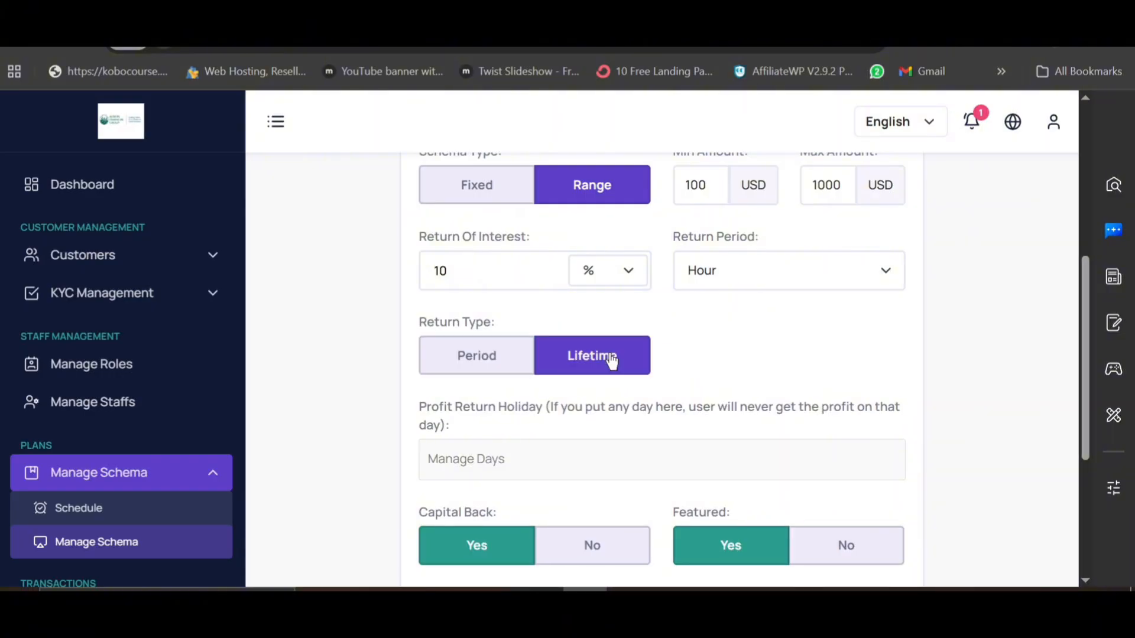
pyautogui.click(494, 349)
pyautogui.click(738, 350)
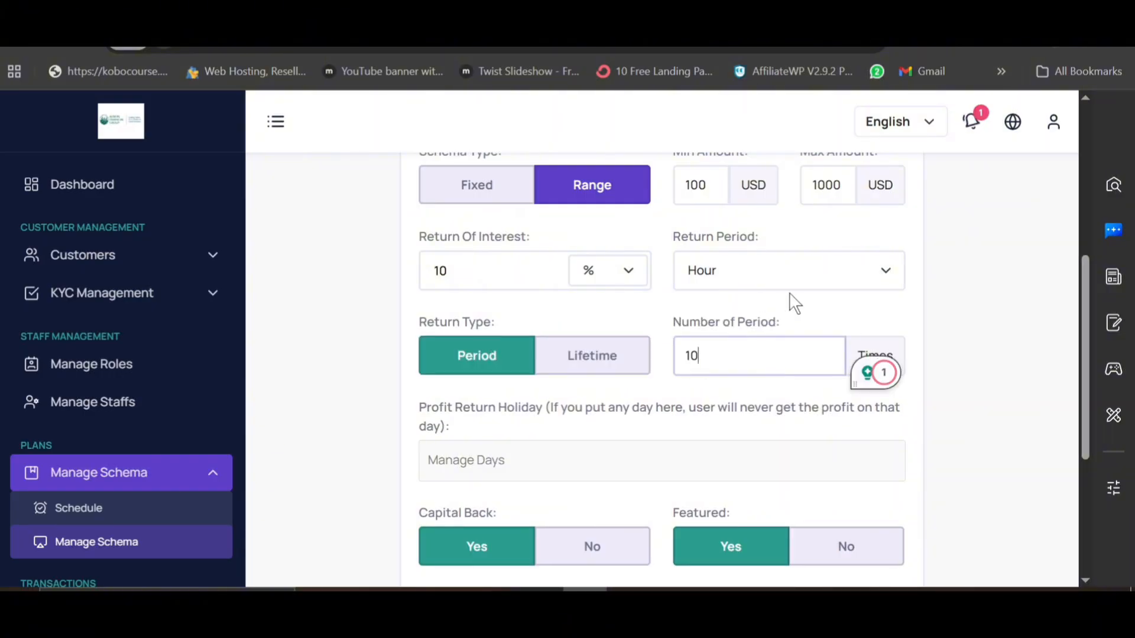
# Step: Change the return period to Weekly, then settle on Daily
pyautogui.click(770, 281)
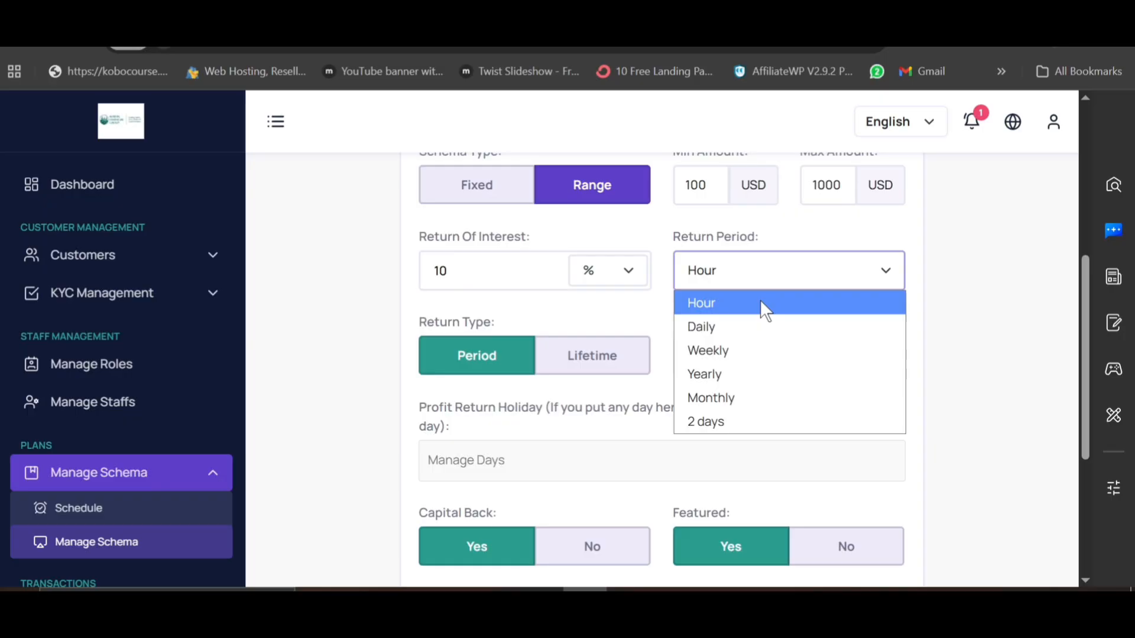
pyautogui.click(748, 354)
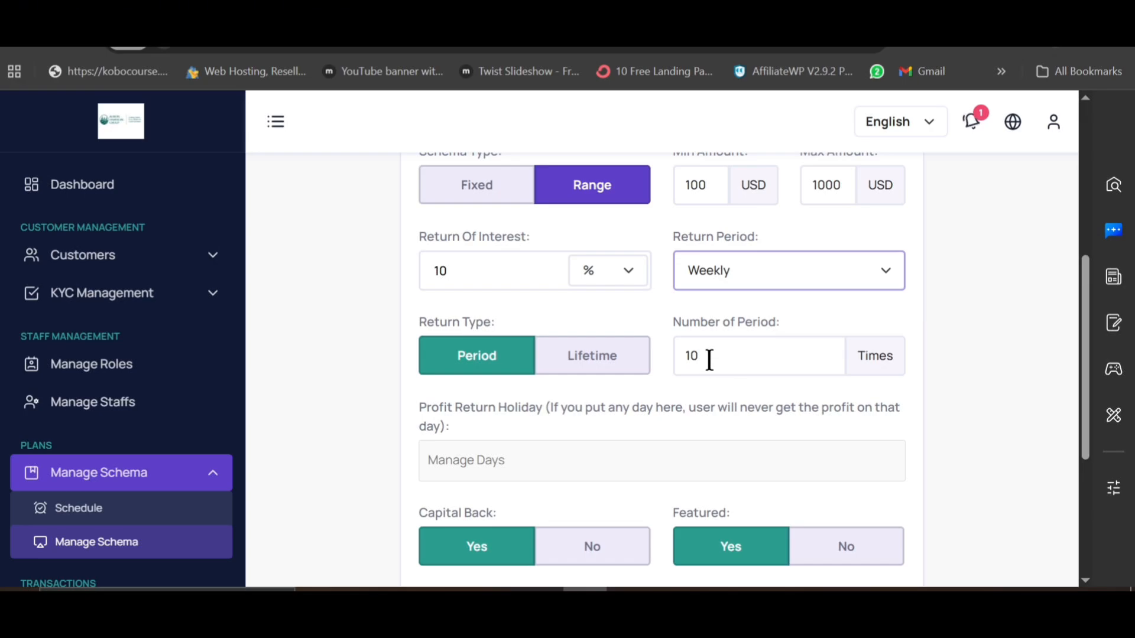
pyautogui.scroll(-2, 703, 373)
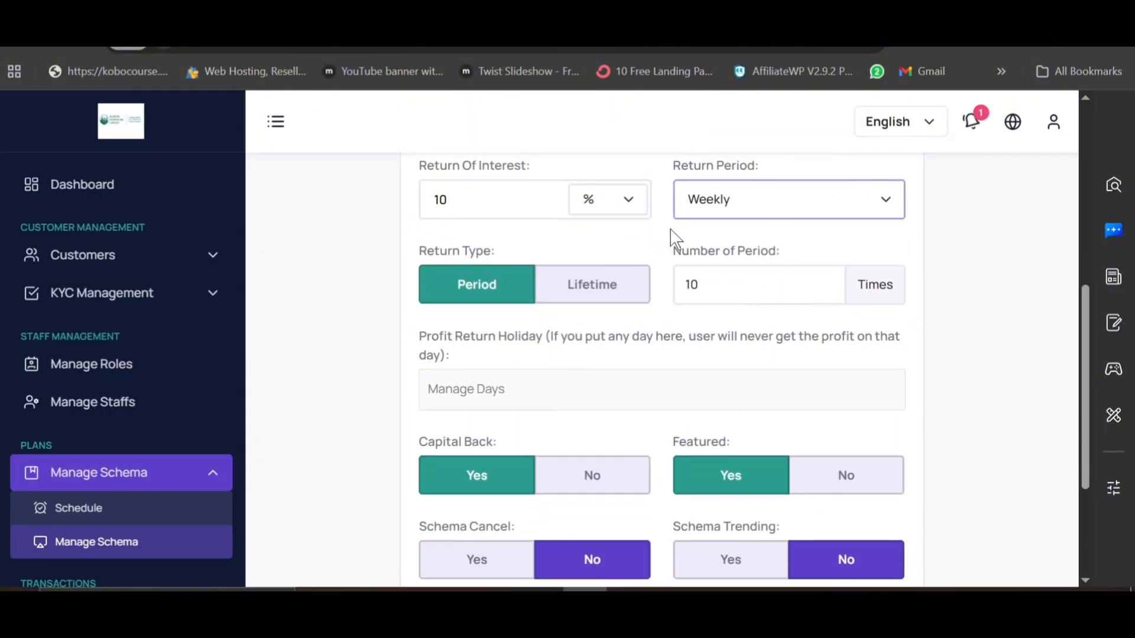
pyautogui.click(708, 201)
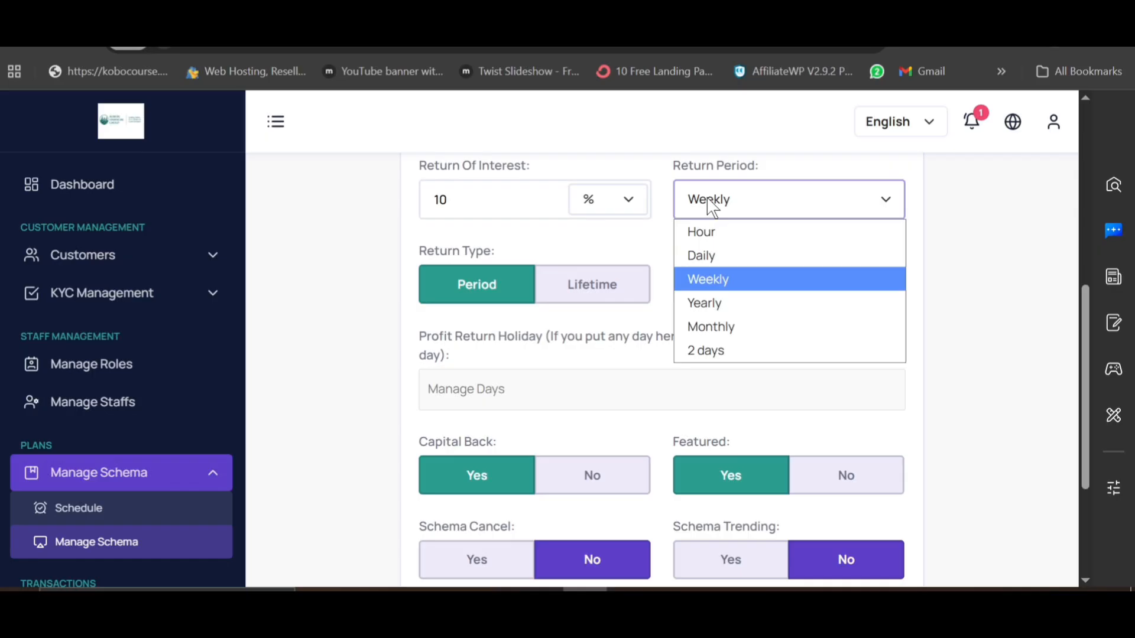
pyautogui.click(715, 255)
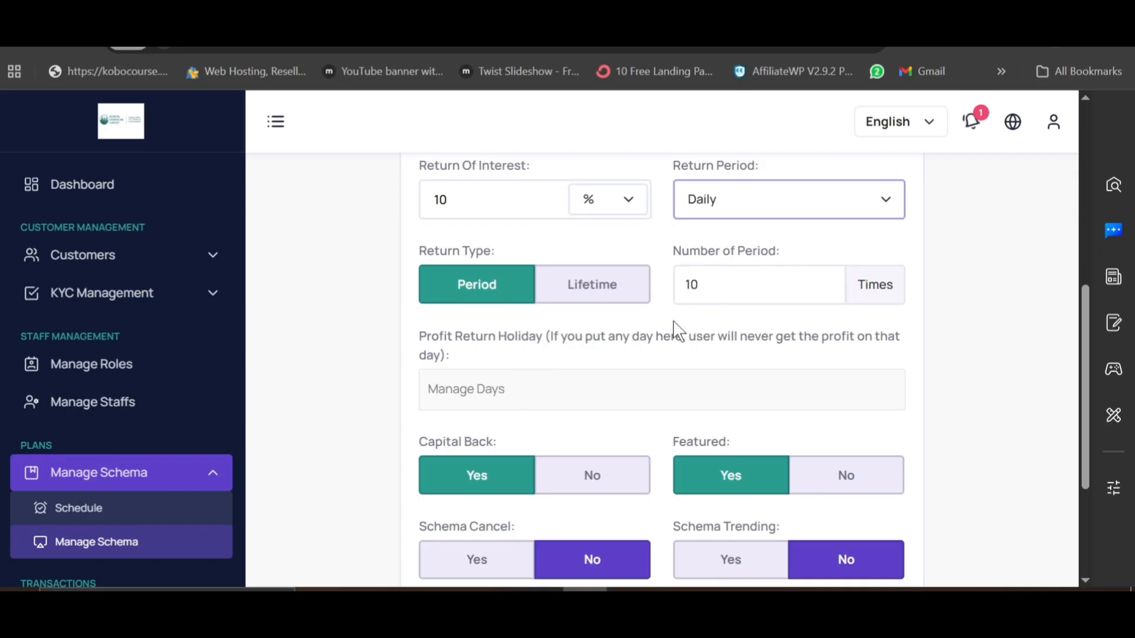
pyautogui.click(545, 401)
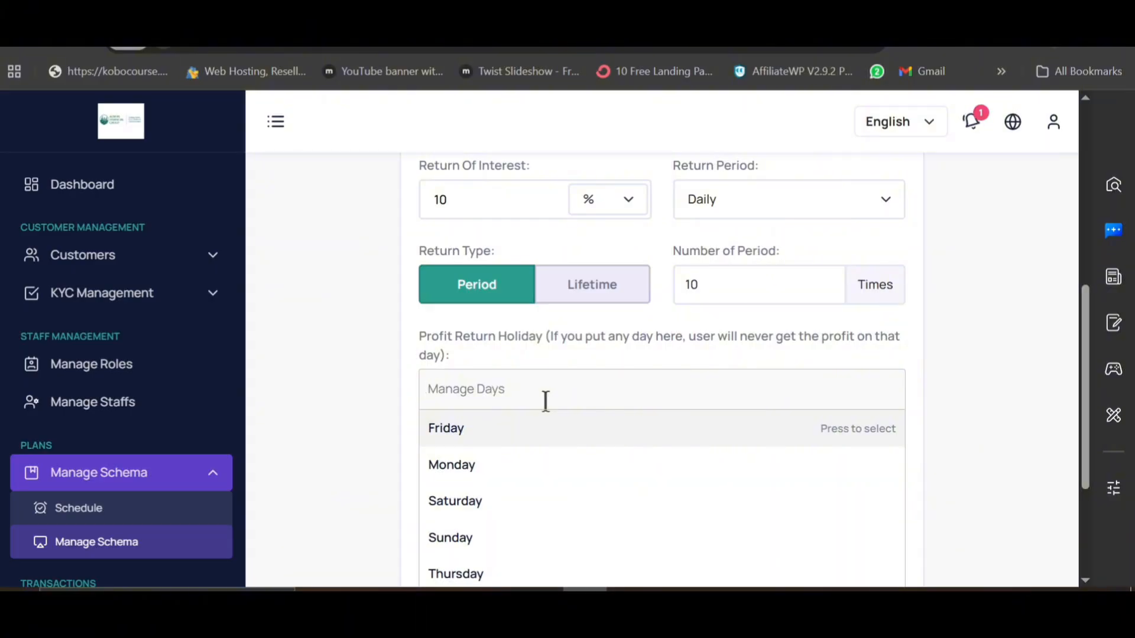
pyautogui.click(489, 441)
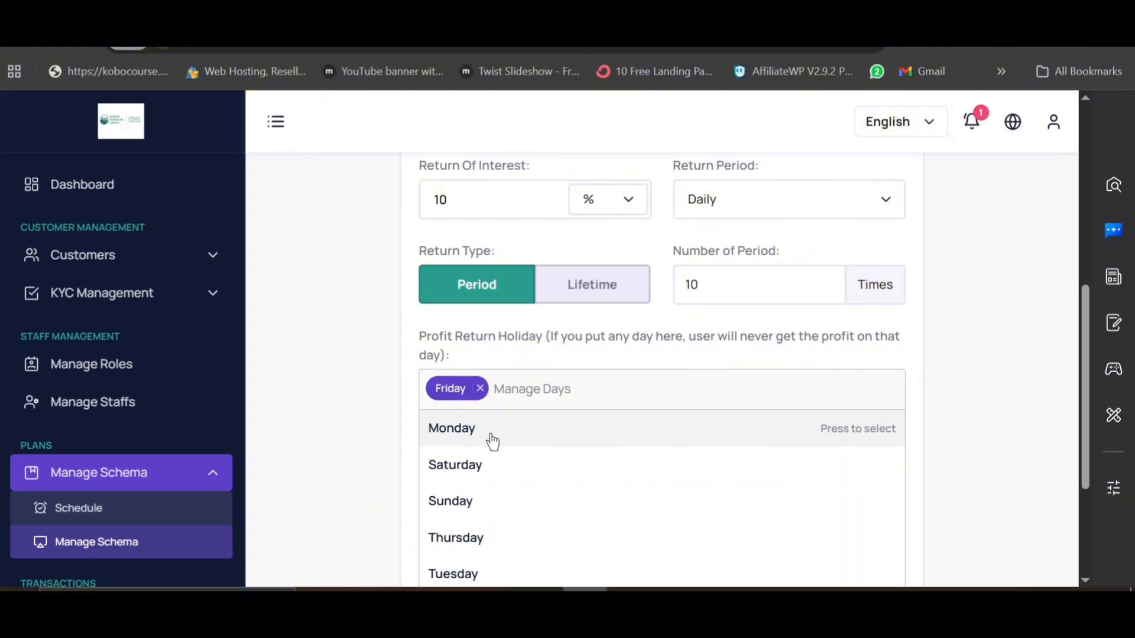
pyautogui.click(480, 389)
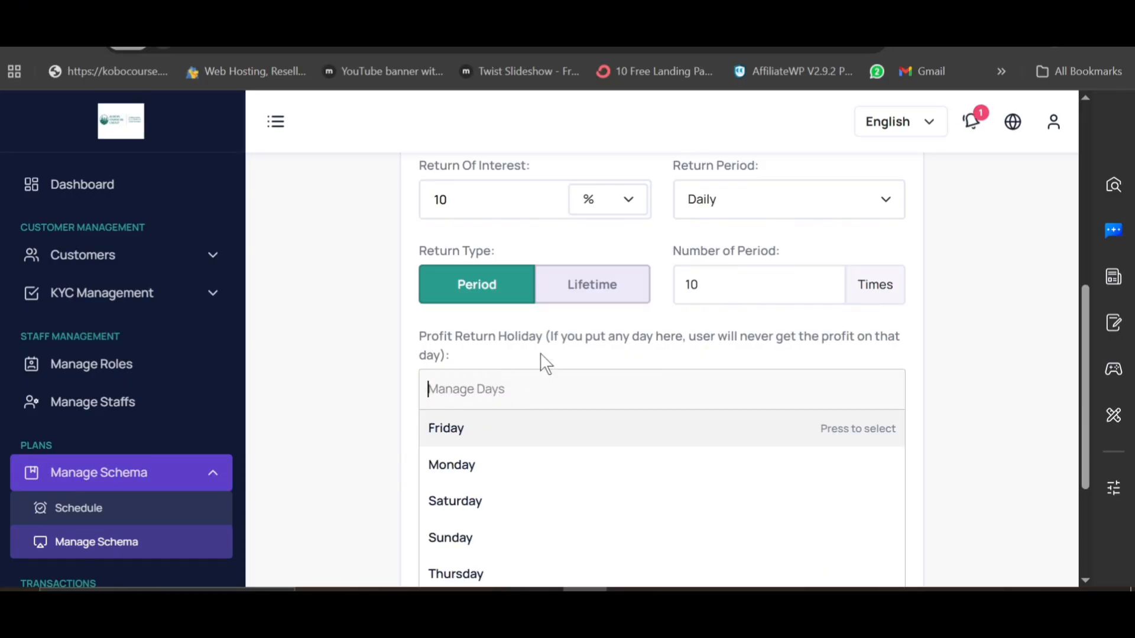
pyautogui.click(530, 359)
pyautogui.scroll(-3, 532, 359)
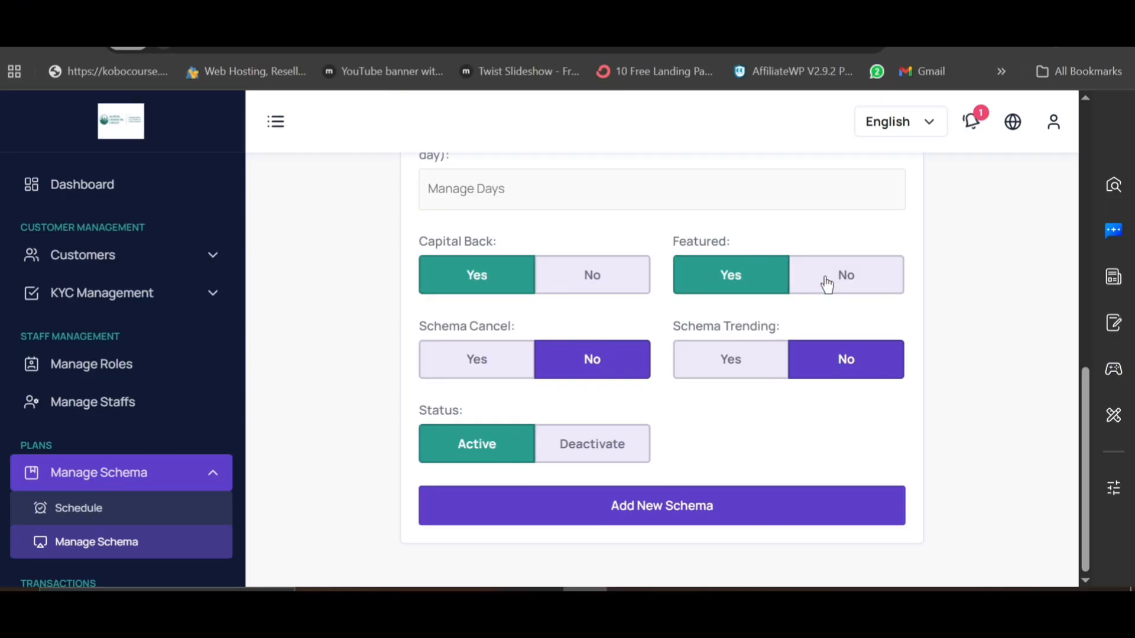
# Step: On the Albion Finance public site, accept all cookies and scroll through the Starter to Gold plan cards
pyautogui.click(413, 6)
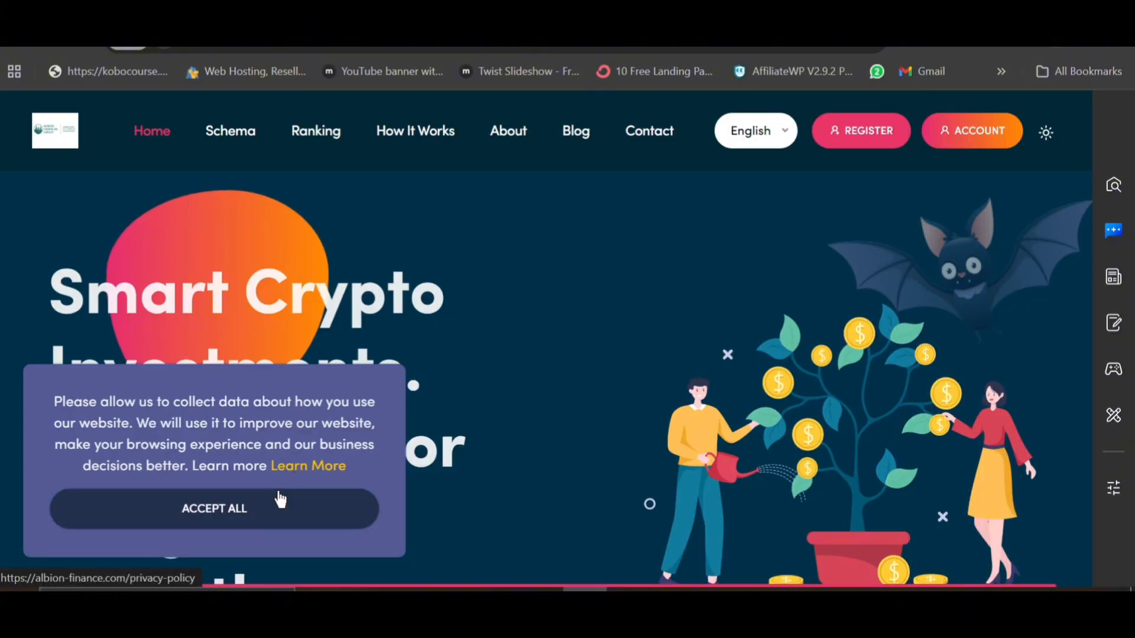
pyautogui.click(279, 502)
pyautogui.scroll(-10, 483, 461)
pyautogui.scroll(-3, 485, 462)
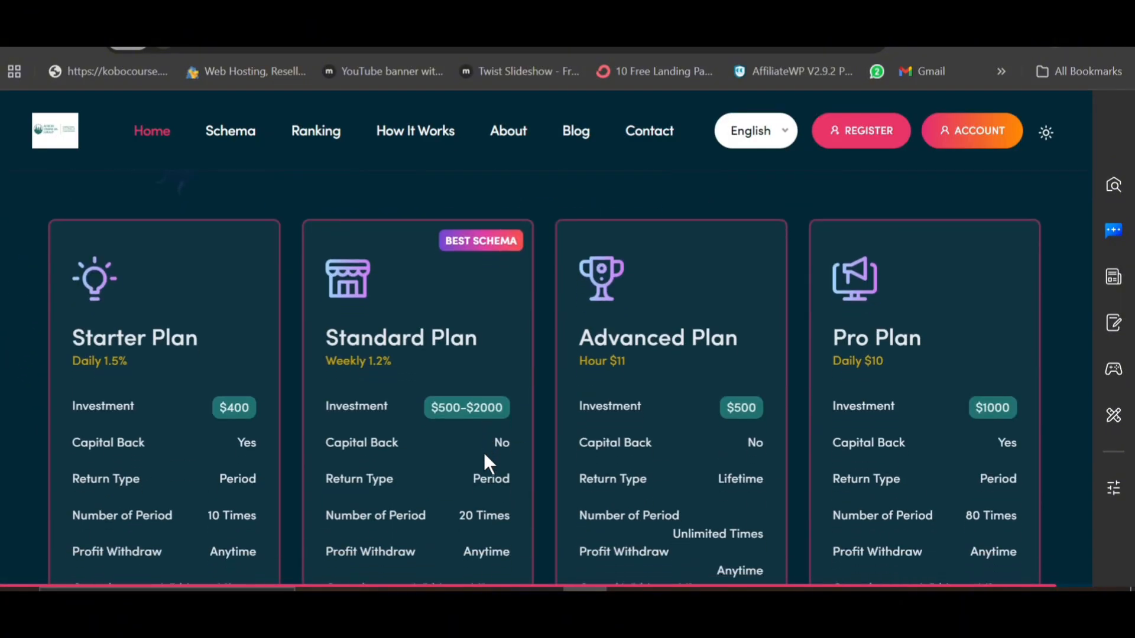
pyautogui.scroll(-4, 378, 467)
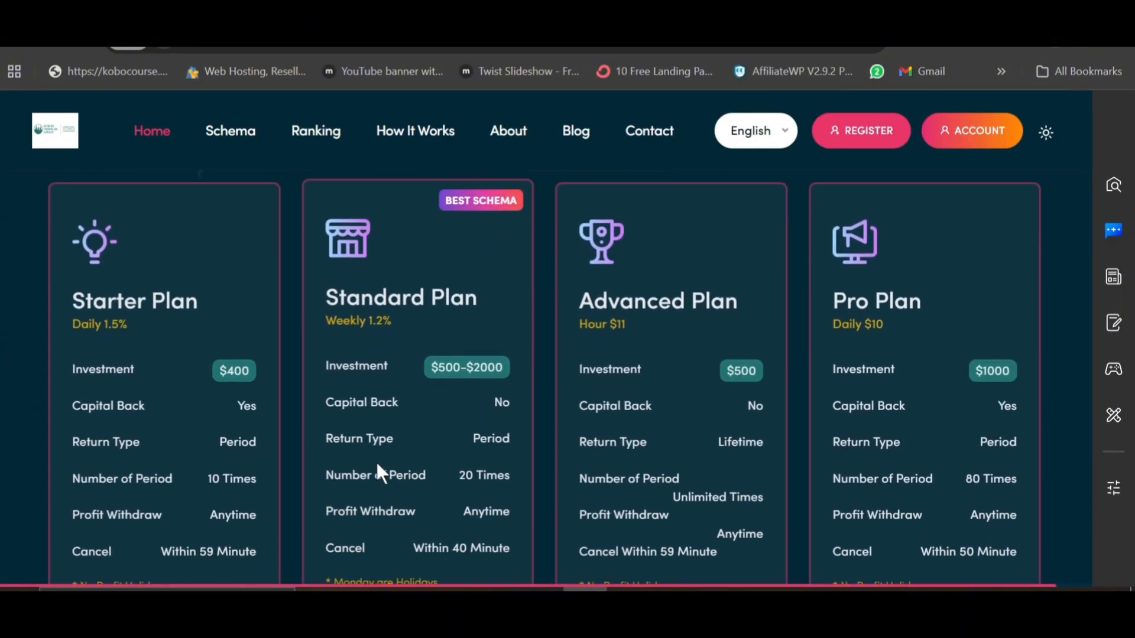
pyautogui.scroll(-3, 378, 471)
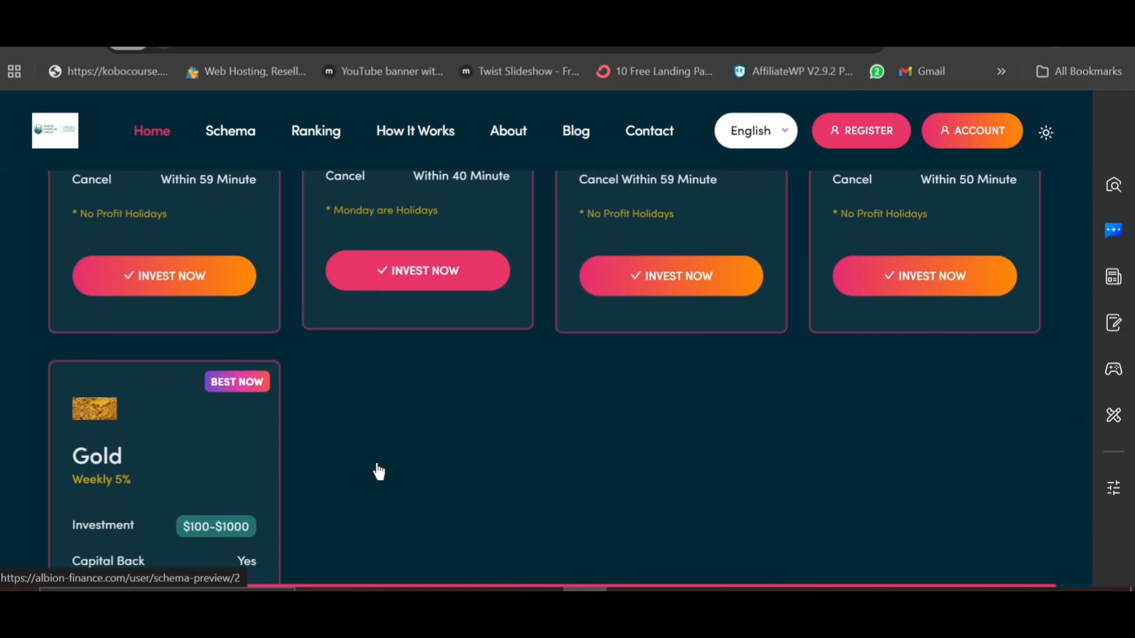
pyautogui.scroll(5, 374, 471)
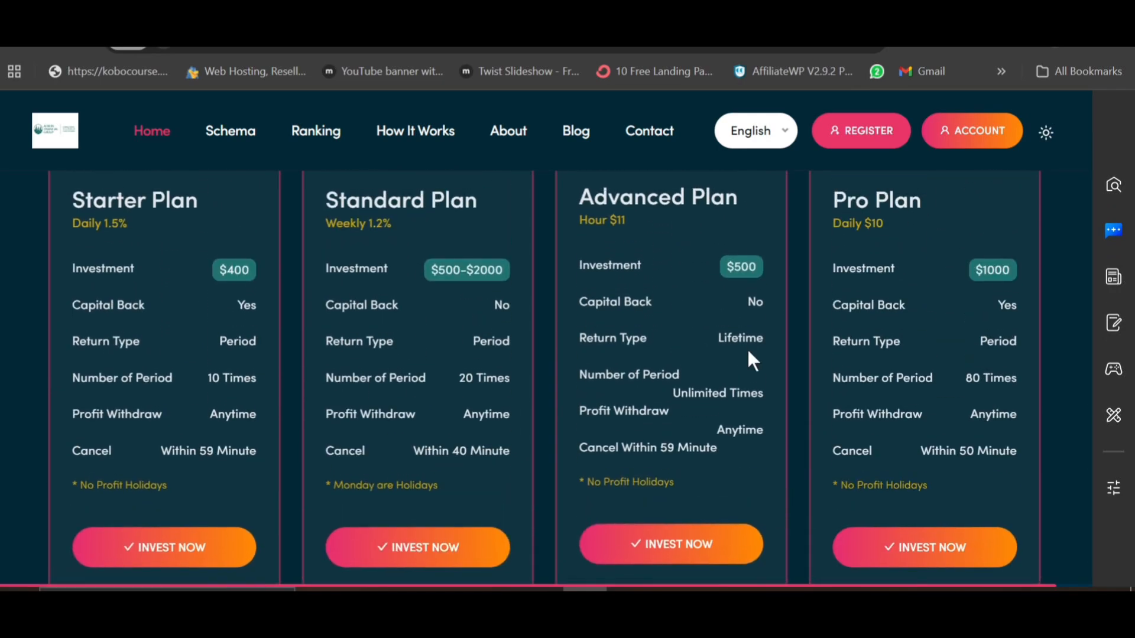
pyautogui.scroll(-4, 507, 467)
pyautogui.scroll(5, 507, 467)
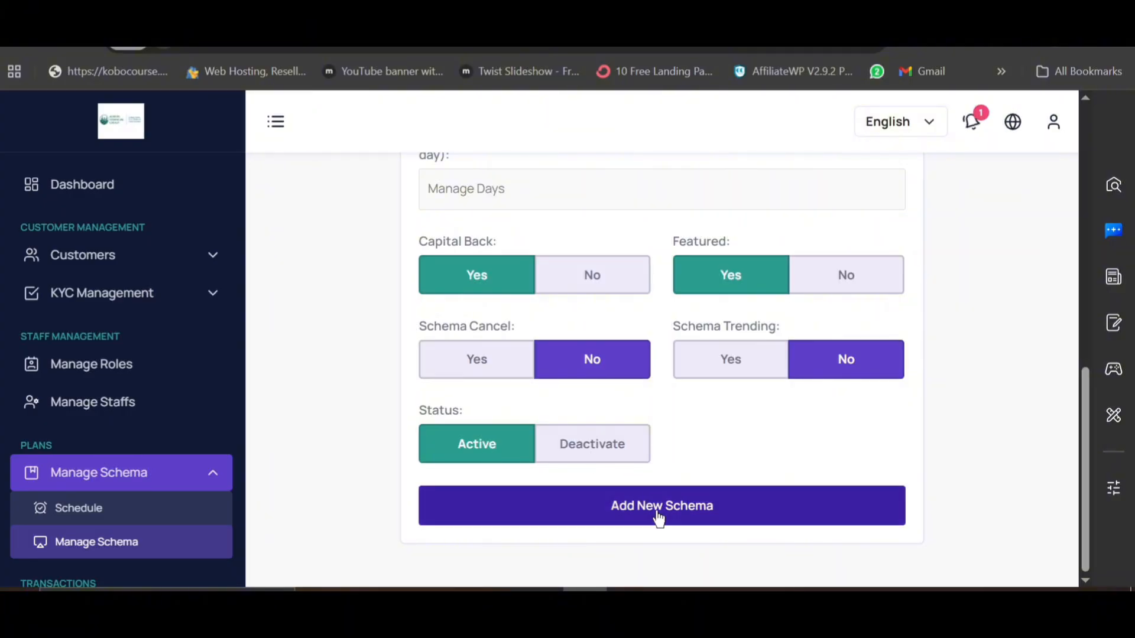
# Step: Leave the unsaved Silver schema and open the Gold schema (5% weekly, 10 periods) for editing
pyautogui.scroll(2, 766, 407)
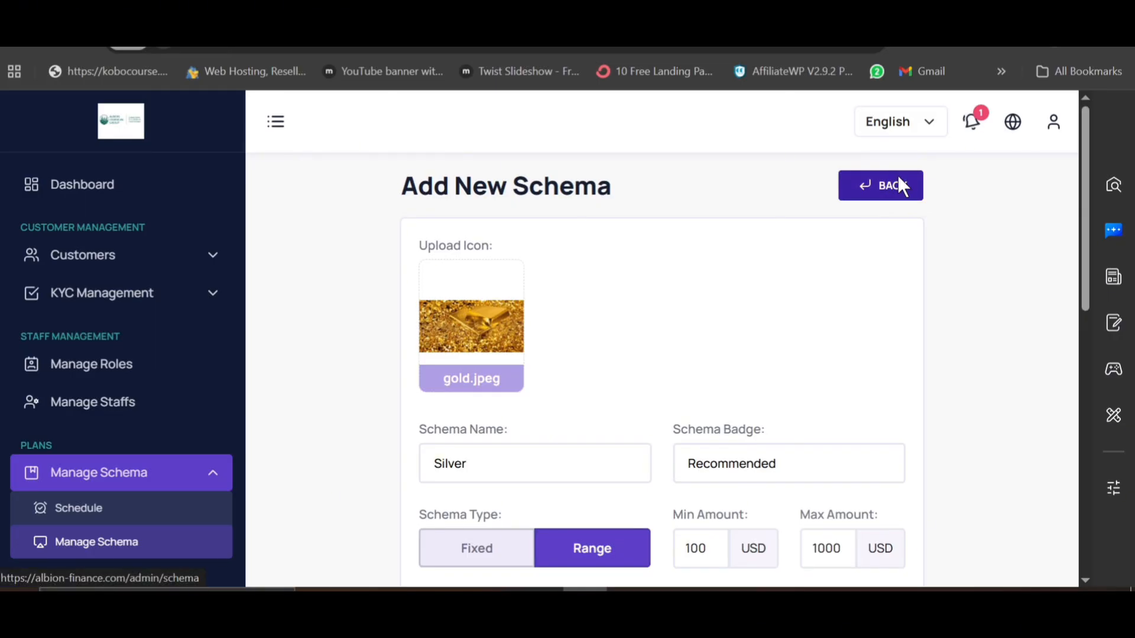
pyautogui.click(900, 185)
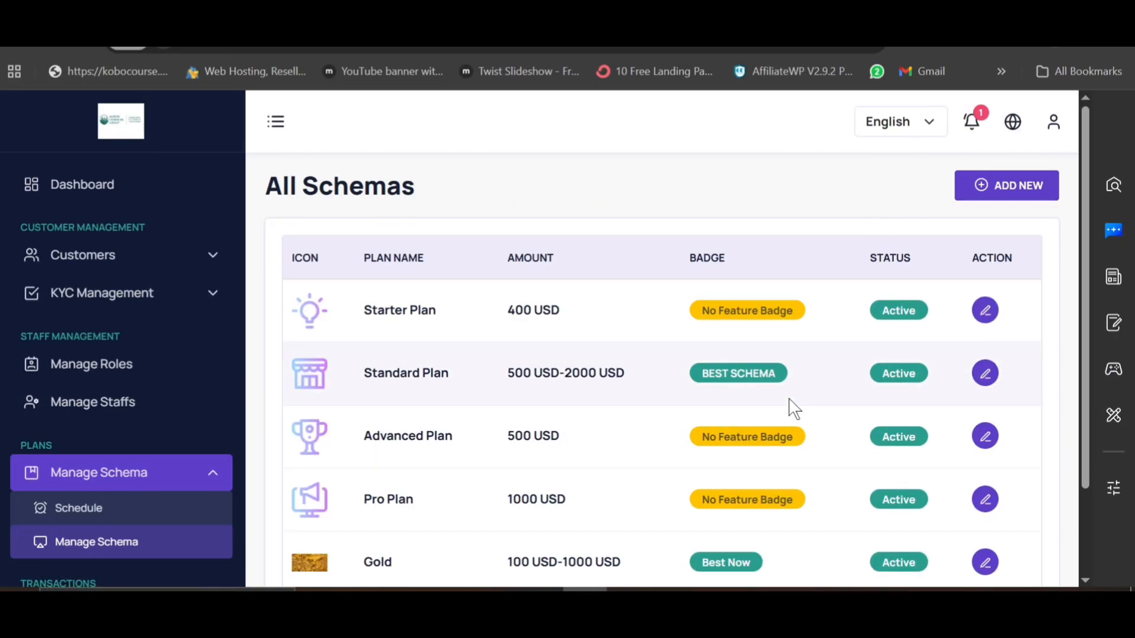
pyautogui.scroll(-2, 789, 406)
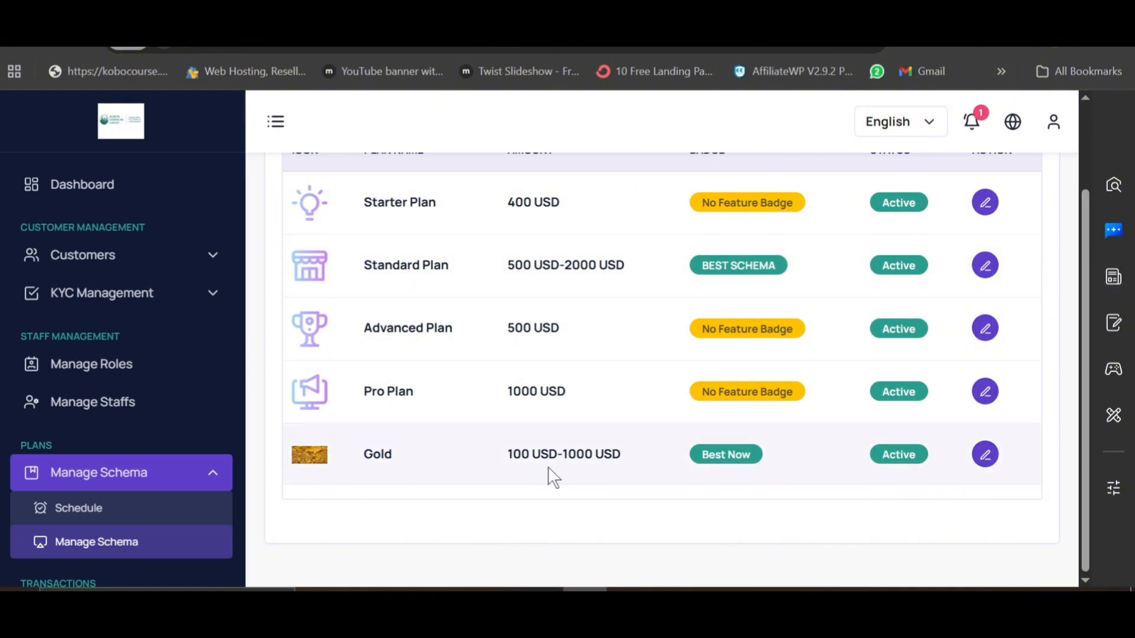
pyautogui.click(985, 455)
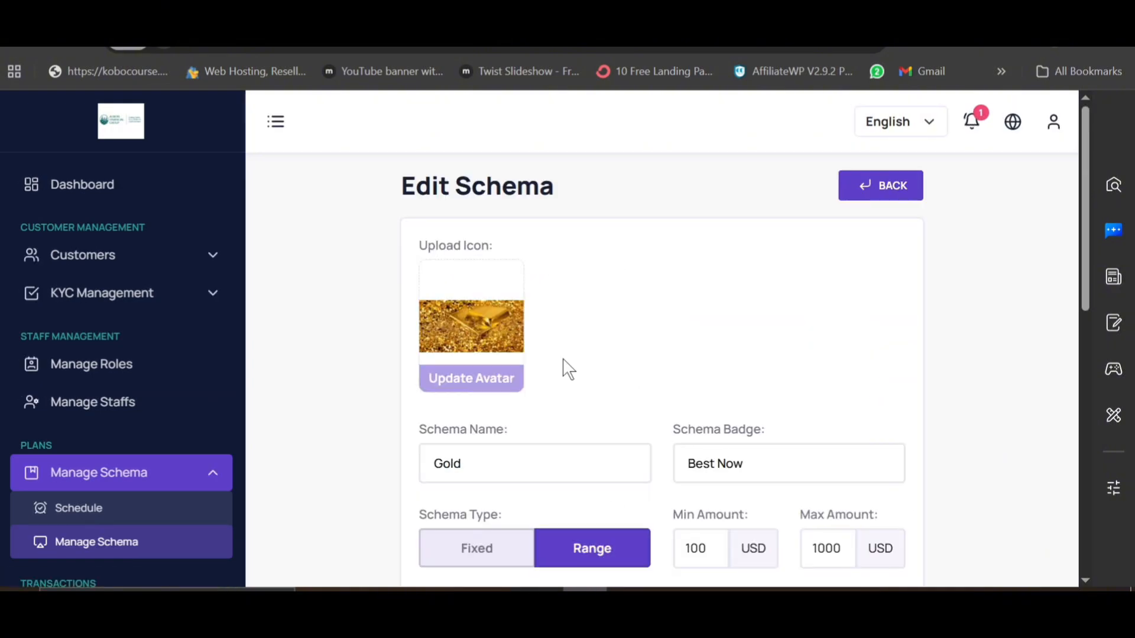
pyautogui.scroll(-4, 565, 361)
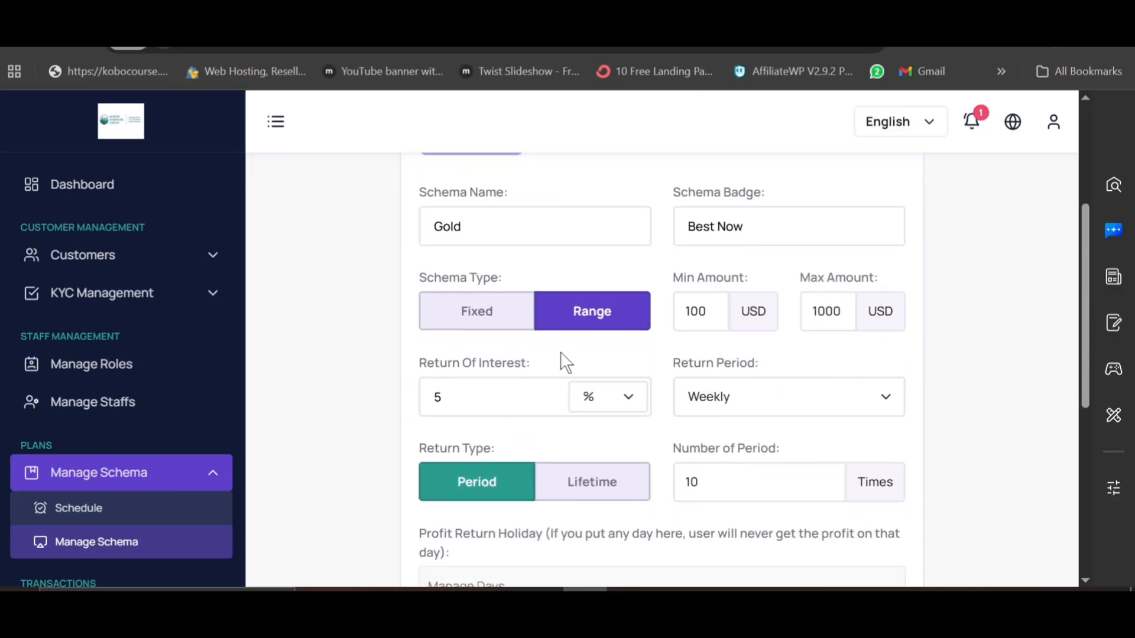
pyautogui.scroll(-4, 498, 479)
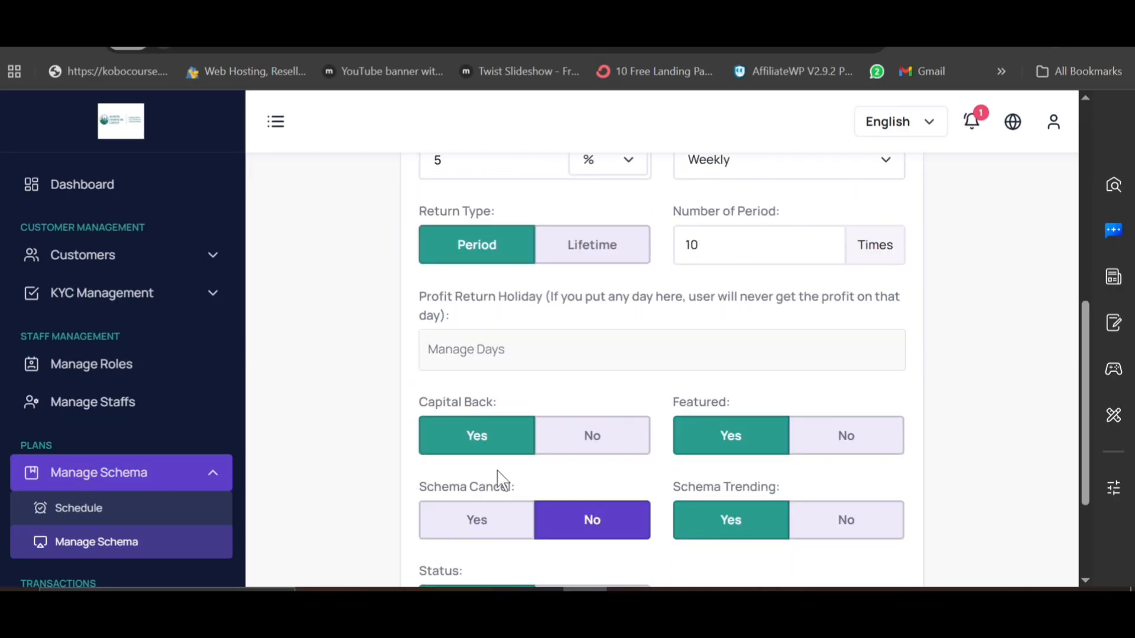
pyautogui.scroll(-4, 101, 437)
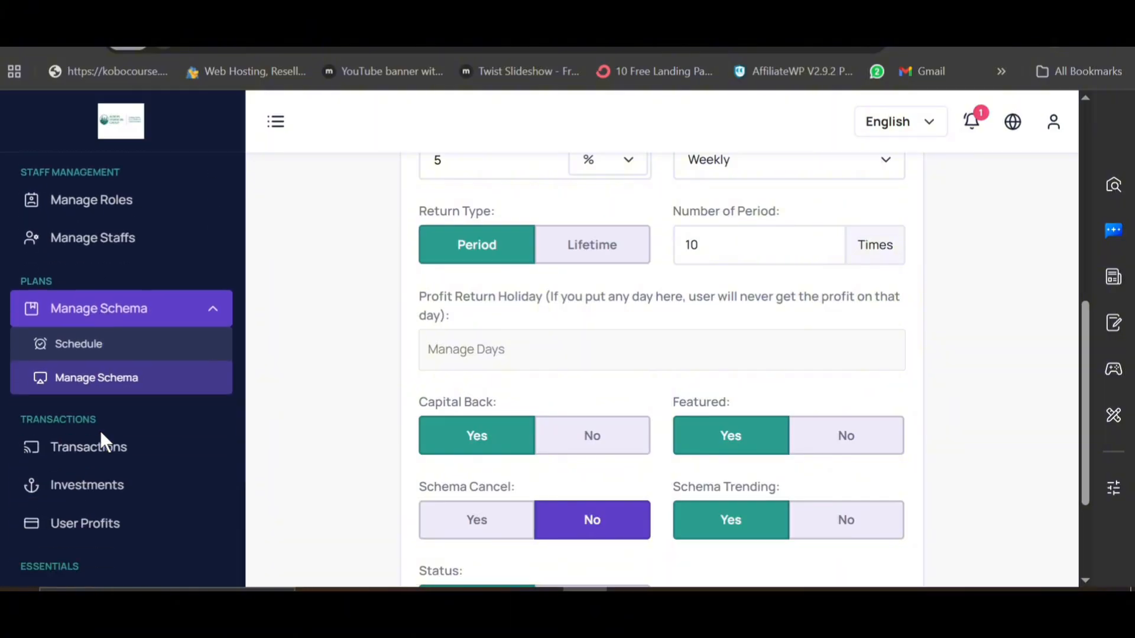
pyautogui.scroll(-3, 79, 400)
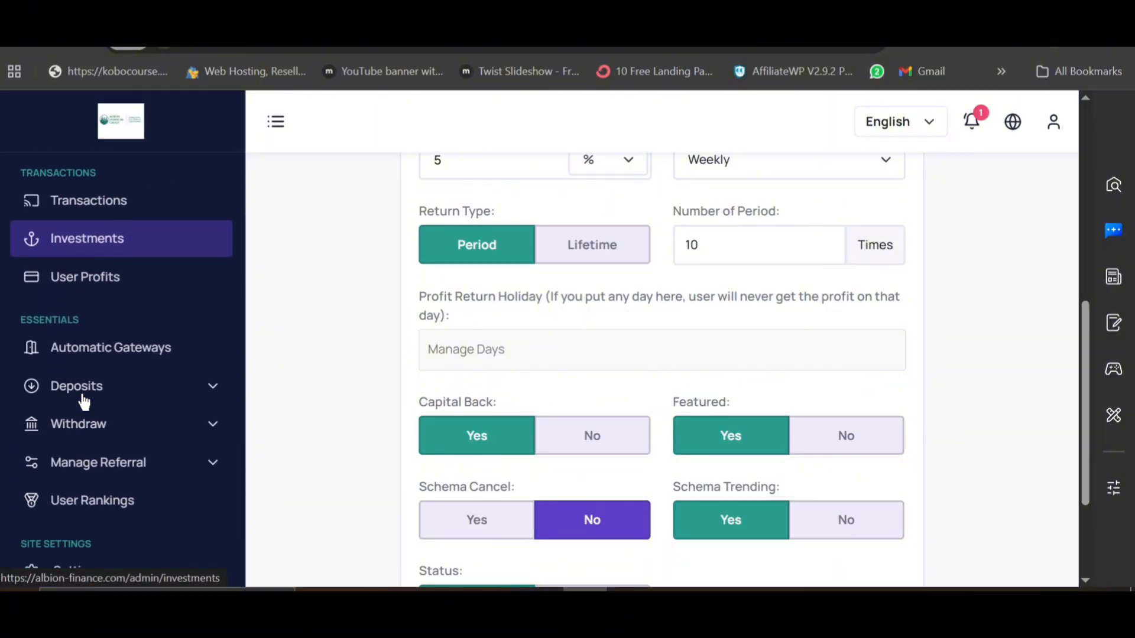
# Step: Expand Deposits and open Manual Methods to list the two Bitcoin methods with 100 USD minimum
pyautogui.click(120, 397)
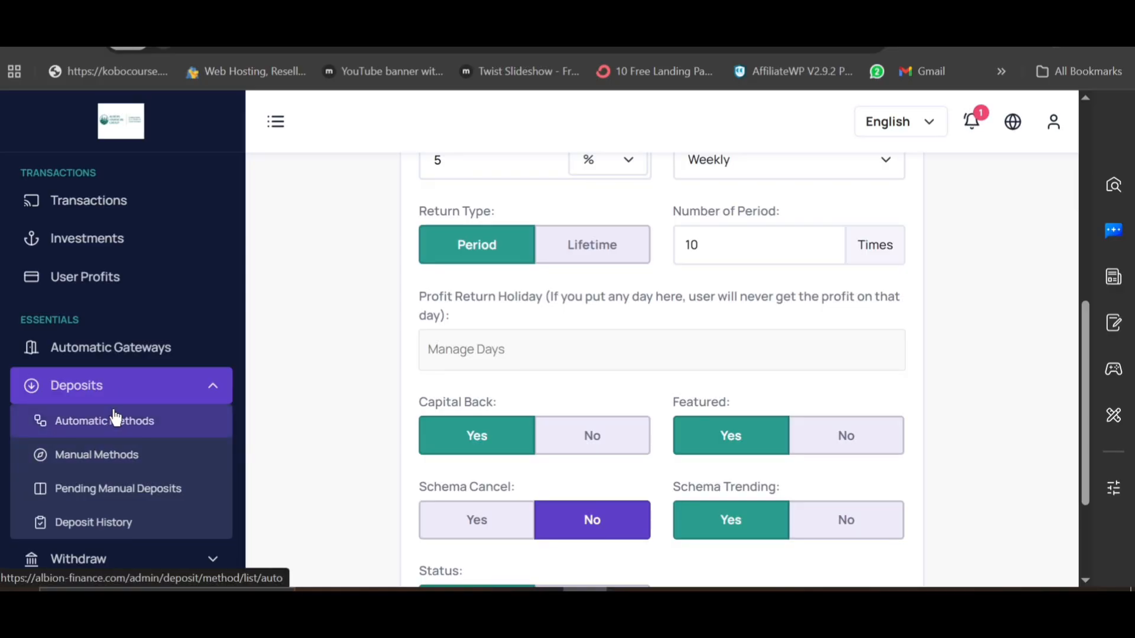
pyautogui.click(104, 467)
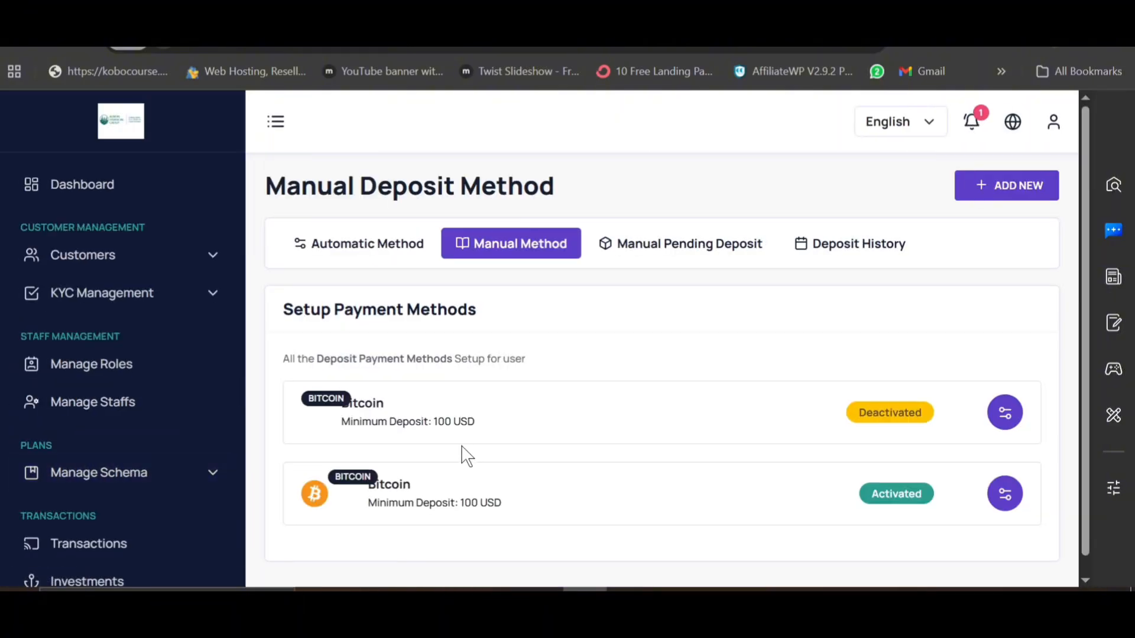
pyautogui.scroll(-1, 507, 352)
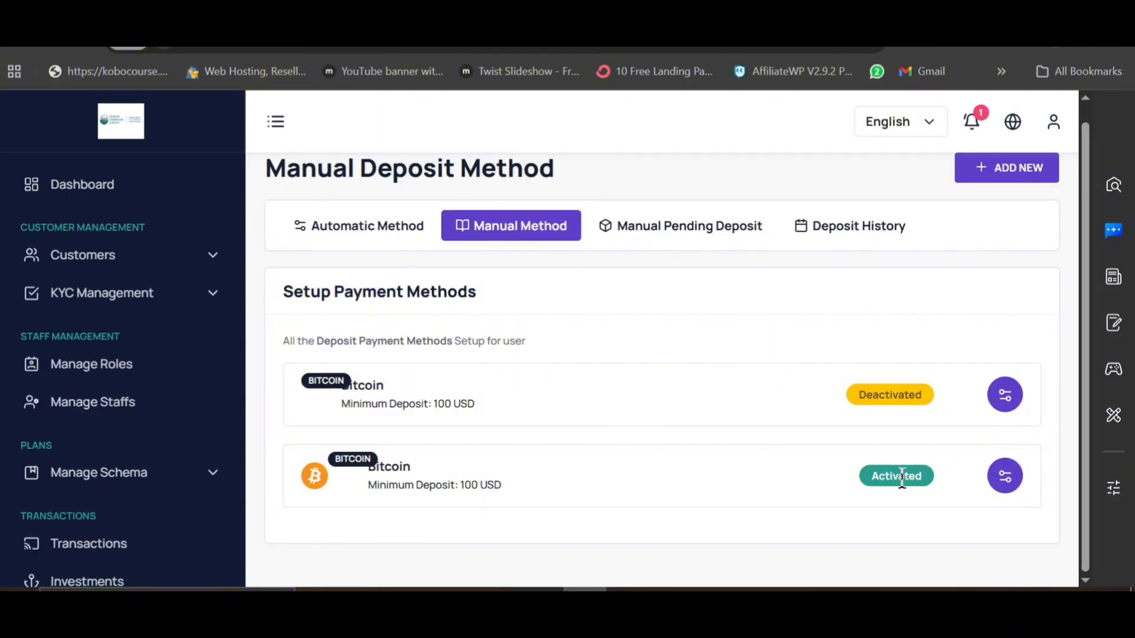
pyautogui.click(998, 394)
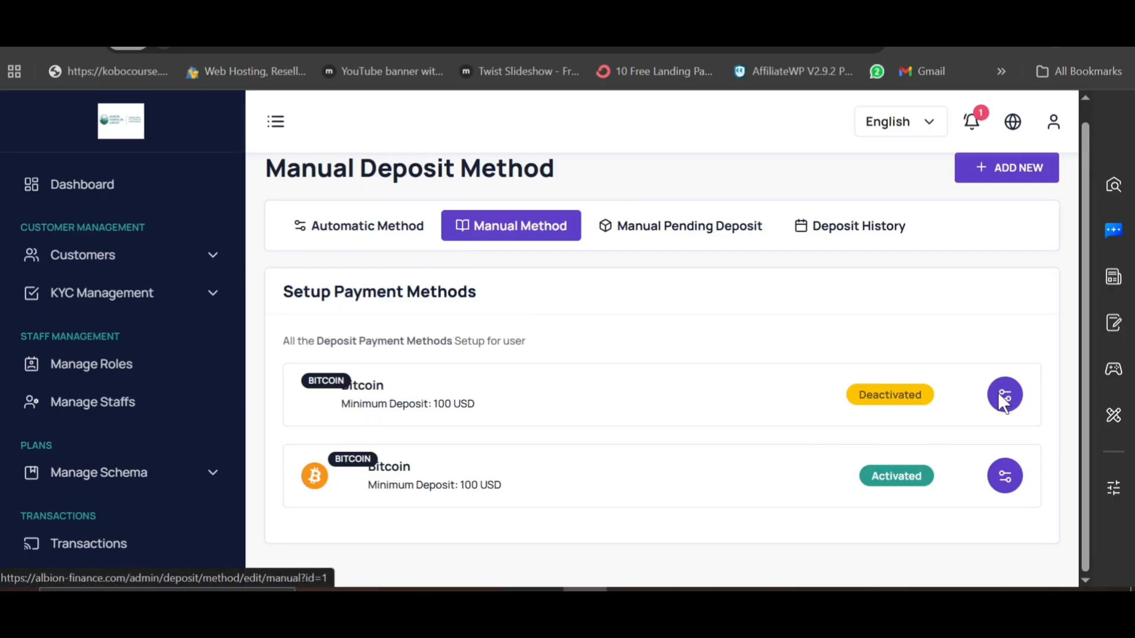
pyautogui.scroll(-3, 580, 413)
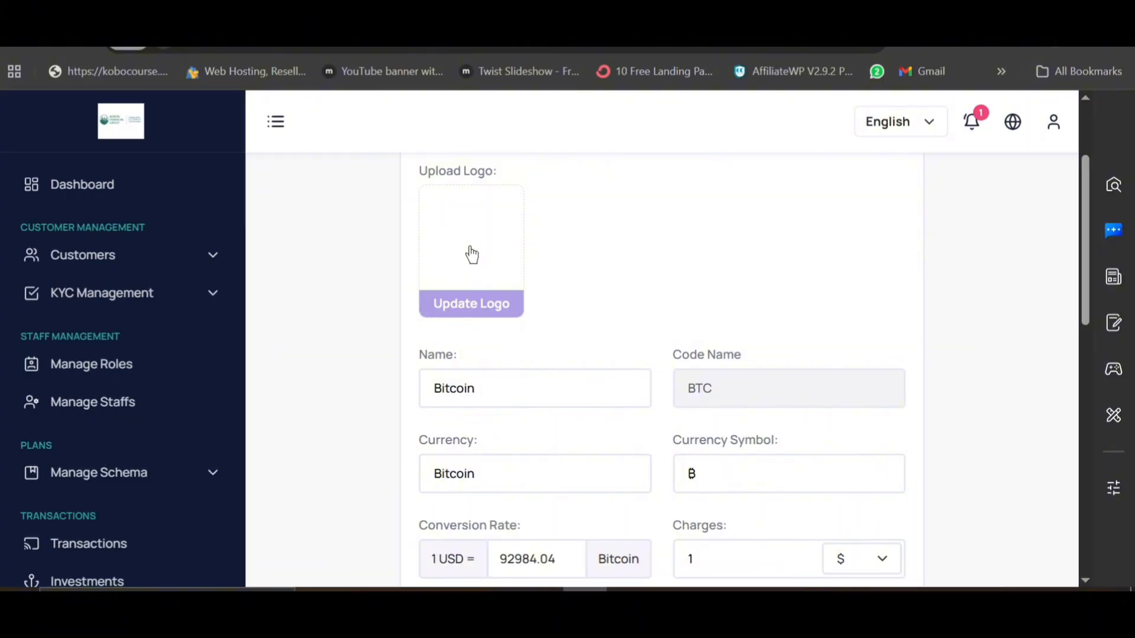
pyautogui.scroll(-4, 490, 454)
pyautogui.scroll(-1, 489, 456)
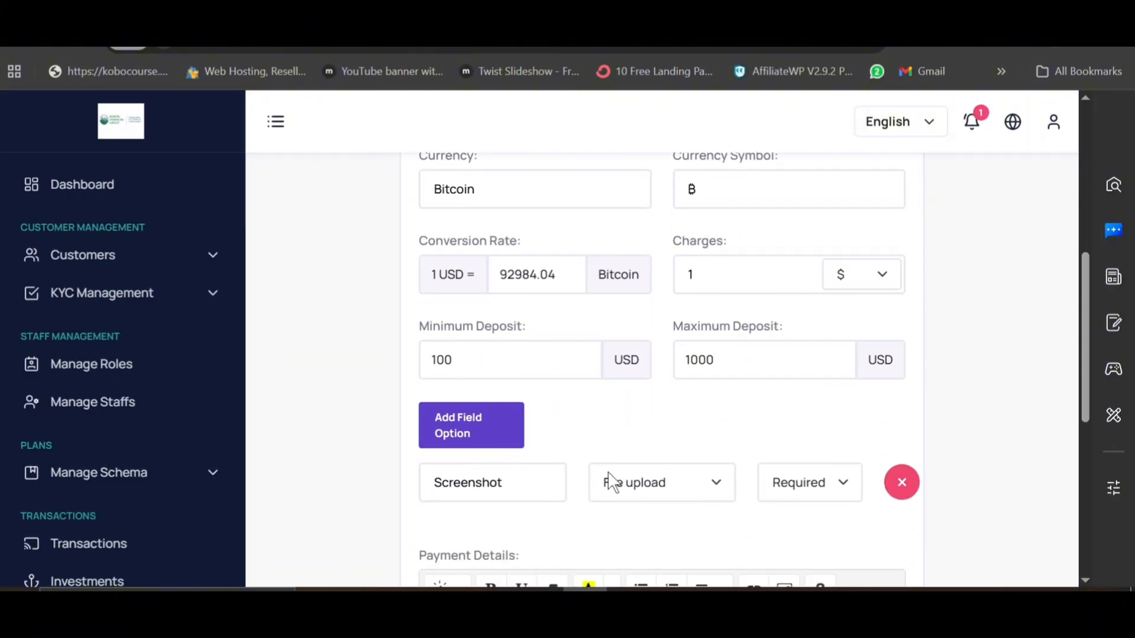
pyautogui.scroll(-8, 611, 481)
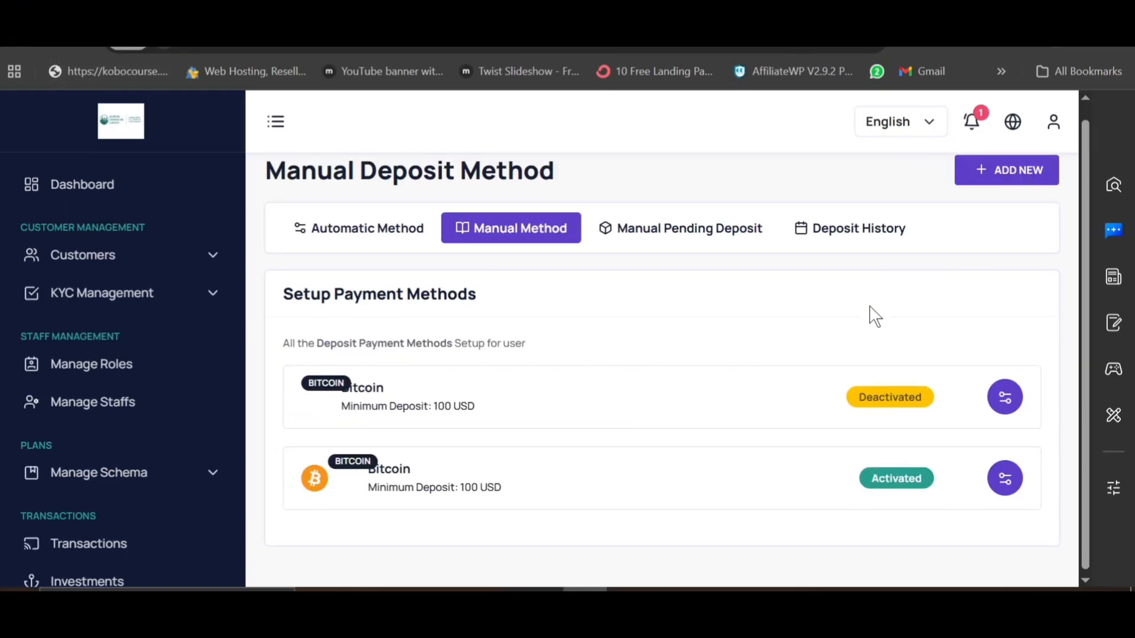
pyautogui.scroll(1, 870, 307)
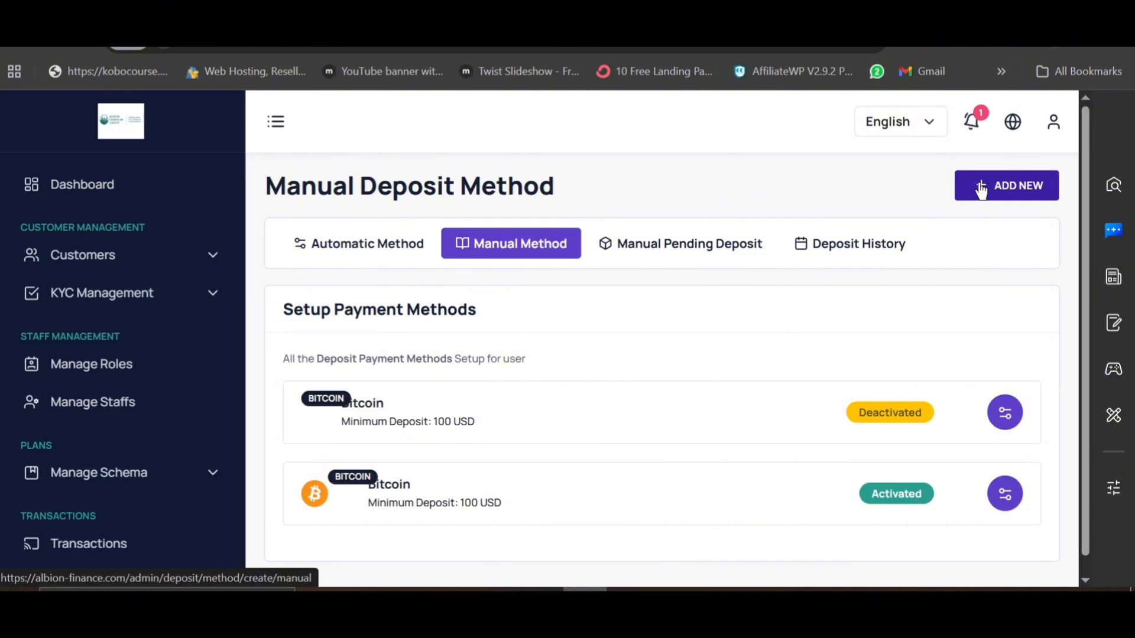
# Step: Start a new manual deposit method with the bitcoin logo, name BITCOIN and code name BTC
pyautogui.click(981, 191)
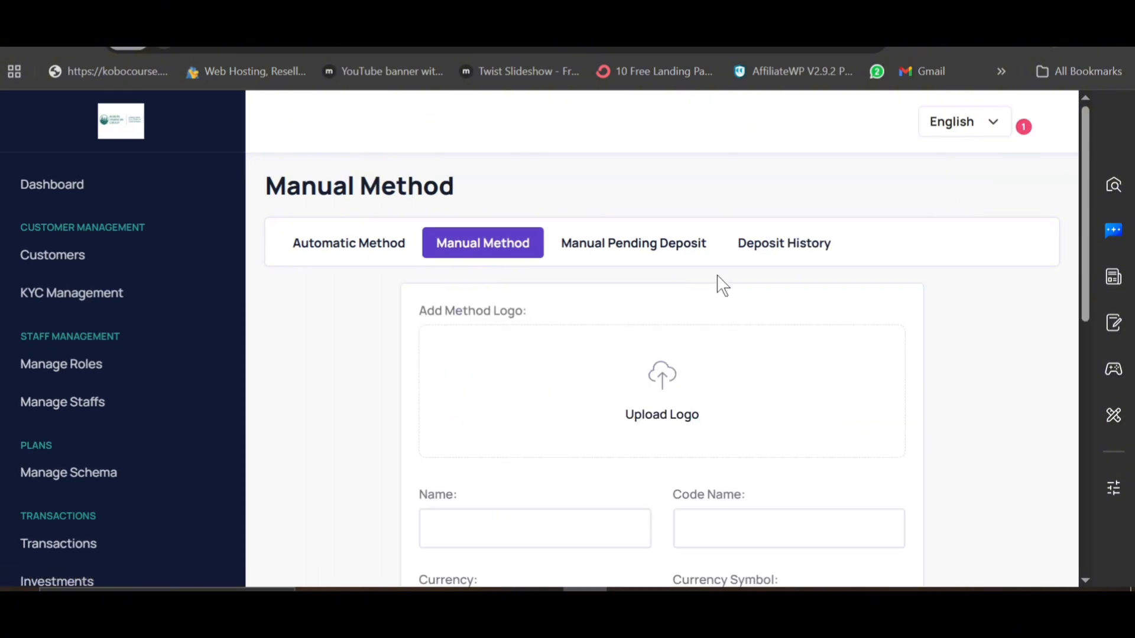
pyautogui.click(590, 400)
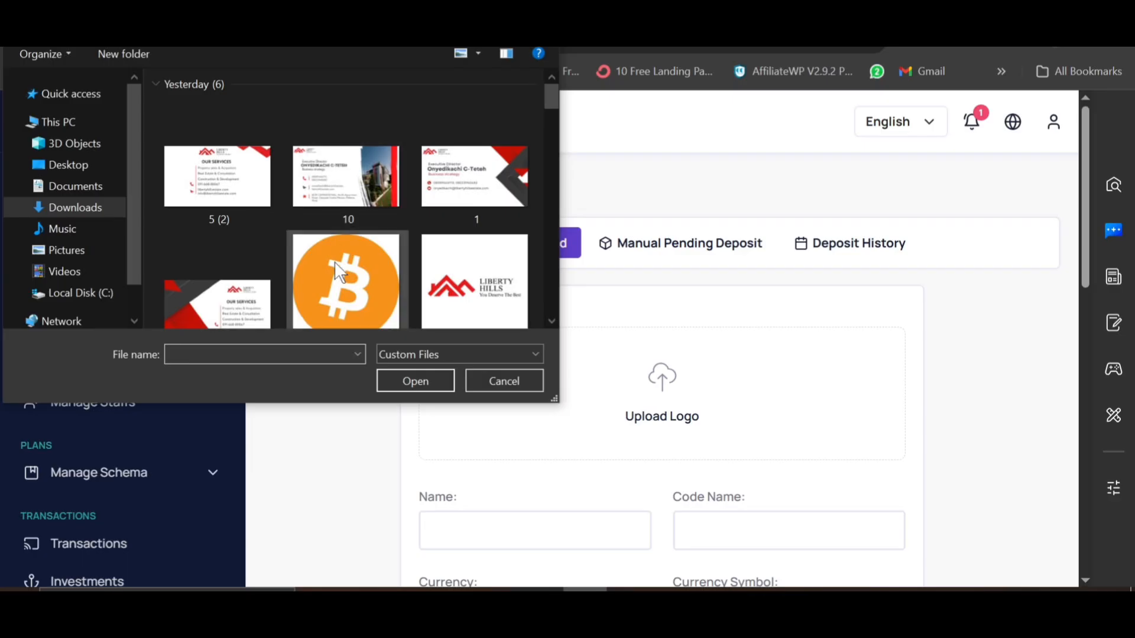
pyautogui.doubleClick(342, 279)
pyautogui.scroll(-2, 615, 396)
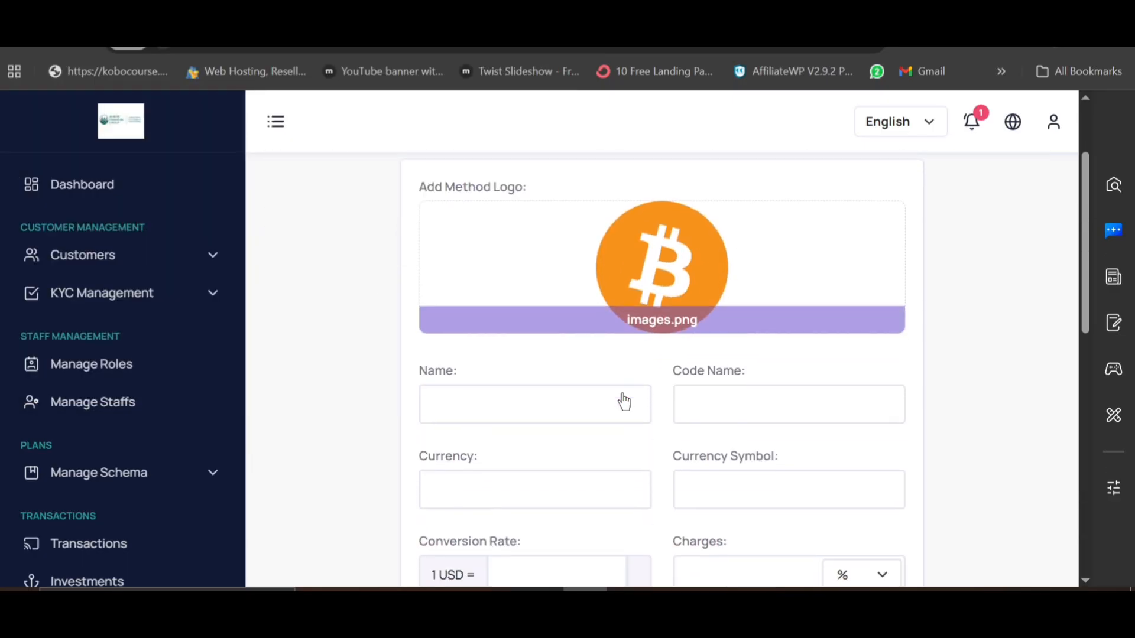
pyautogui.click(506, 390)
pyautogui.write('B')
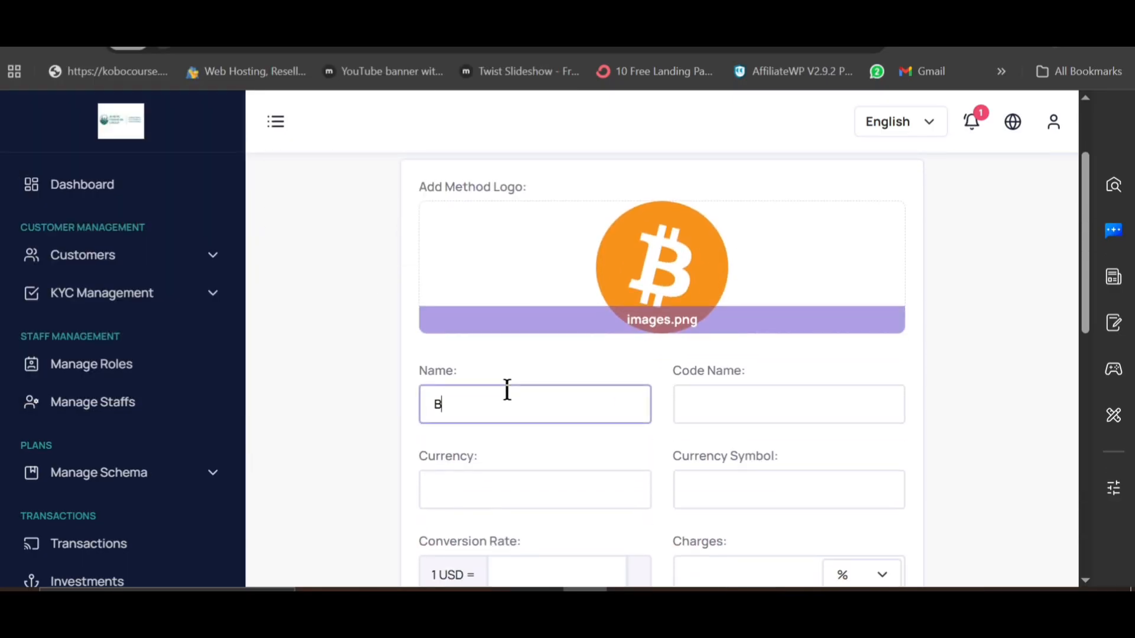
pyautogui.write('ITCOI')
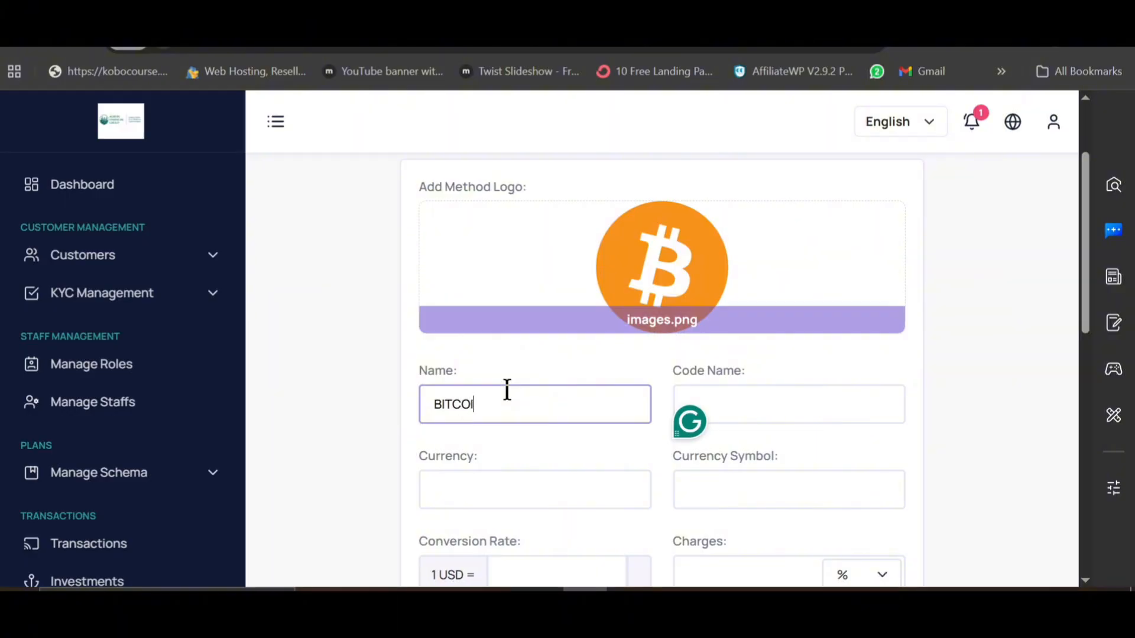
pyautogui.write('N')
pyautogui.click(753, 398)
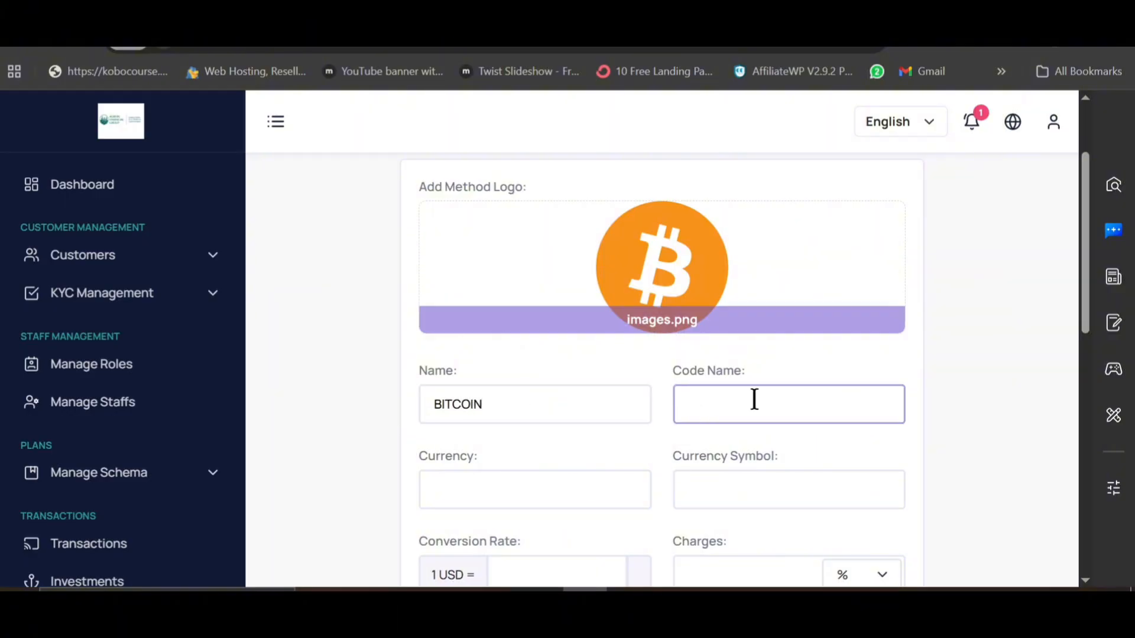
pyautogui.write('BTC')
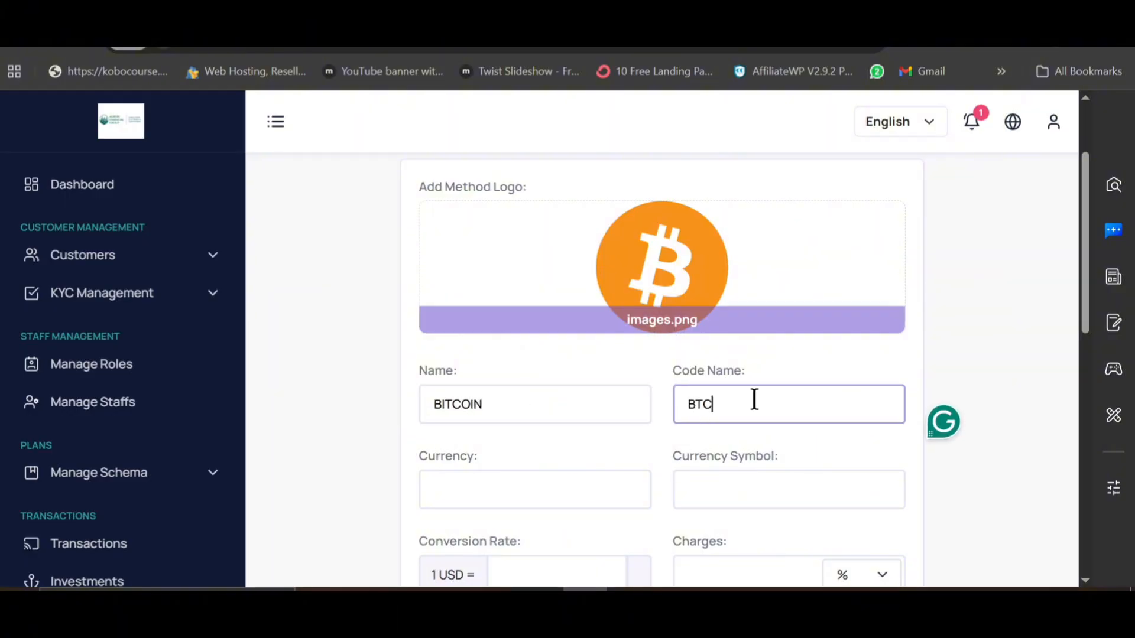
# Step: Fill the Currency field with BITCOIN, copied from the method name
pyautogui.click(537, 494)
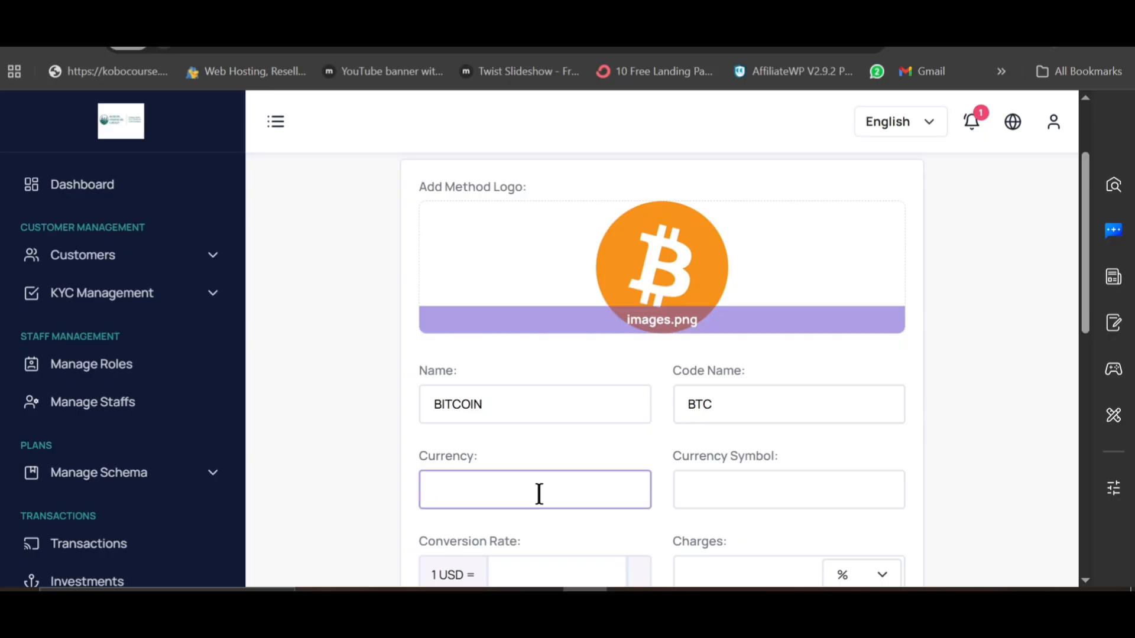
pyautogui.doubleClick(519, 406)
pyautogui.hotkey('ctrl', 'c')
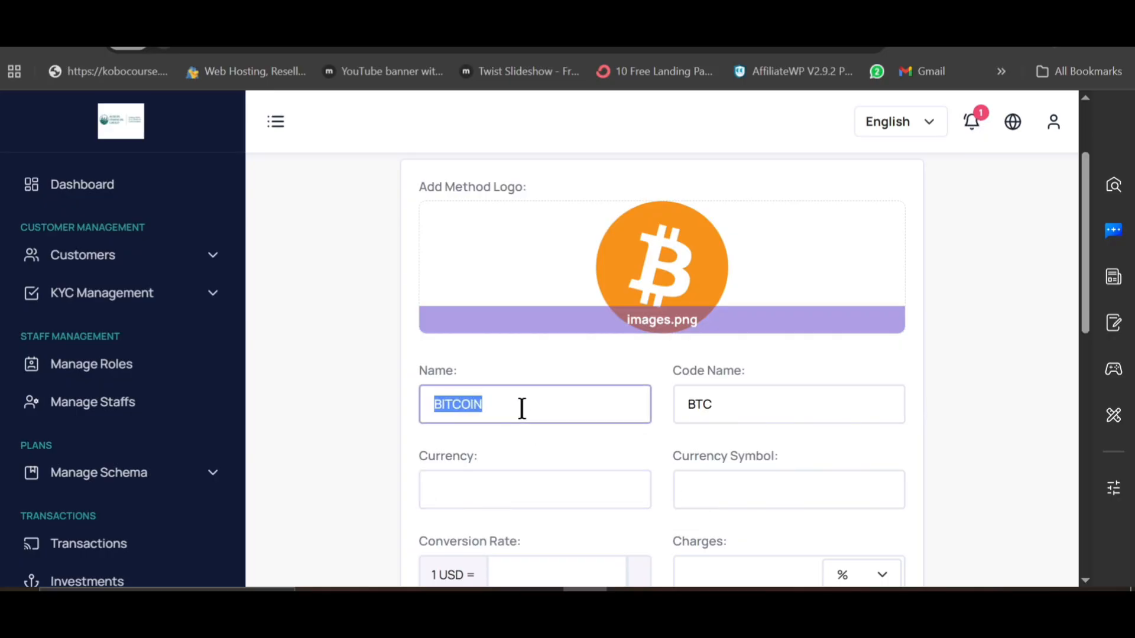
pyautogui.click(535, 491)
pyautogui.hotkey('ctrl', 'v')
# Step: Paste the ₿ sign from Google's bitcoin symbol result into Currency Symbol
pyautogui.hotkey('ctrl', 't')
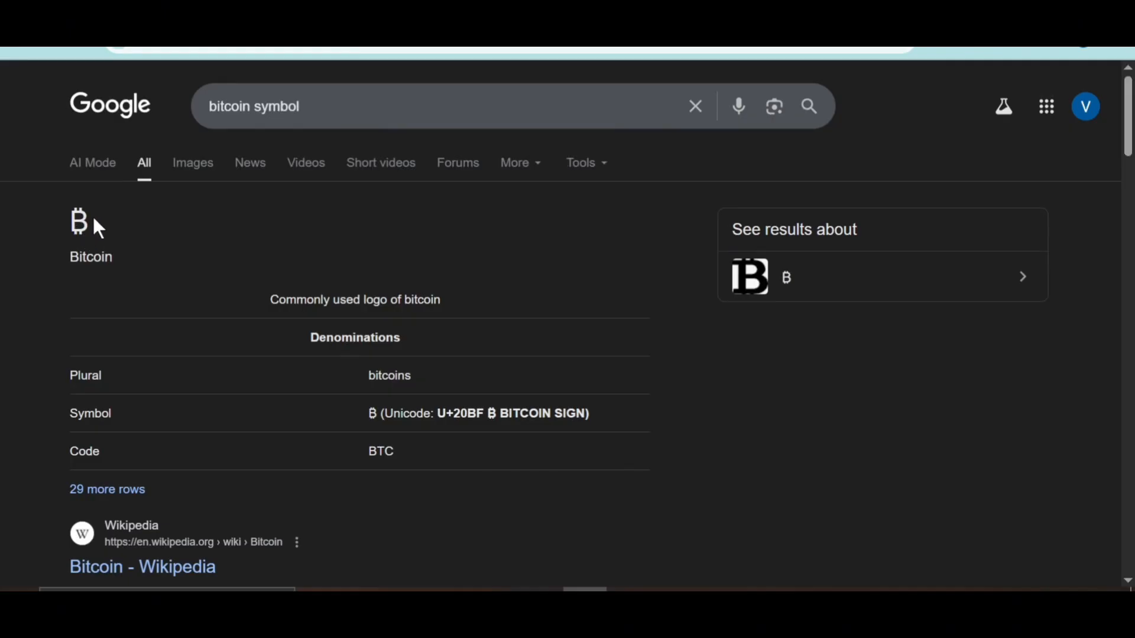
pyautogui.doubleClick(95, 221)
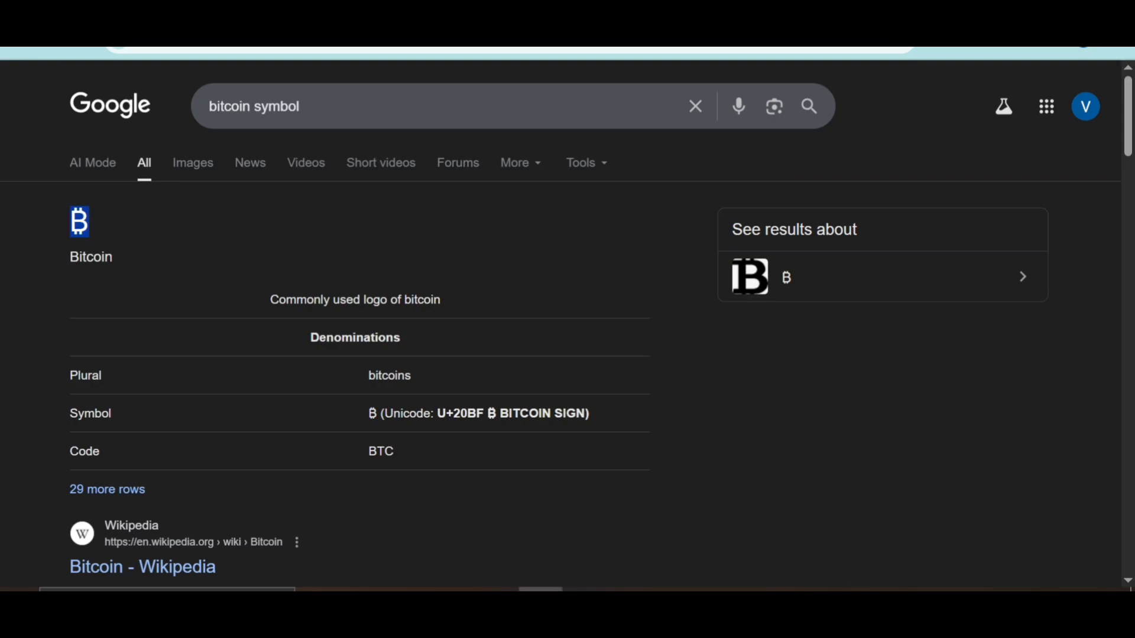
pyautogui.click(540, 591)
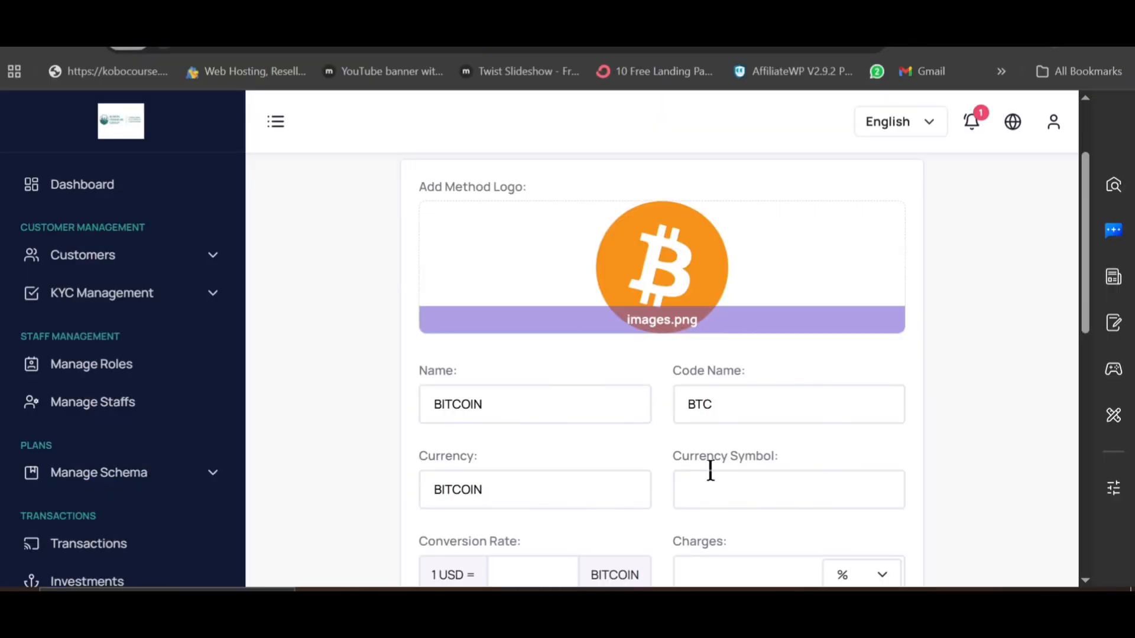
pyautogui.click(710, 473)
pyautogui.hotkey('ctrl', 'v')
pyautogui.scroll(-3, 650, 461)
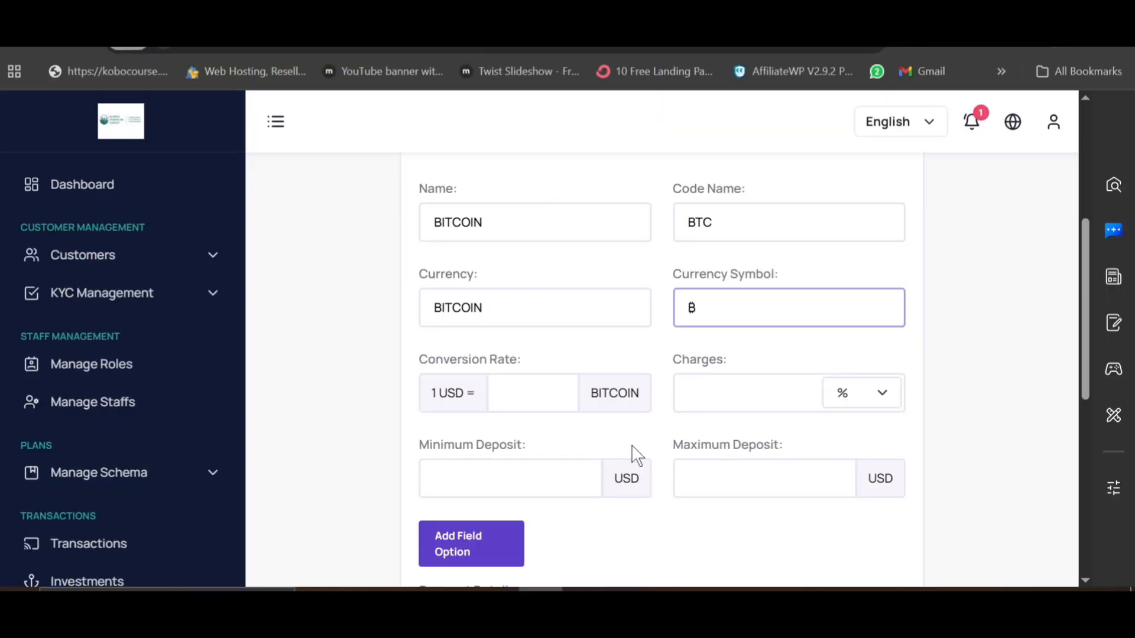
pyautogui.click(510, 391)
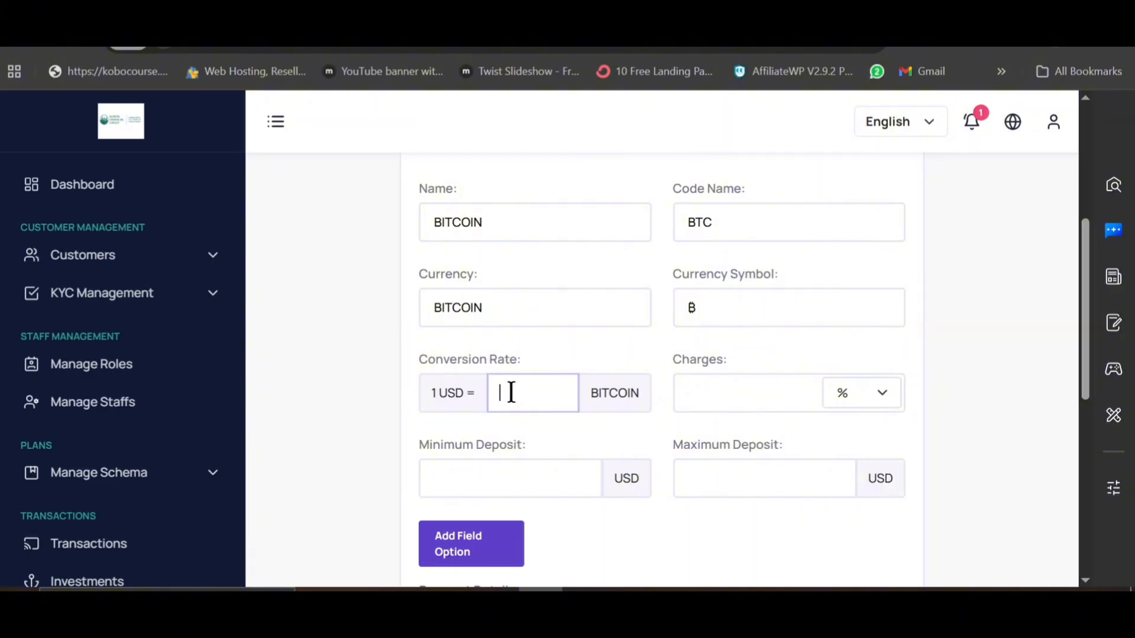
pyautogui.click(584, 590)
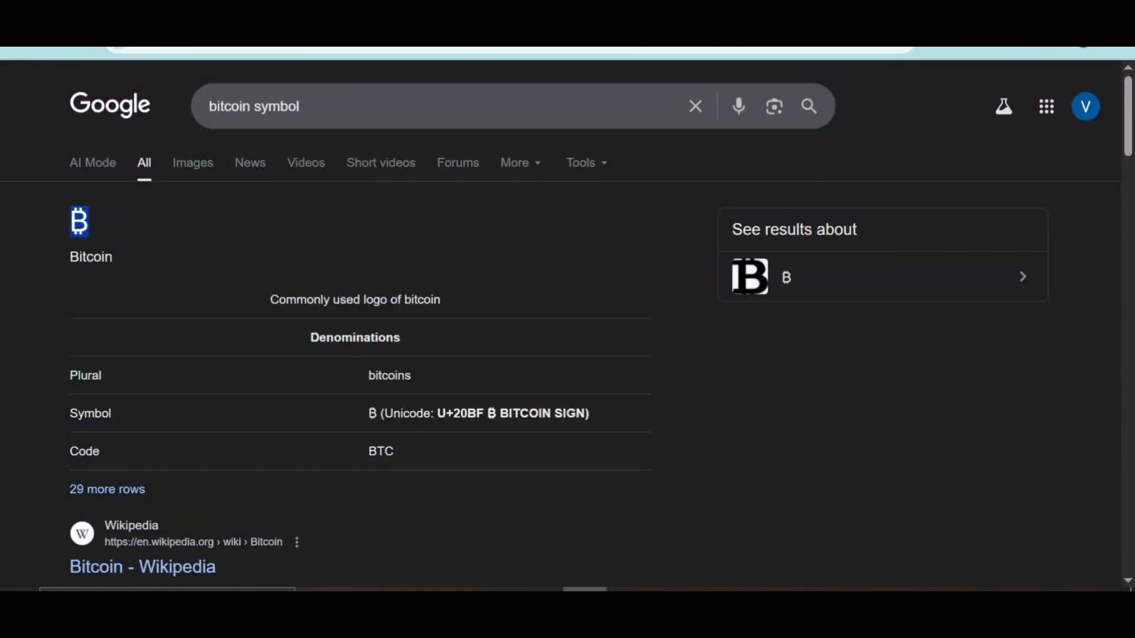
# Step: Search Google for 'btc to dollar', set the converter to 1 USD and take the 0.000011 BTC value
pyautogui.hotkey('ctrl', 't')
pyautogui.write('bt')
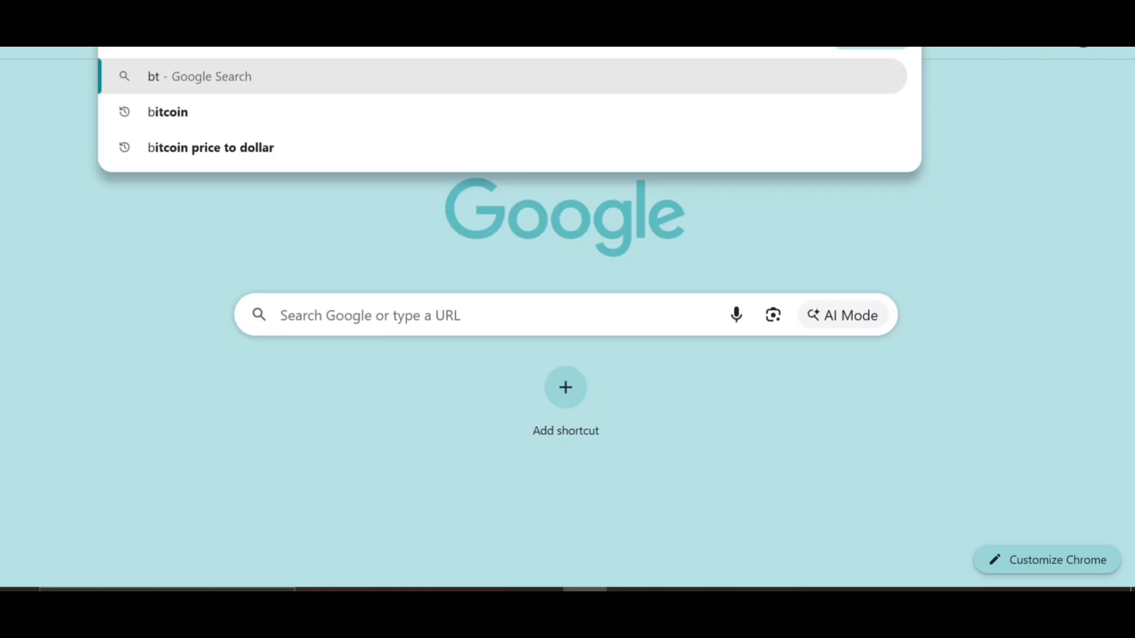
pyautogui.write('c to dollar')
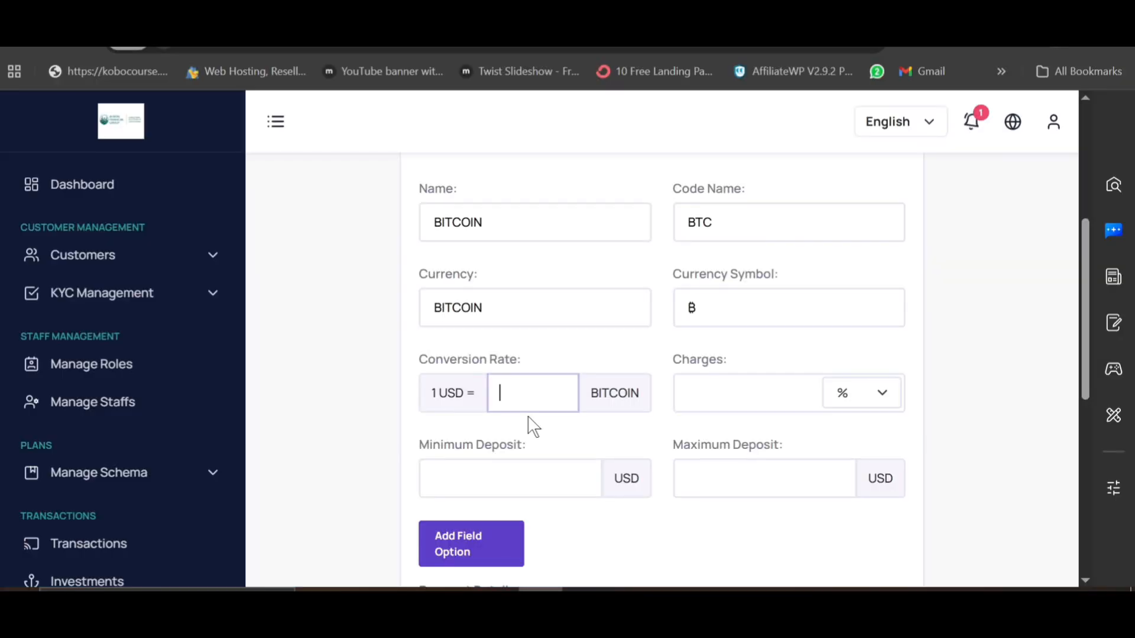
pyautogui.hotkey('ctrl', 'v')
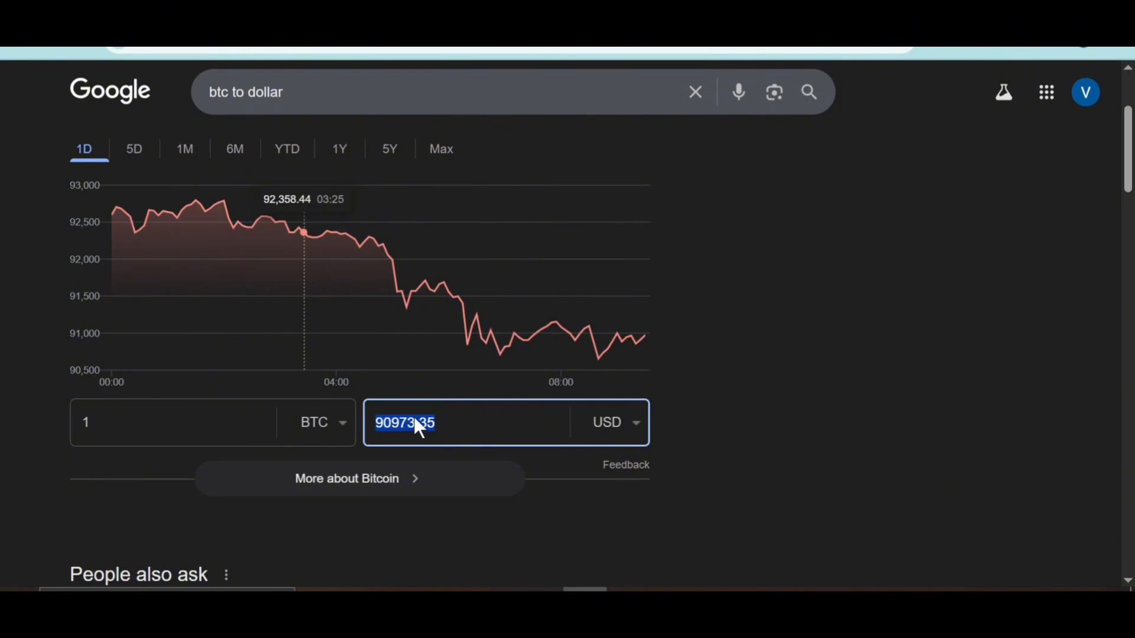
pyautogui.click(449, 422)
pyautogui.doubleClick(450, 422)
pyautogui.write('1')
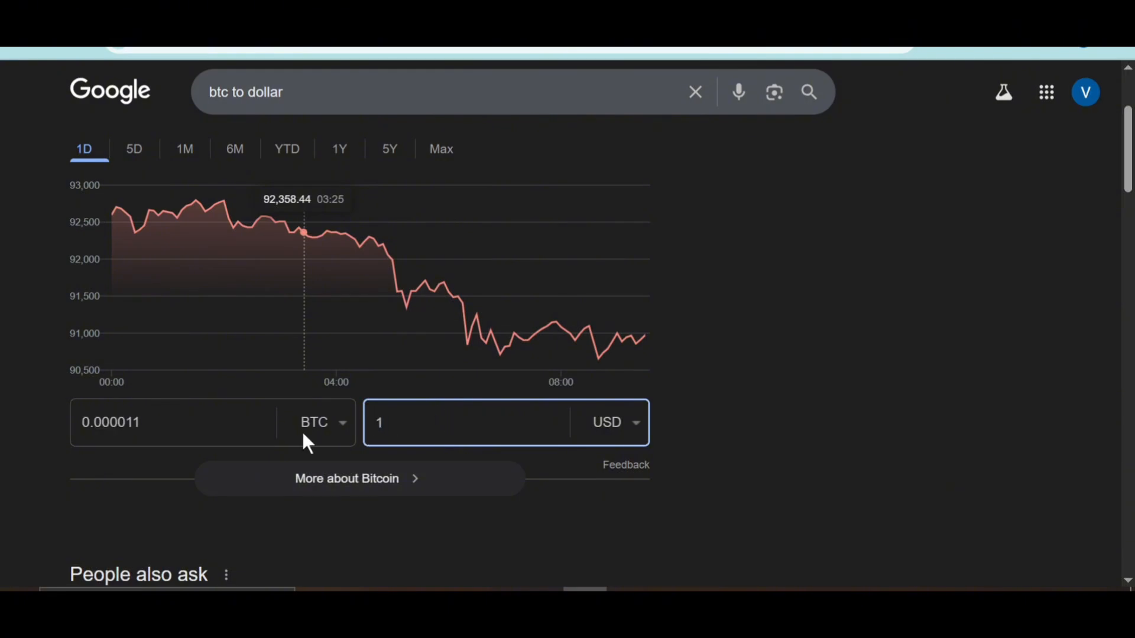
pyautogui.click(212, 423)
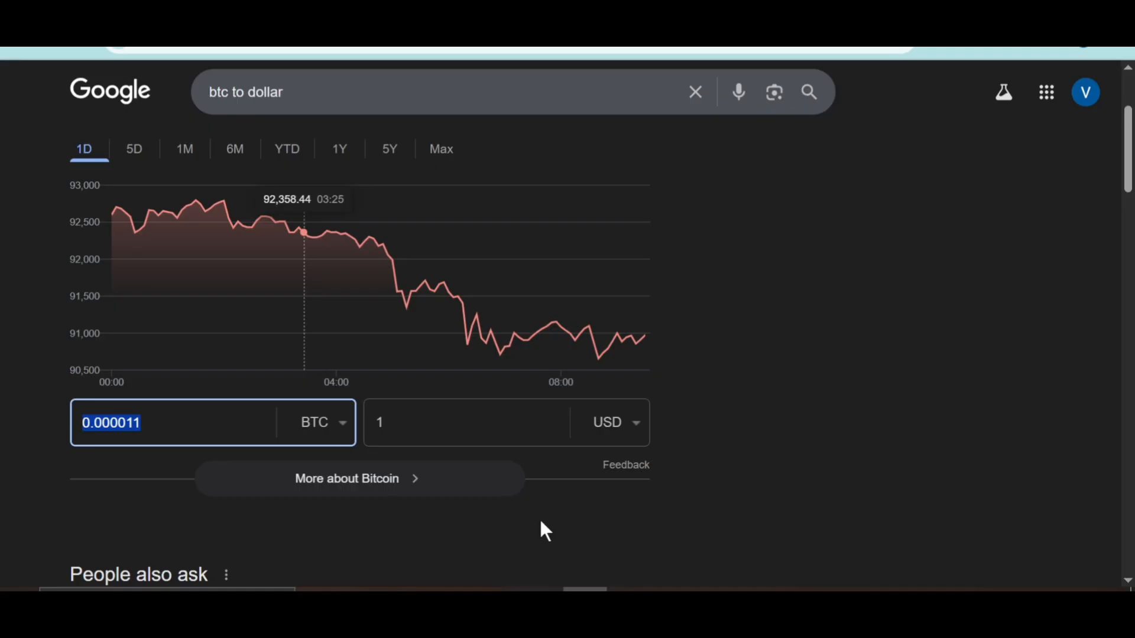
pyautogui.hotkey('alt', 'Tab')
# Step: Set the conversion rate to 0.000011 and the charge to a fixed $1
pyautogui.doubleClick(556, 389)
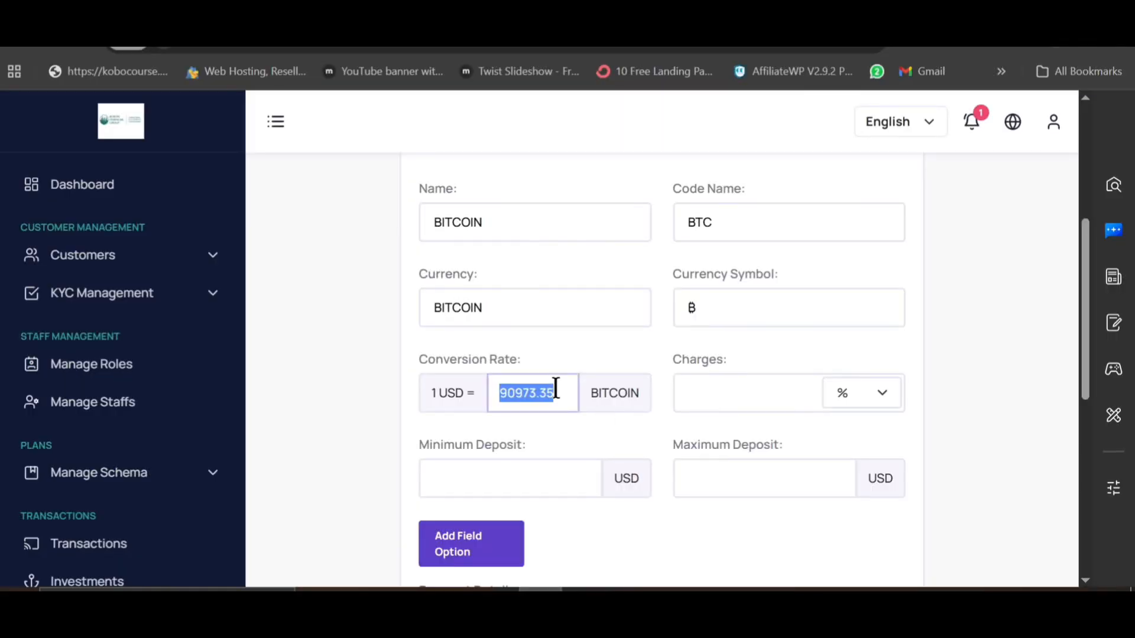
pyautogui.press('BackSpace')
pyautogui.hotkey('ctrl', 'v')
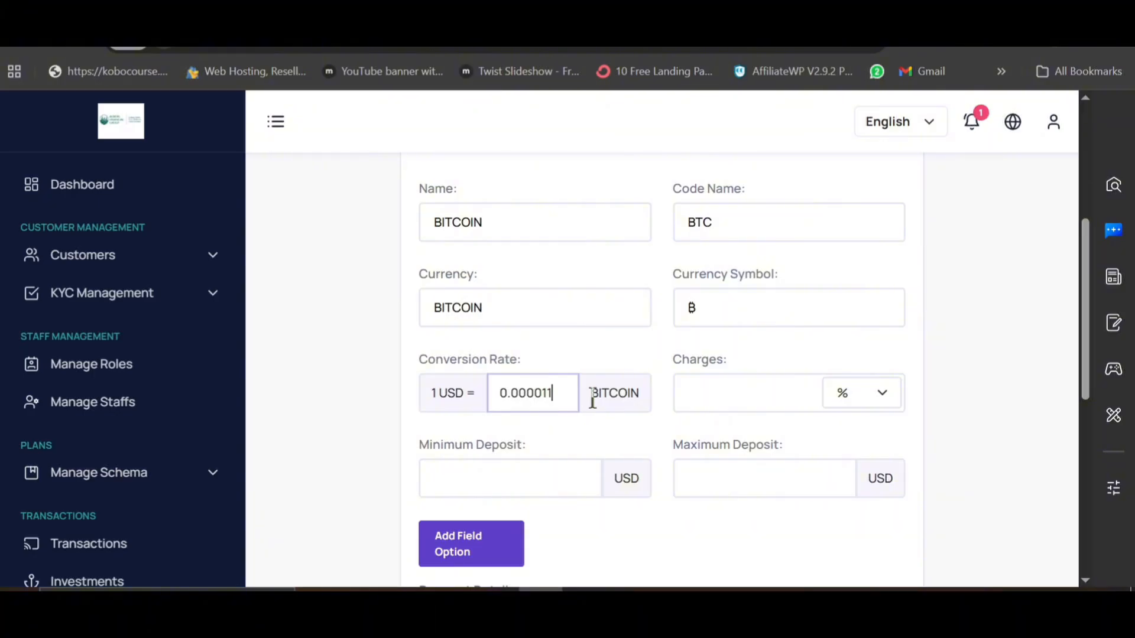
pyautogui.click(849, 400)
pyautogui.click(847, 441)
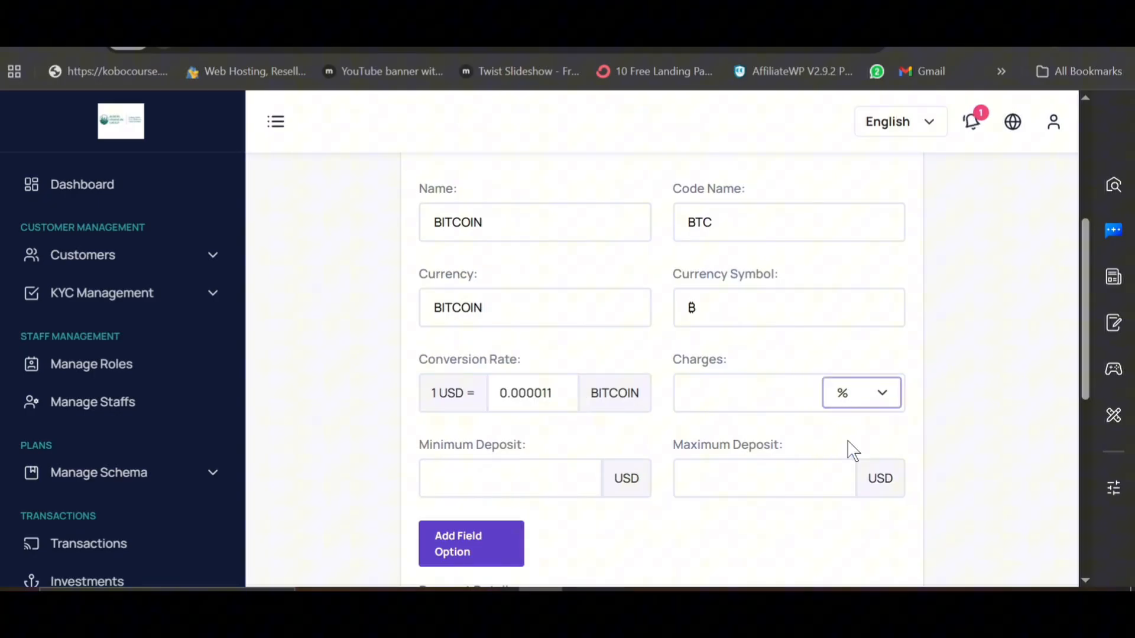
pyautogui.click(722, 385)
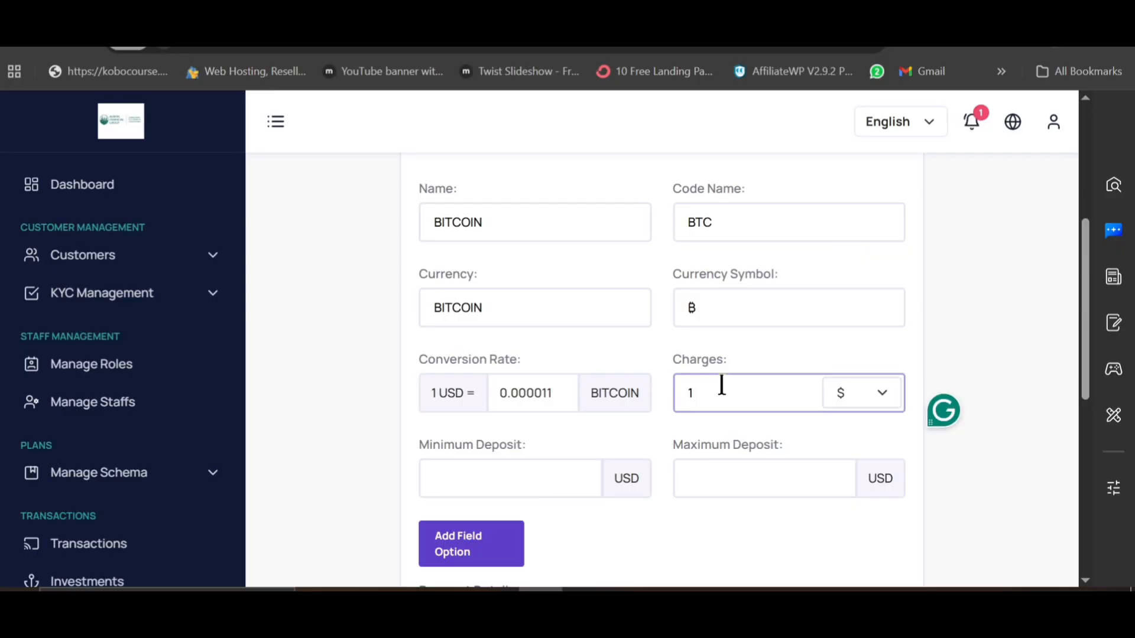
pyautogui.click(646, 448)
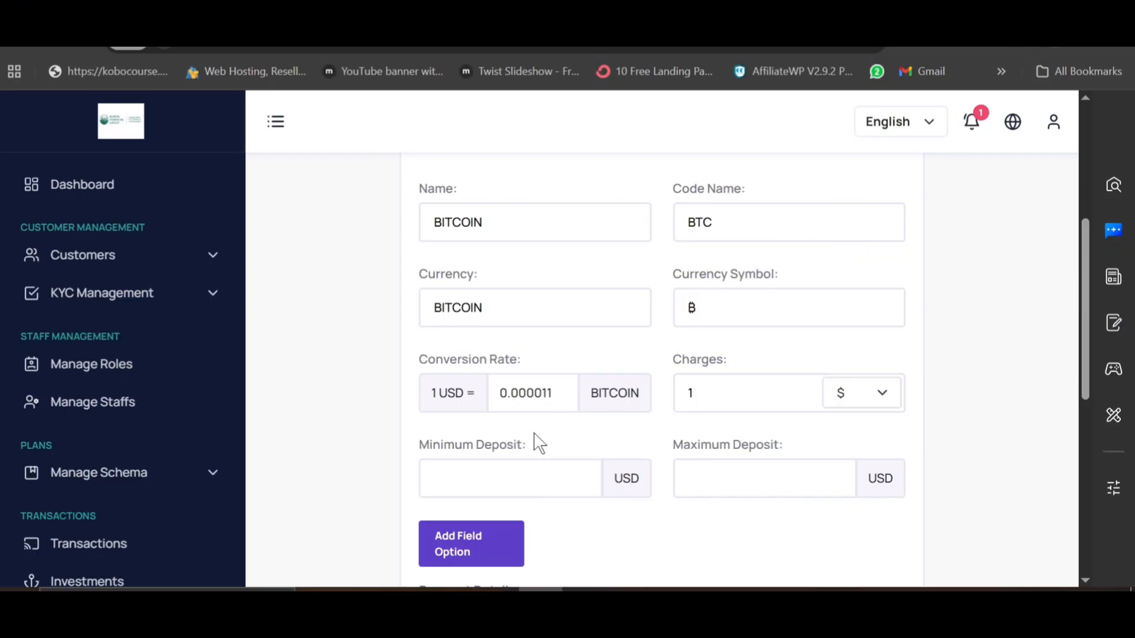
# Step: Set the deposit limits to minimum 100 and maximum 1000 USD
pyautogui.scroll(-1, 497, 474)
pyautogui.click(471, 385)
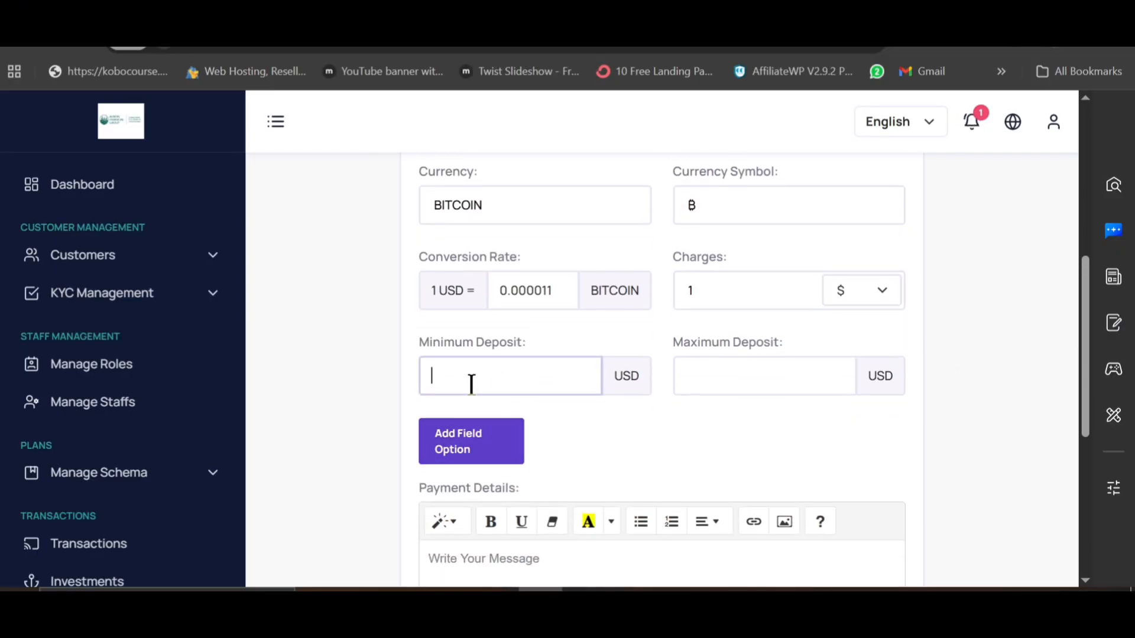
pyautogui.write('100')
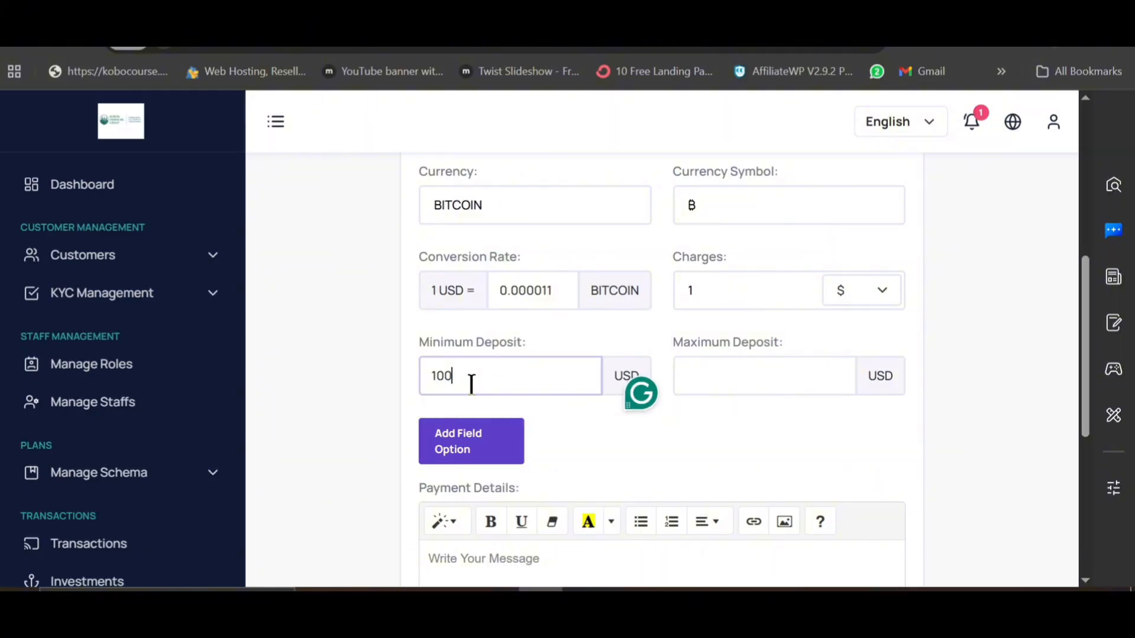
pyautogui.click(769, 381)
pyautogui.write('1000')
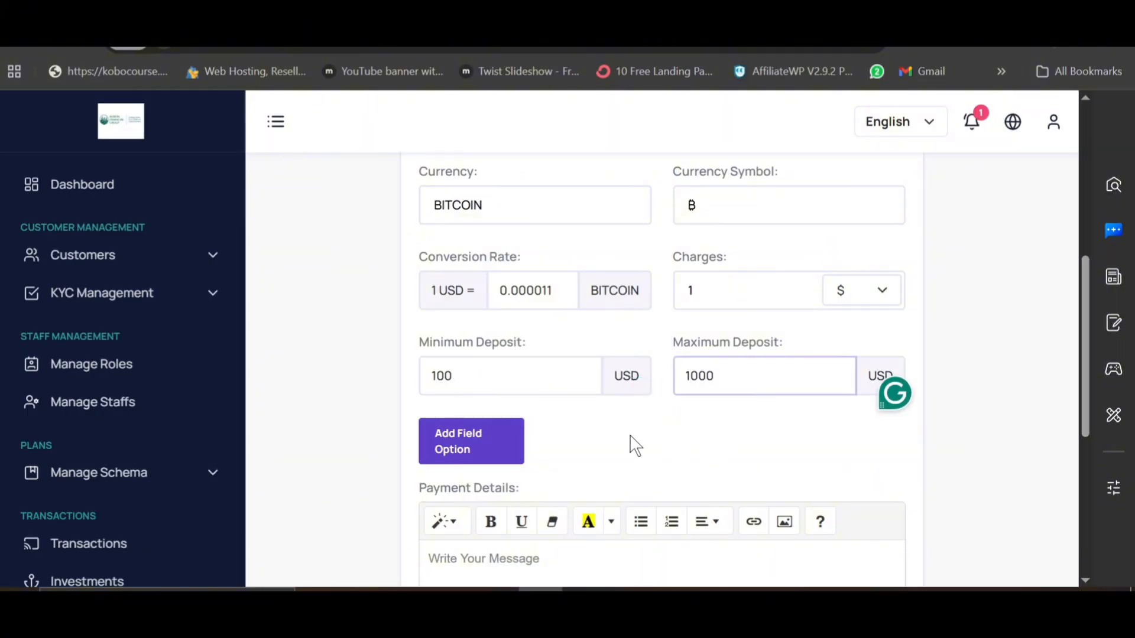
# Step: Add a required file-upload field named 'send screenshort'
pyautogui.scroll(-2, 591, 413)
pyautogui.click(468, 352)
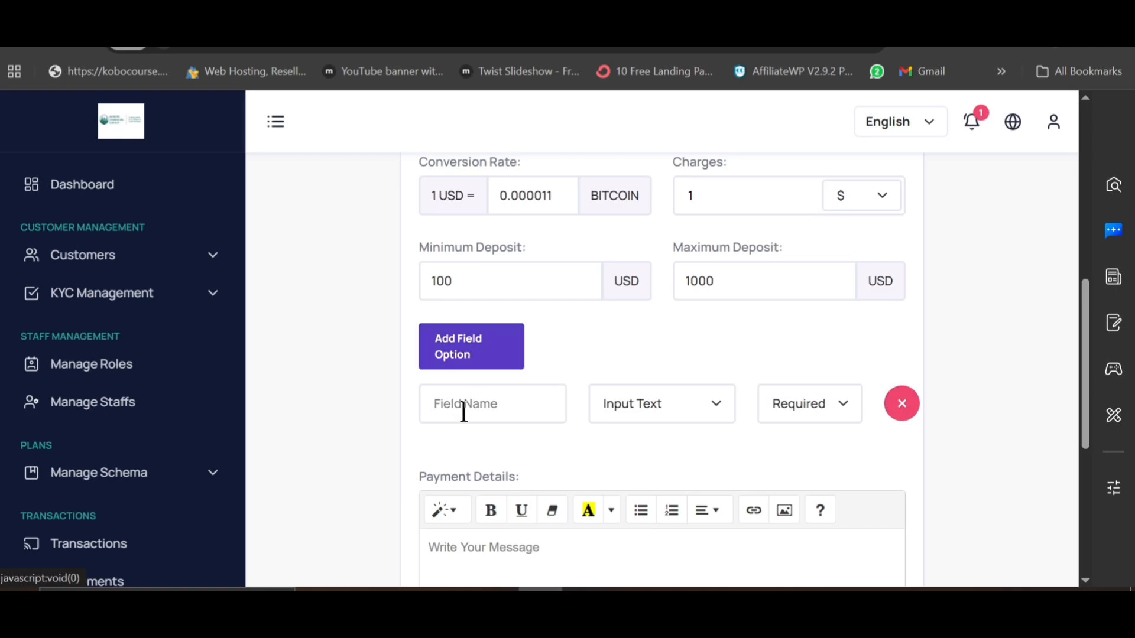
pyautogui.click(479, 400)
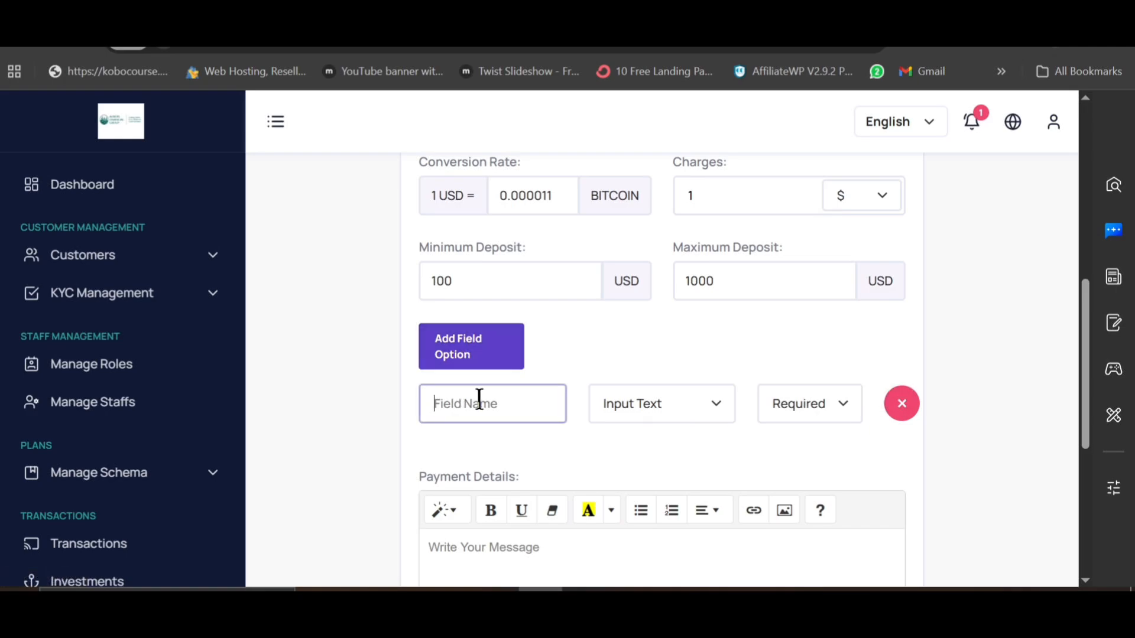
pyautogui.write('send screenshort')
pyautogui.click(689, 397)
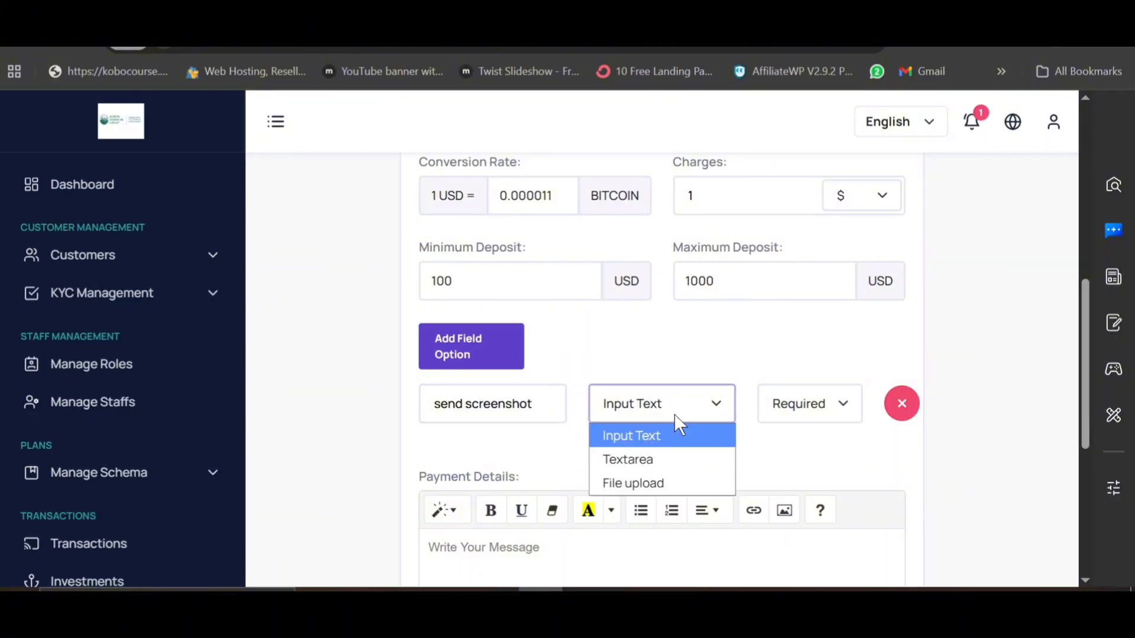
pyautogui.click(661, 481)
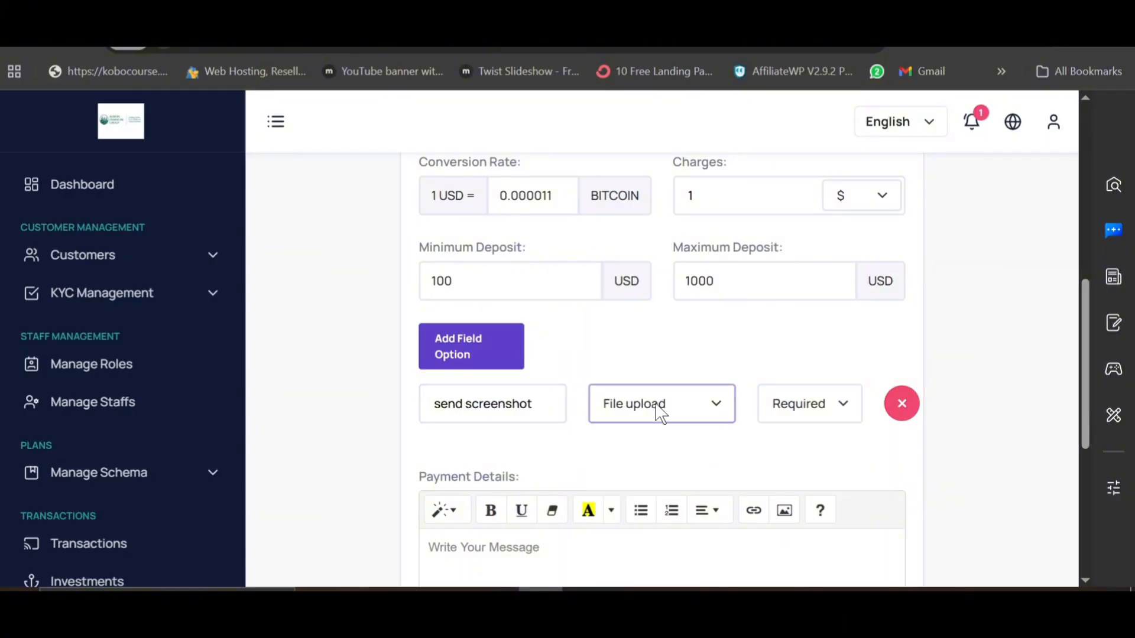
pyautogui.click(792, 404)
pyautogui.click(791, 401)
pyautogui.scroll(-3, 648, 459)
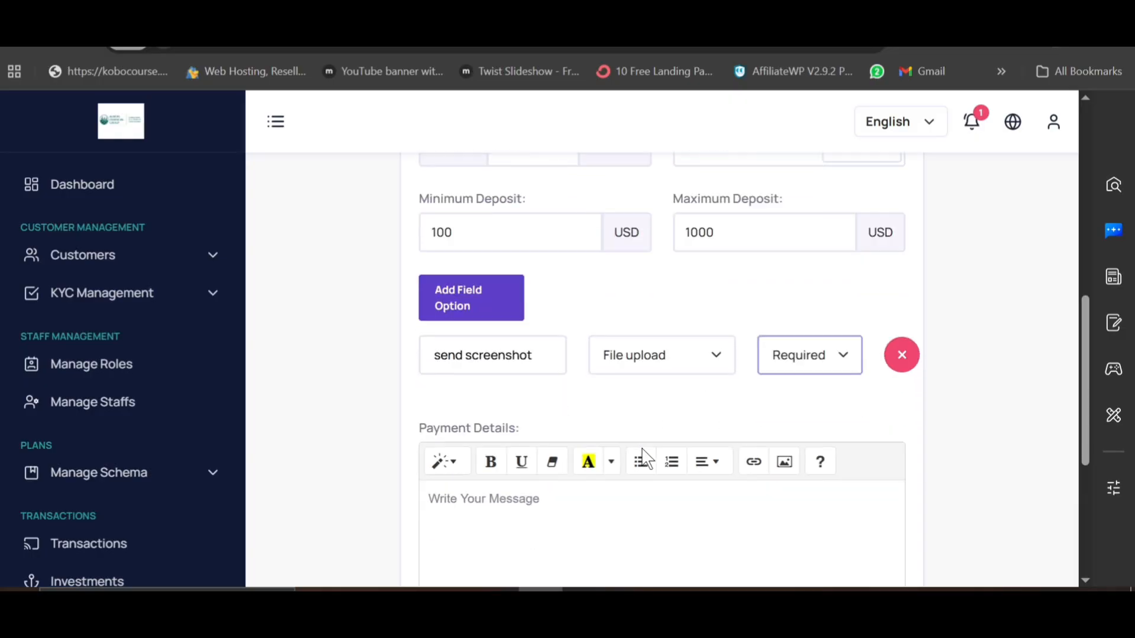
pyautogui.click(522, 366)
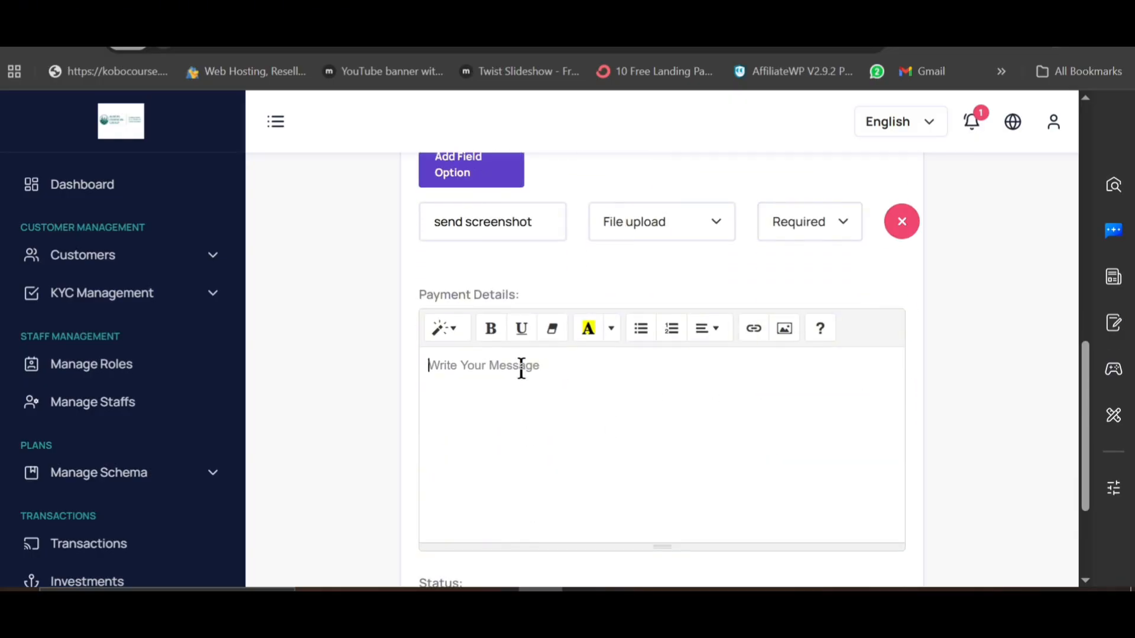
# Step: Write the payment details 'Pay to this btc adress and send your prodpayment above:' followed by the BTC address
pyautogui.write('Pay')
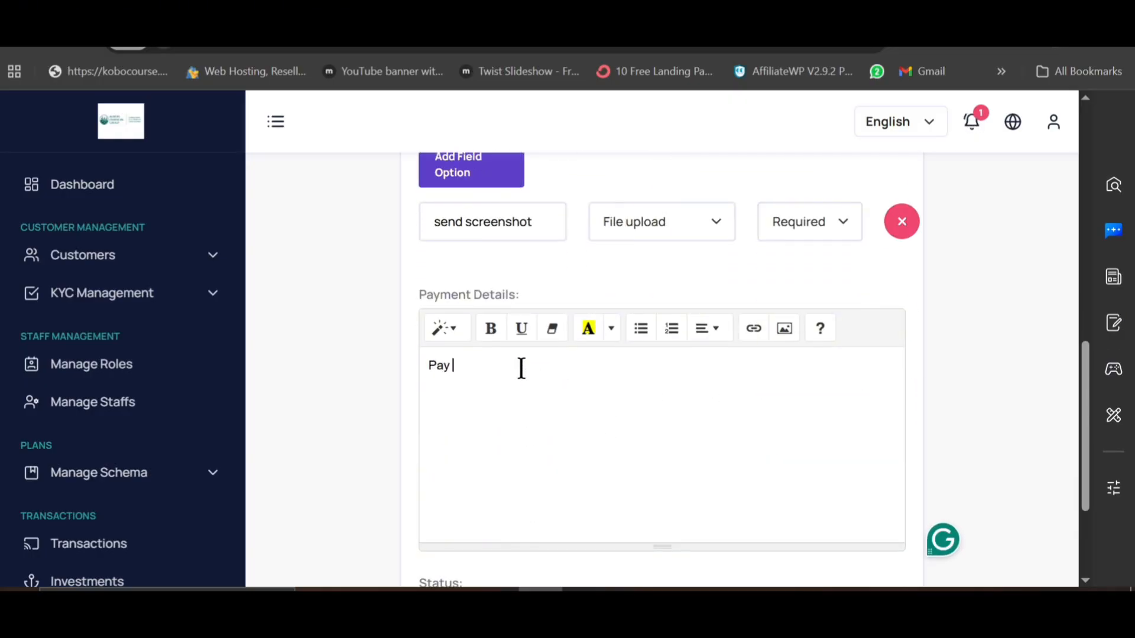
pyautogui.write(' to this btc adre')
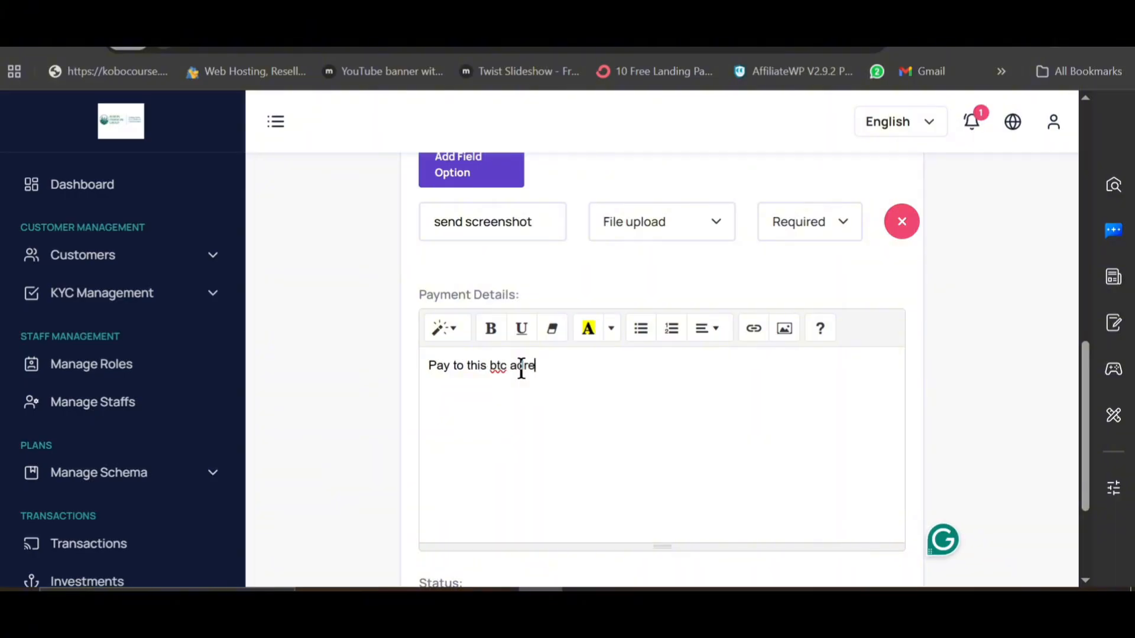
pyautogui.write('ss and send')
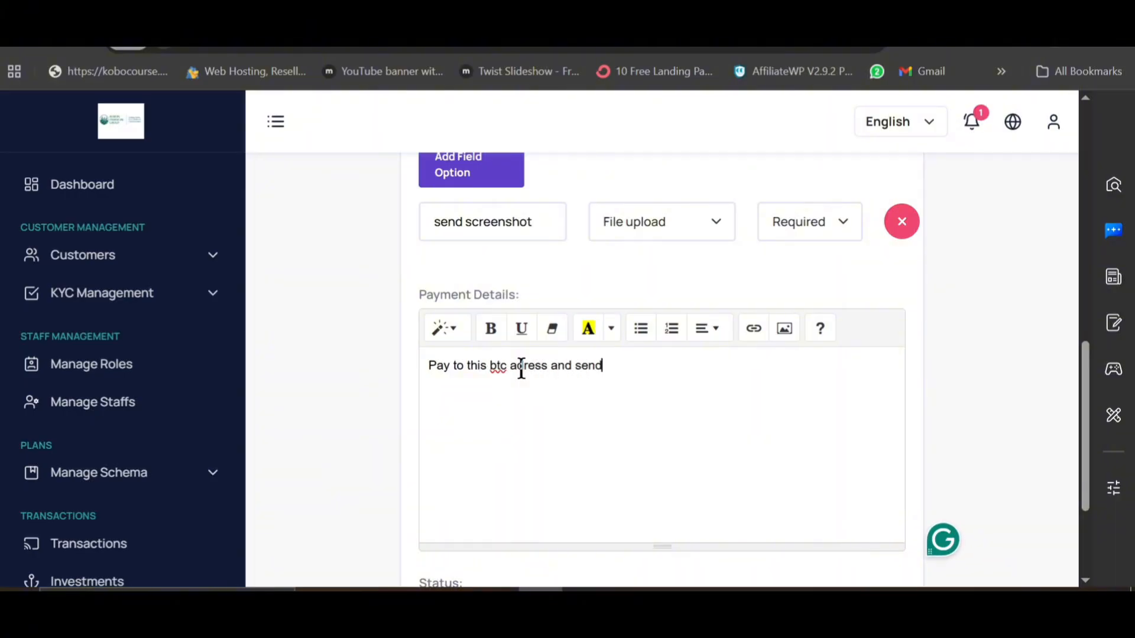
pyautogui.write(' your prod')
pyautogui.write('payme')
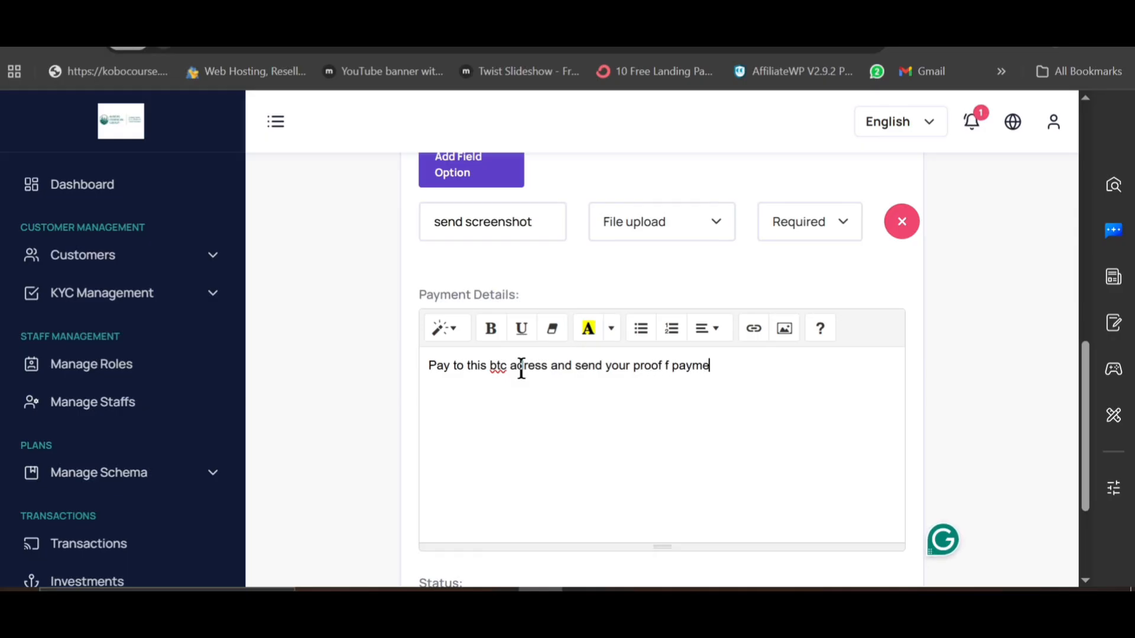
pyautogui.write('nt above')
pyautogui.press('BackSpace')
pyautogui.write(': ')
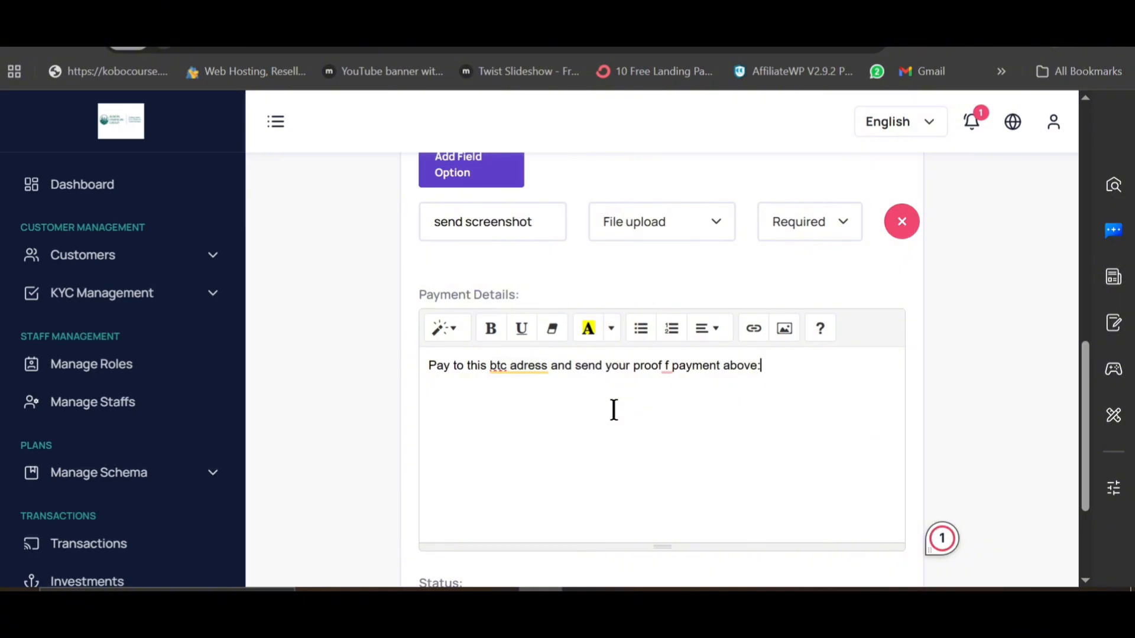
pyautogui.write('823709e892389809e823')
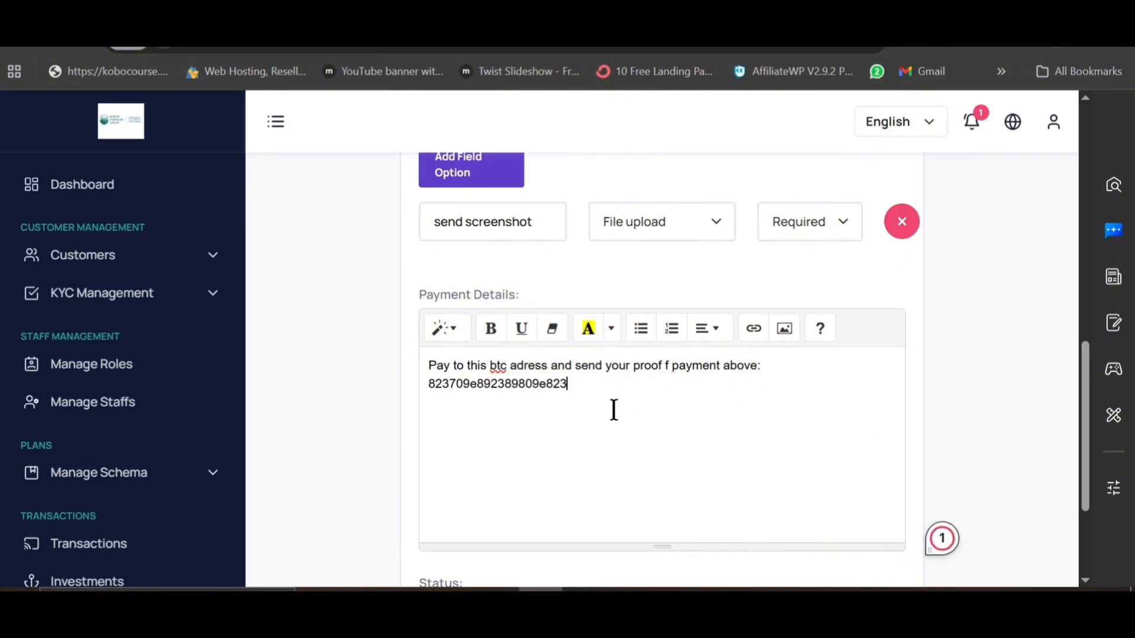
pyautogui.write('9923939022309')
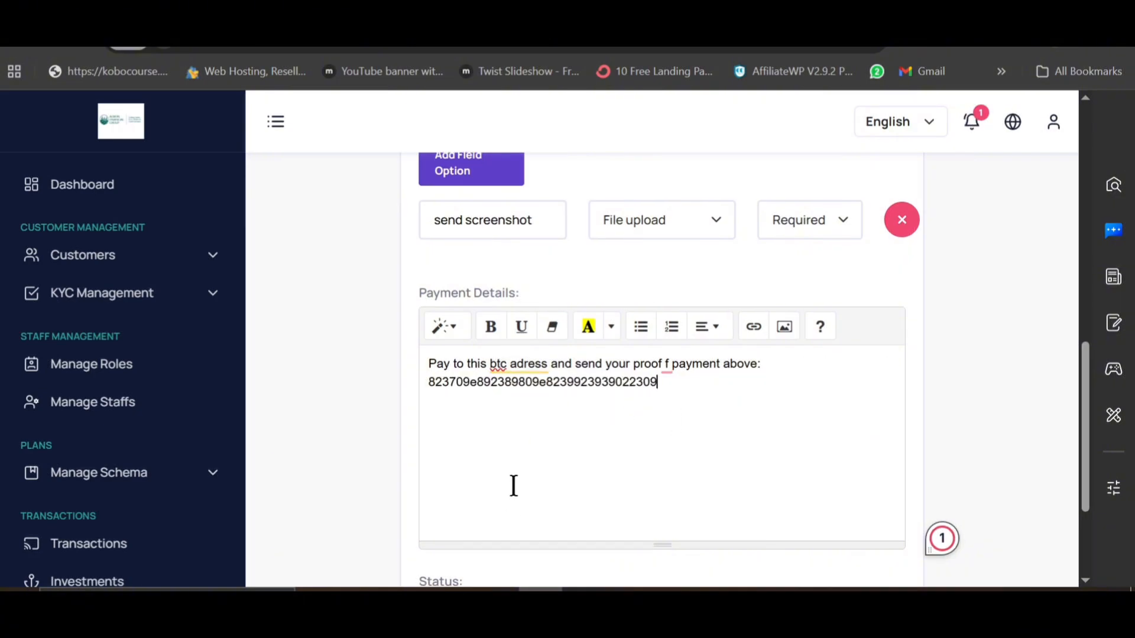
# Step: Scroll through the completed Bitcoin method form to review it
pyautogui.scroll(-3, 512, 487)
pyautogui.scroll(10, 494, 487)
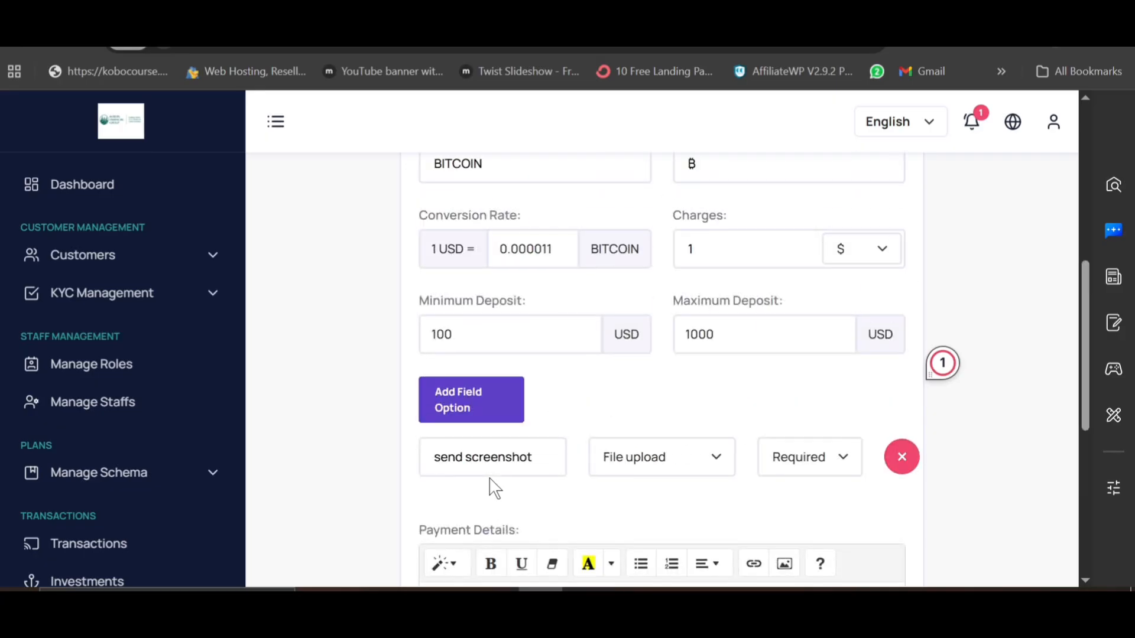
pyautogui.scroll(-5, 494, 486)
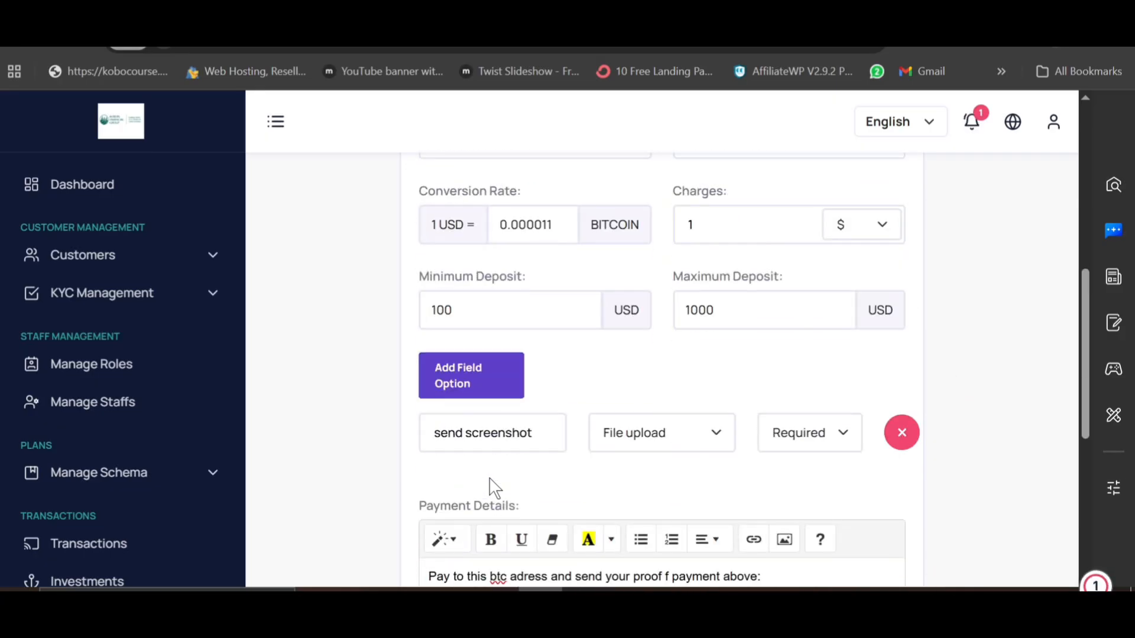
pyautogui.scroll(-5, 494, 487)
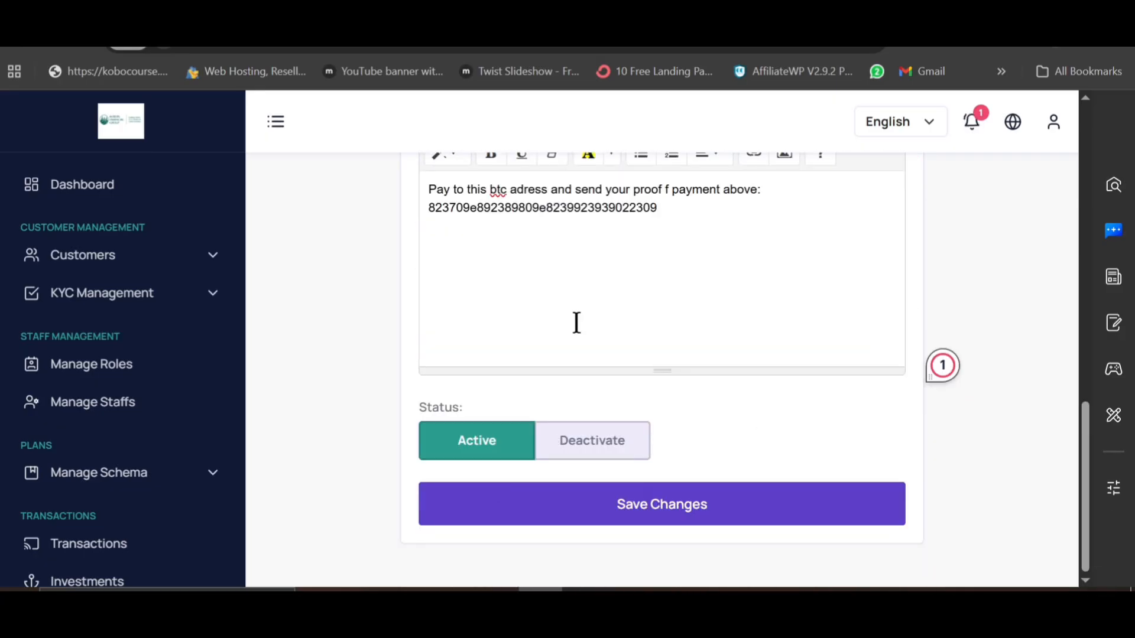
pyautogui.scroll(5, 575, 322)
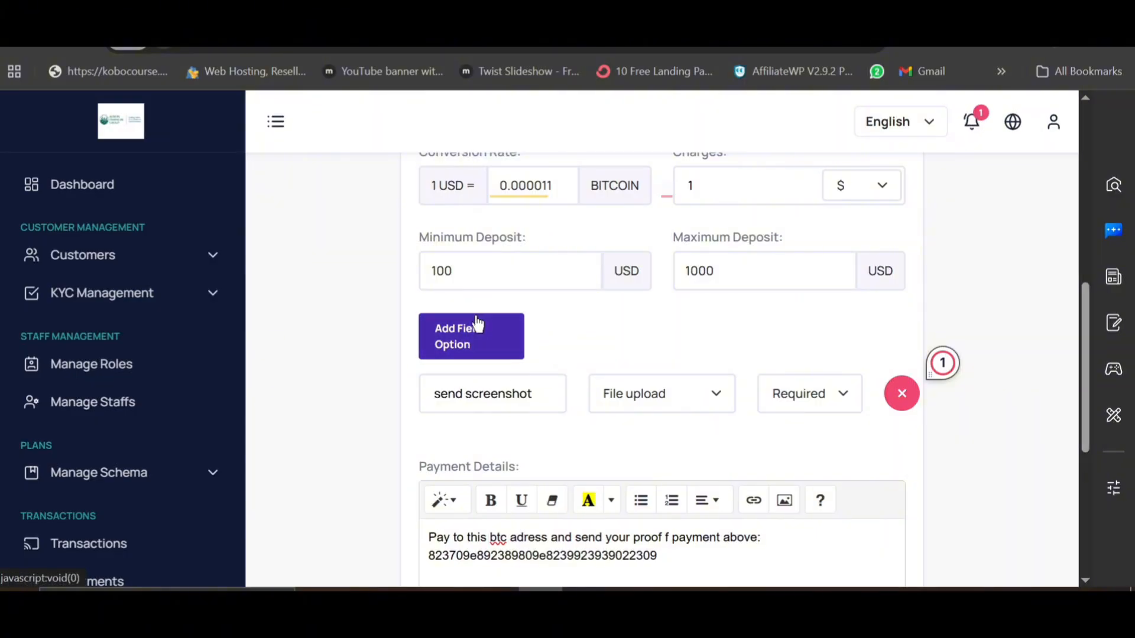
pyautogui.scroll(-5, 476, 438)
pyautogui.scroll(-1, 532, 473)
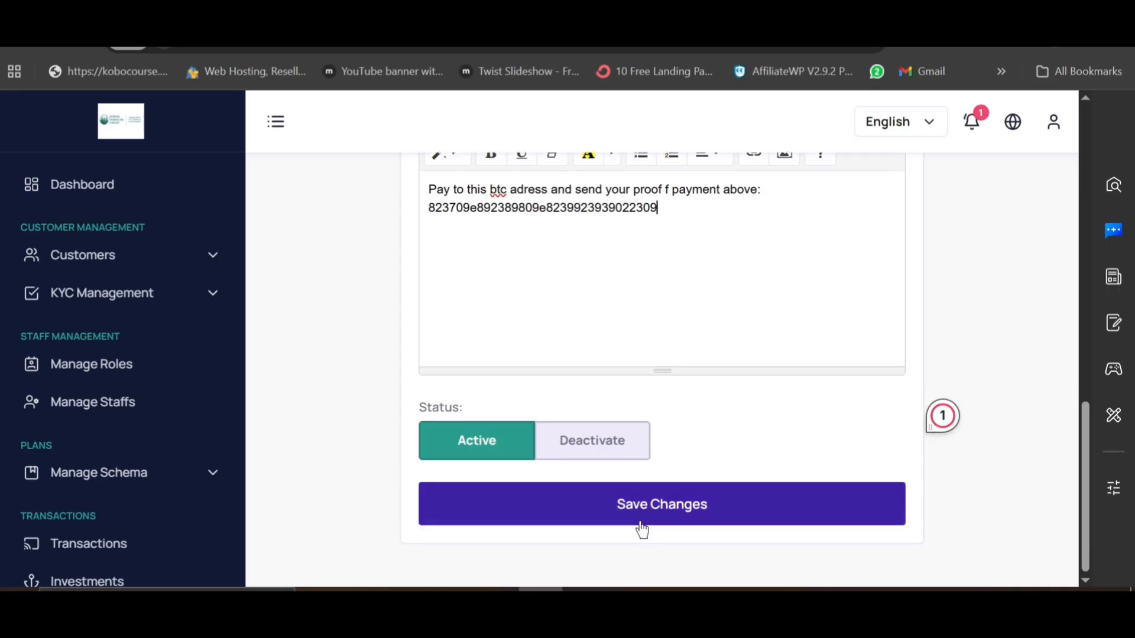
pyautogui.scroll(10, 703, 398)
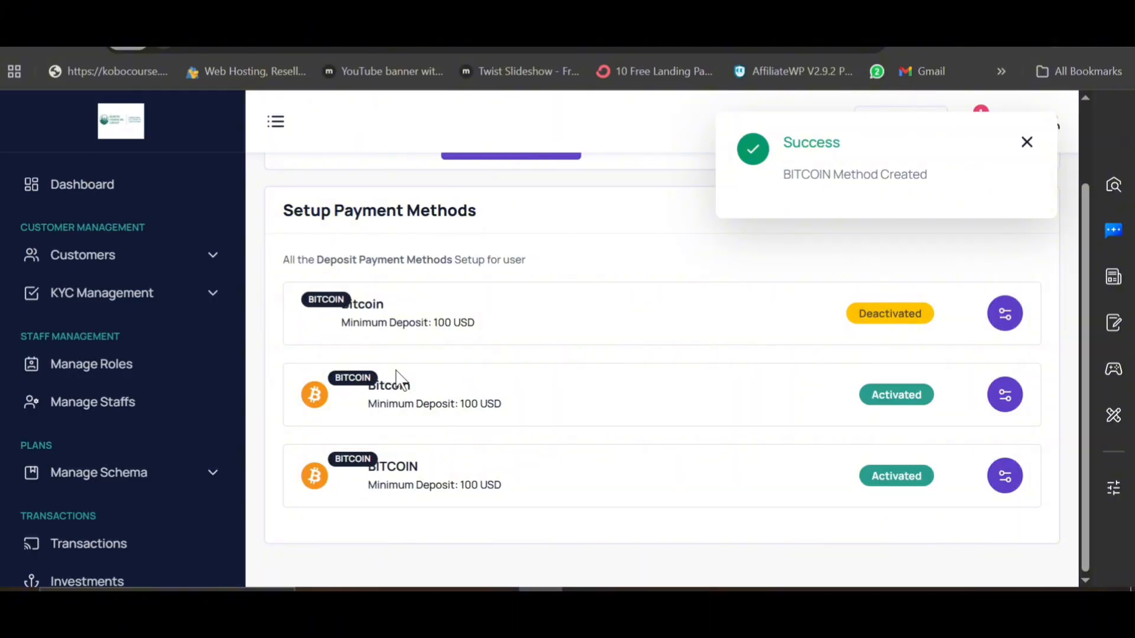
# Step: Go to Deposits > Automatic Methods and open the Pay to Paystack method's settings (Paystack, NGN)
pyautogui.scroll(2, 395, 372)
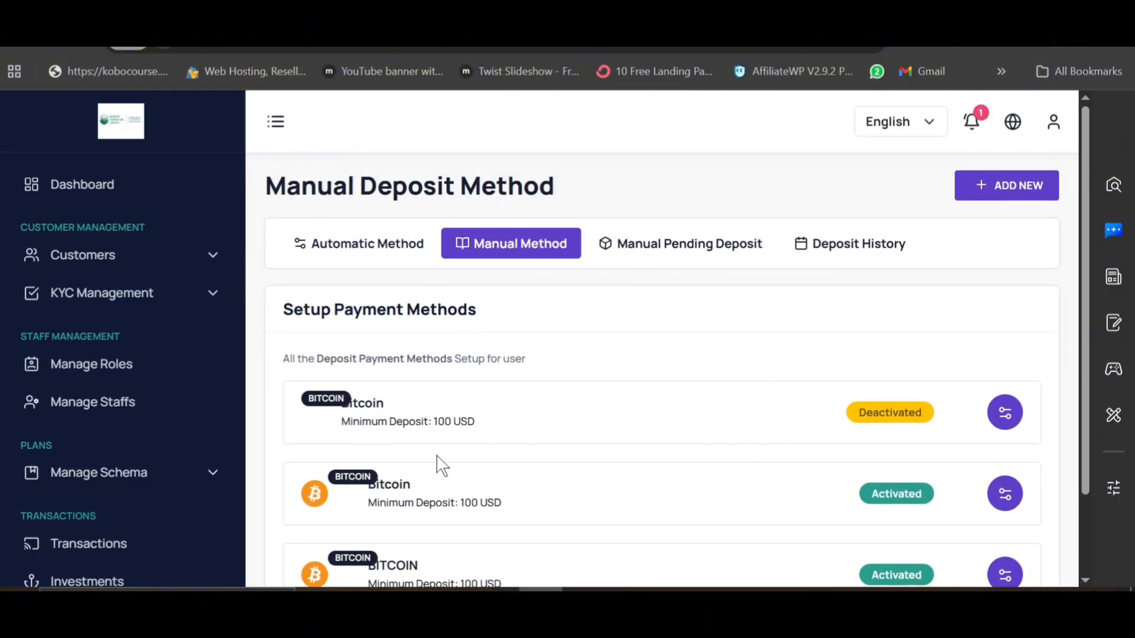
pyautogui.scroll(-2, 442, 466)
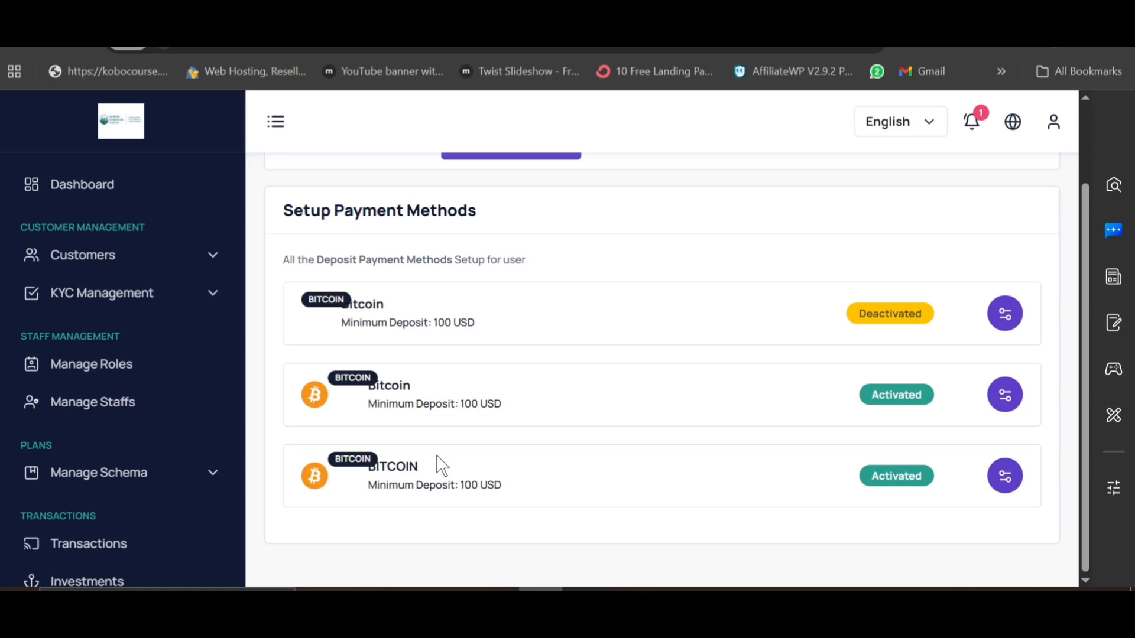
pyautogui.scroll(-8, 144, 378)
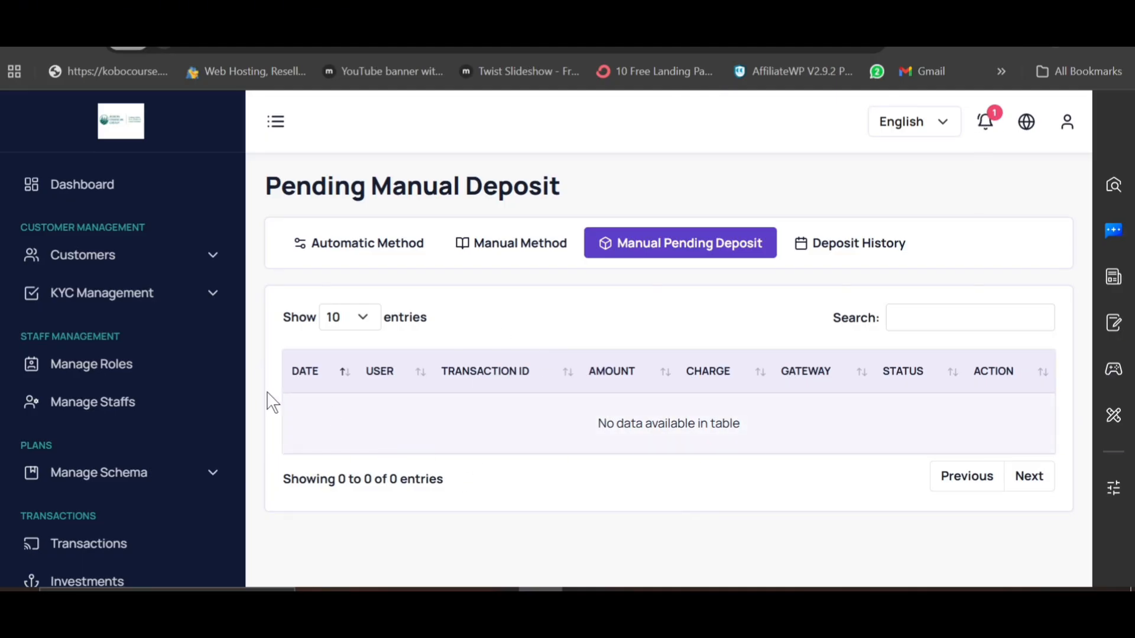
pyautogui.scroll(-6, 142, 501)
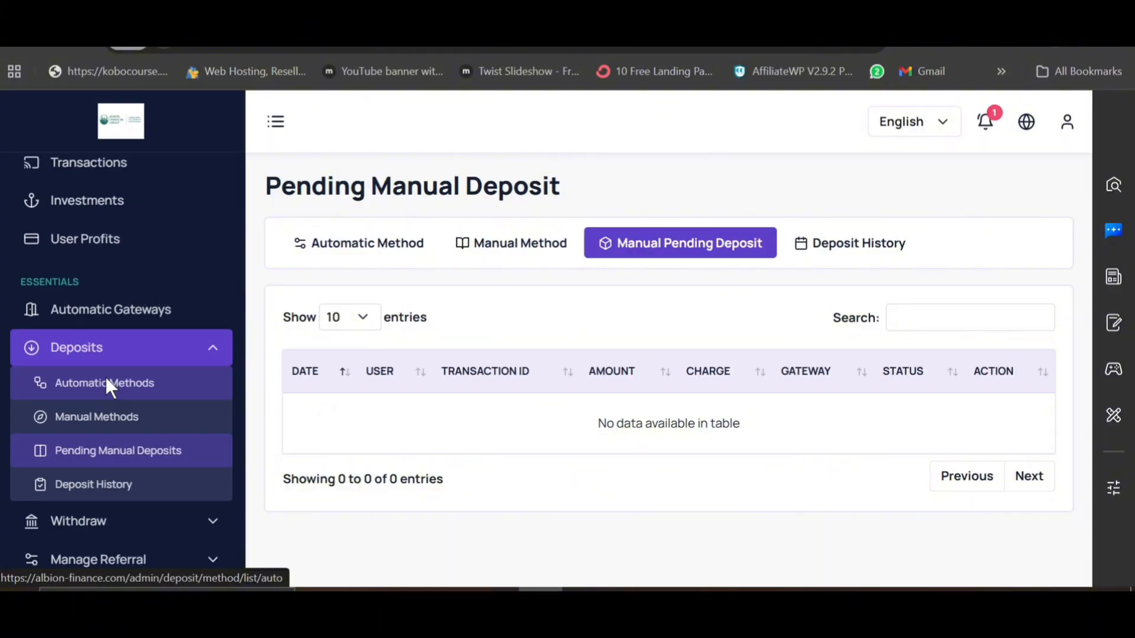
pyautogui.click(107, 381)
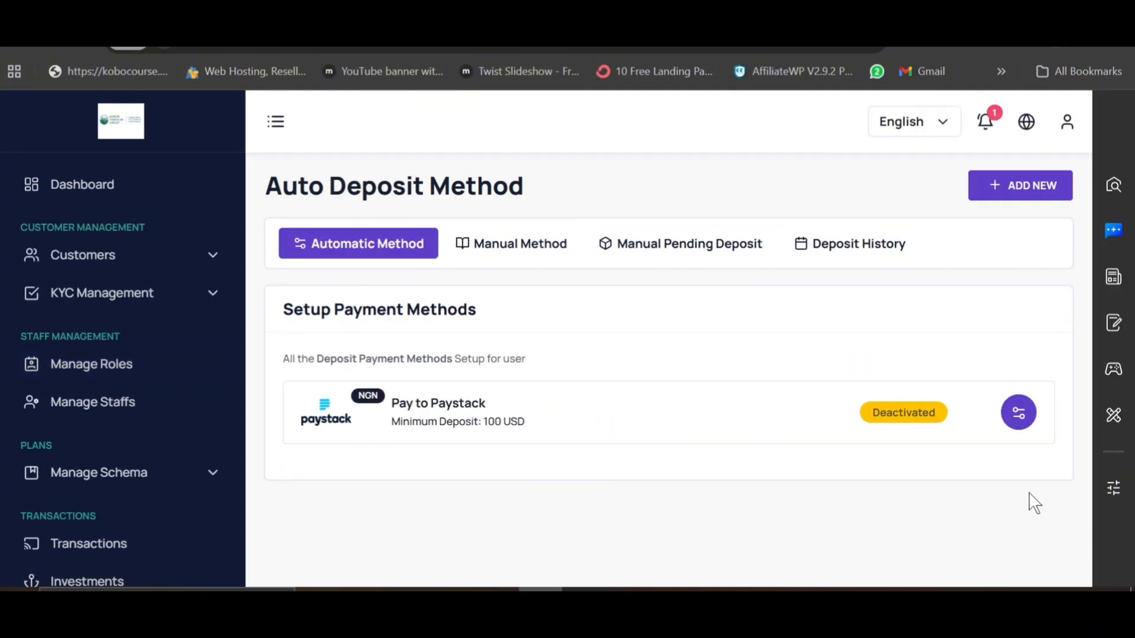
pyautogui.click(1012, 417)
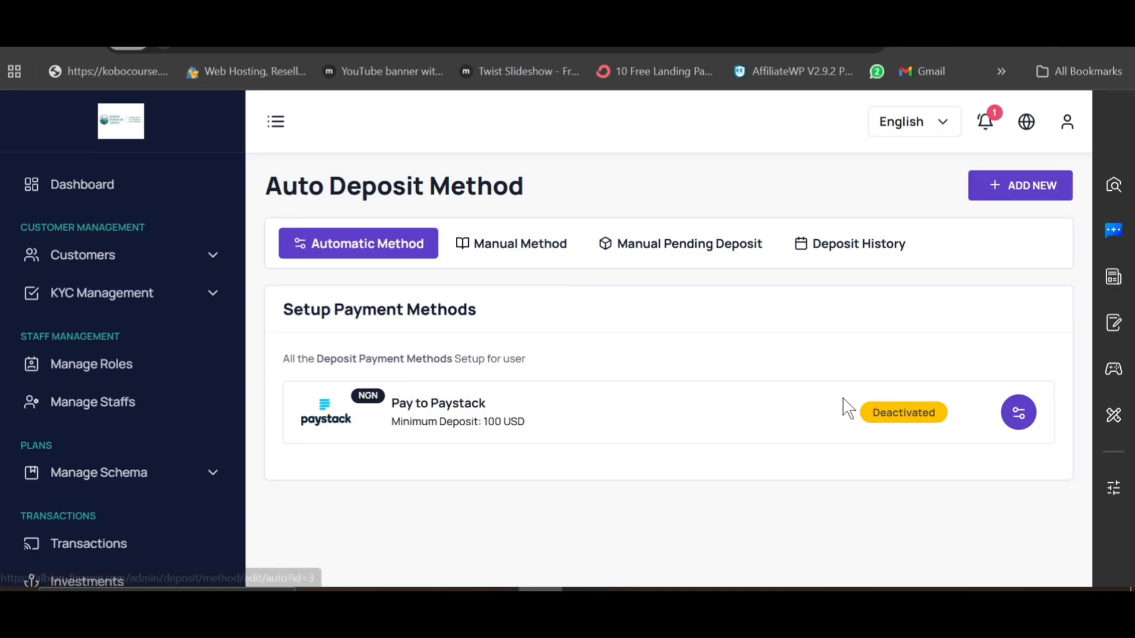
pyautogui.scroll(-5, 591, 518)
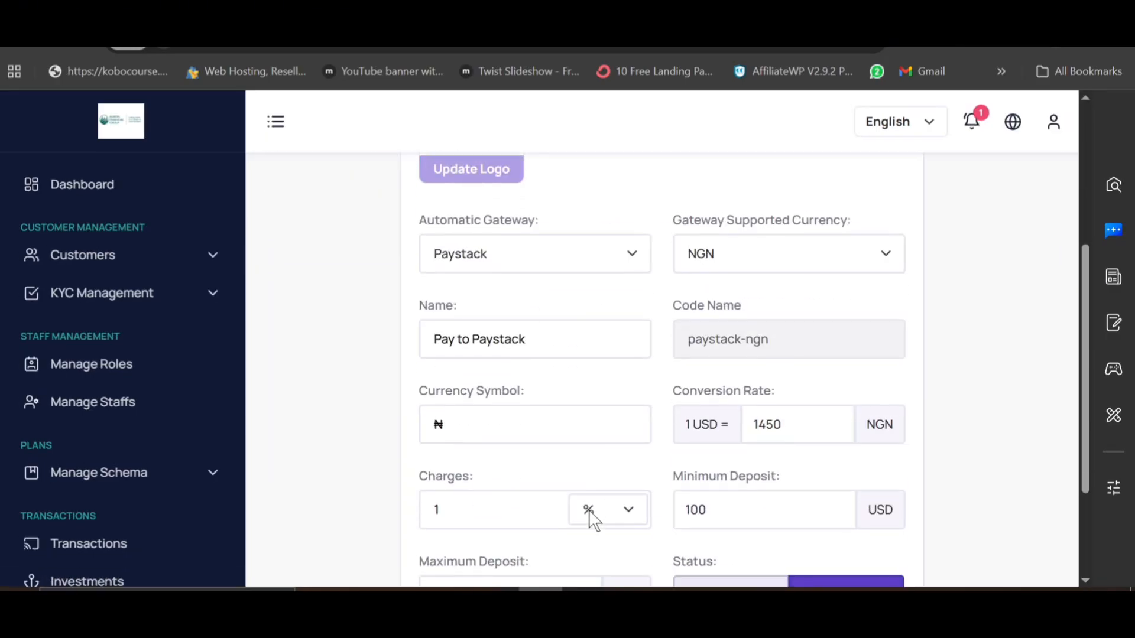
pyautogui.scroll(5, 591, 517)
pyautogui.scroll(-1, 147, 502)
pyautogui.scroll(-6, 147, 502)
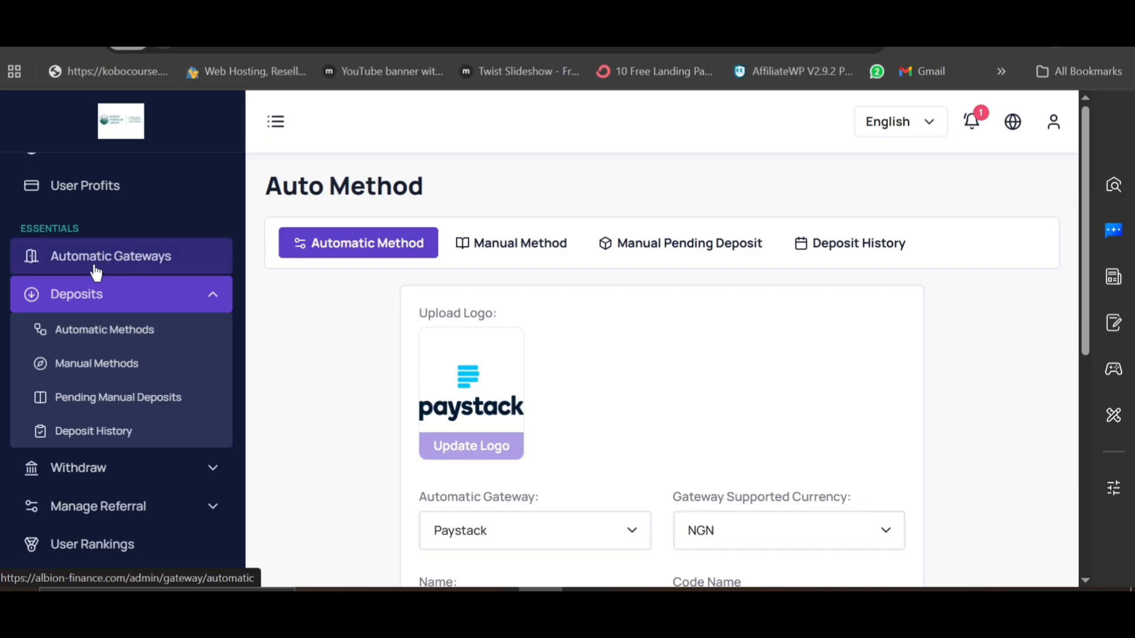
# Step: Open the Automatic Gateways list and scroll through the activated gateways
pyautogui.click(126, 266)
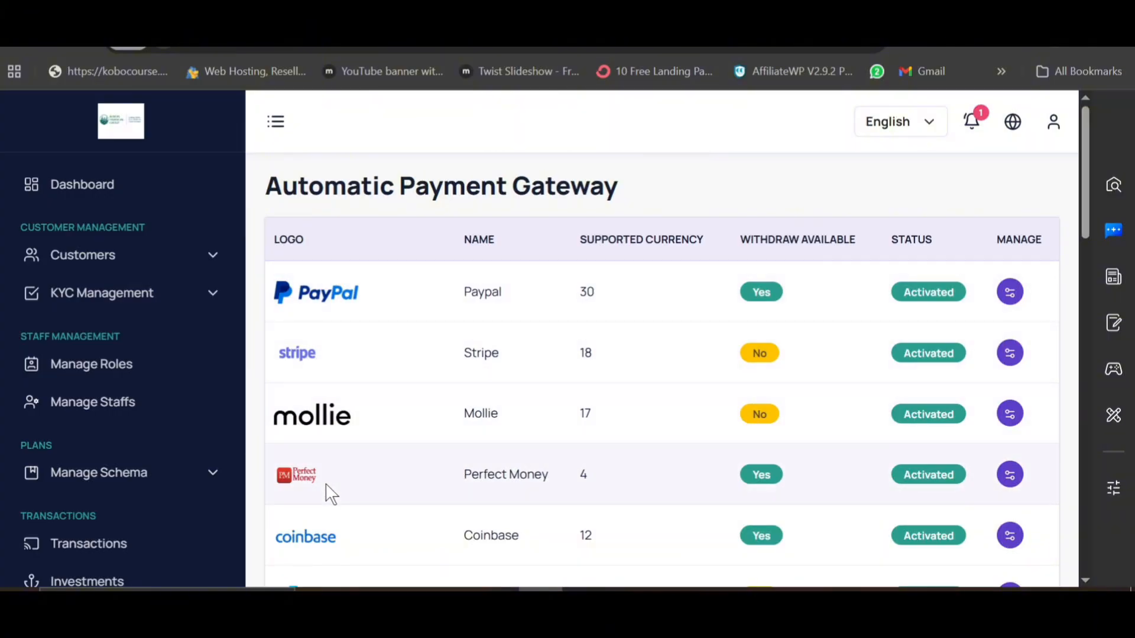
pyautogui.scroll(-3, 324, 494)
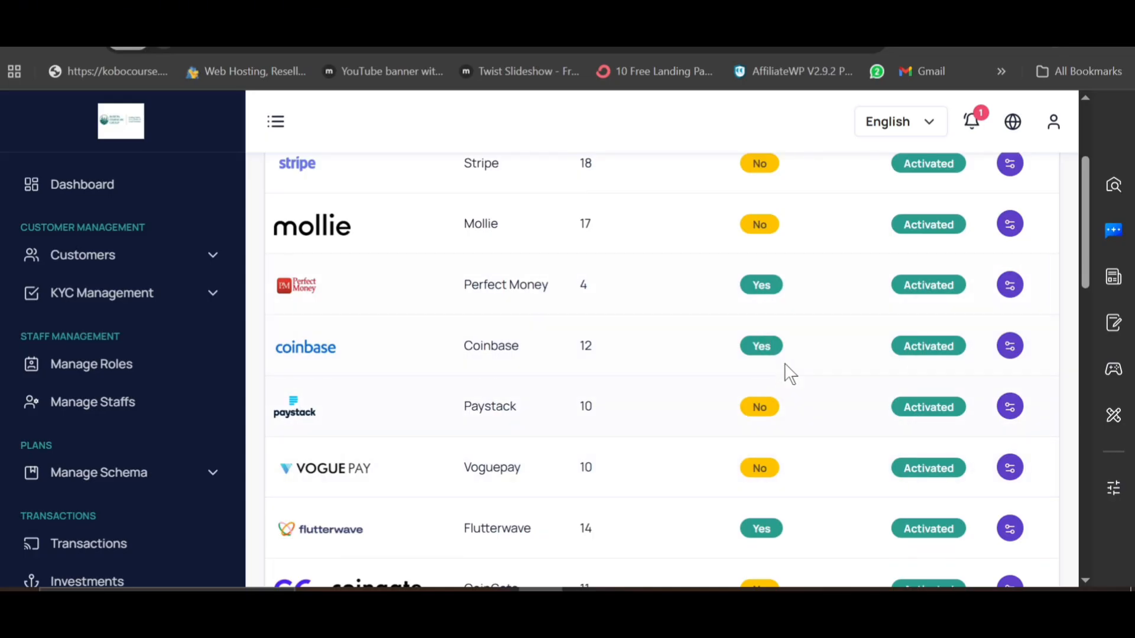
pyautogui.scroll(3, 765, 356)
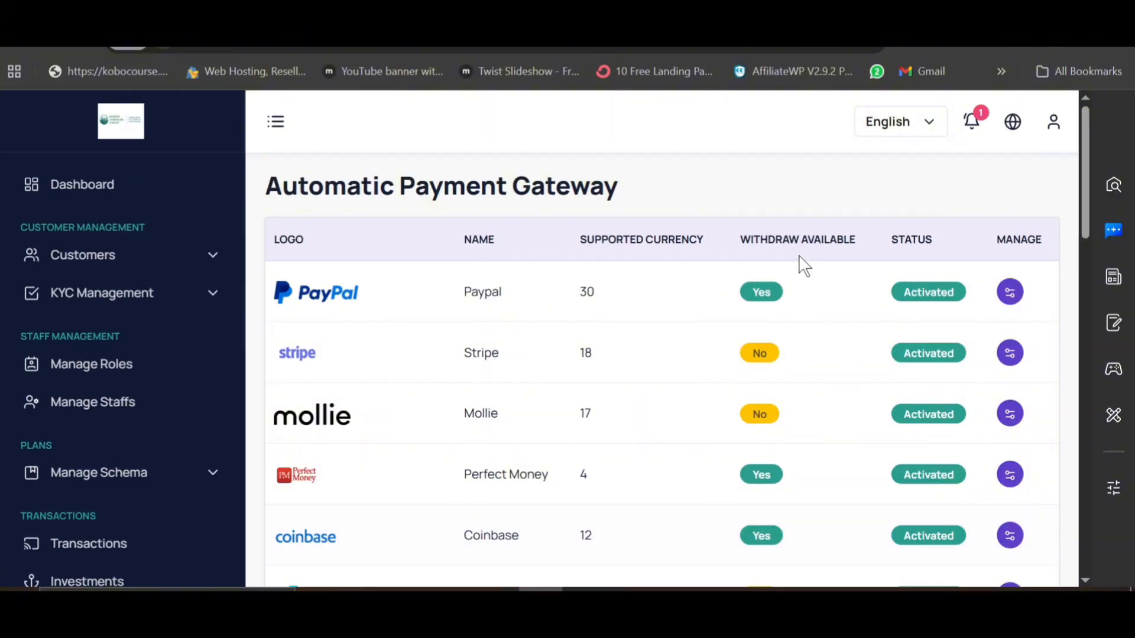
pyautogui.scroll(-3, 771, 455)
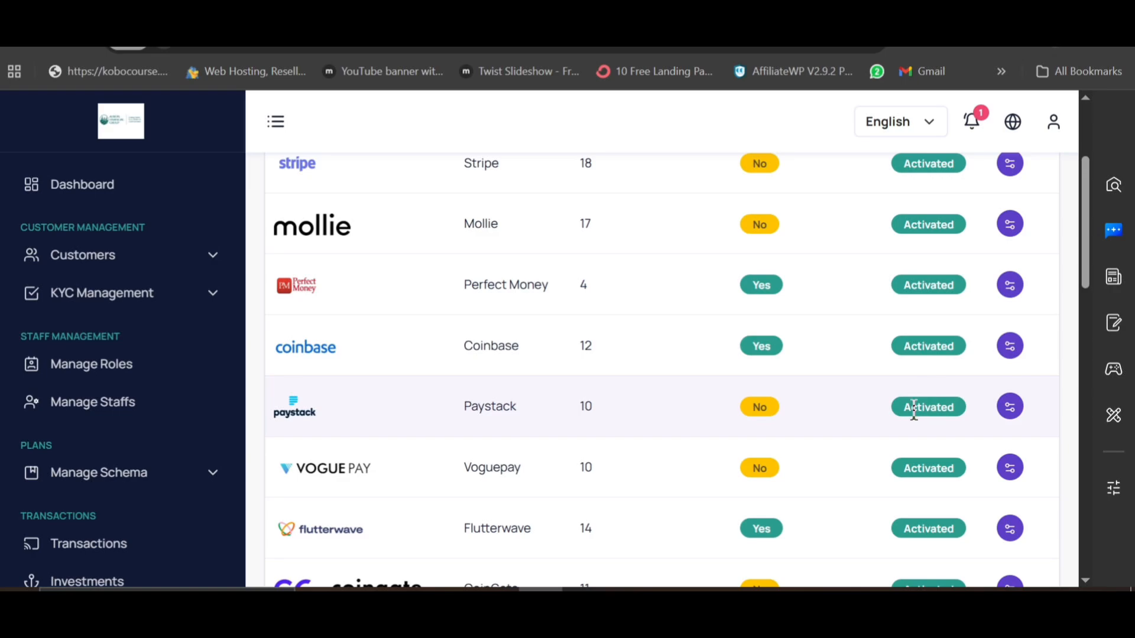
# Step: Inspect the Paystack gateway's credentials and close the modal without changes
pyautogui.click(1012, 407)
pyautogui.scroll(-3, 661, 390)
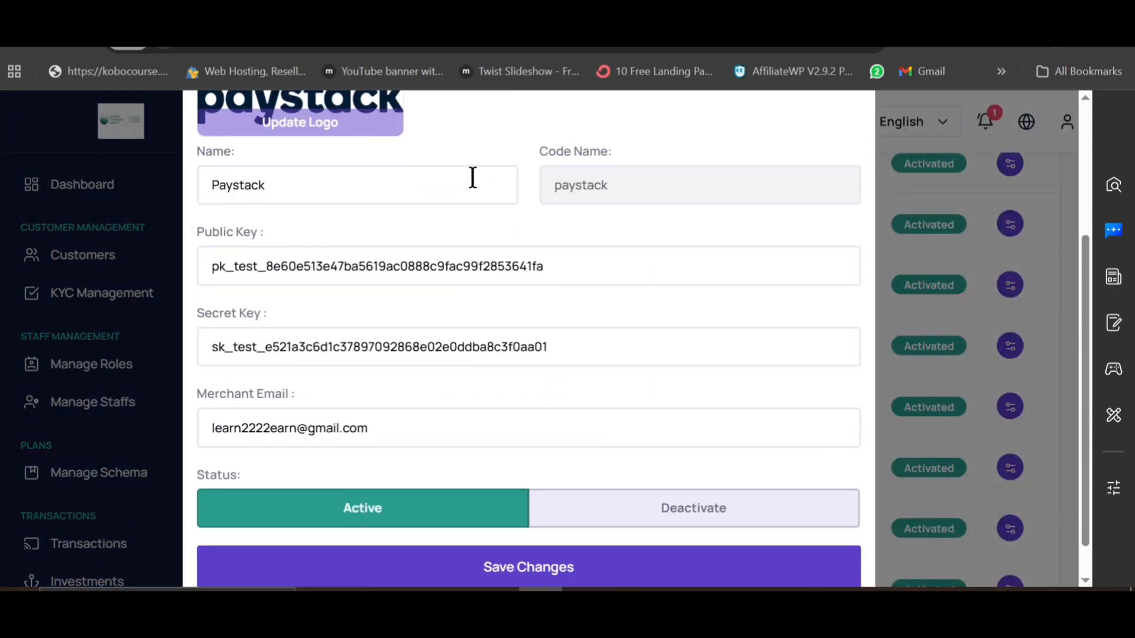
pyautogui.scroll(1, 276, 232)
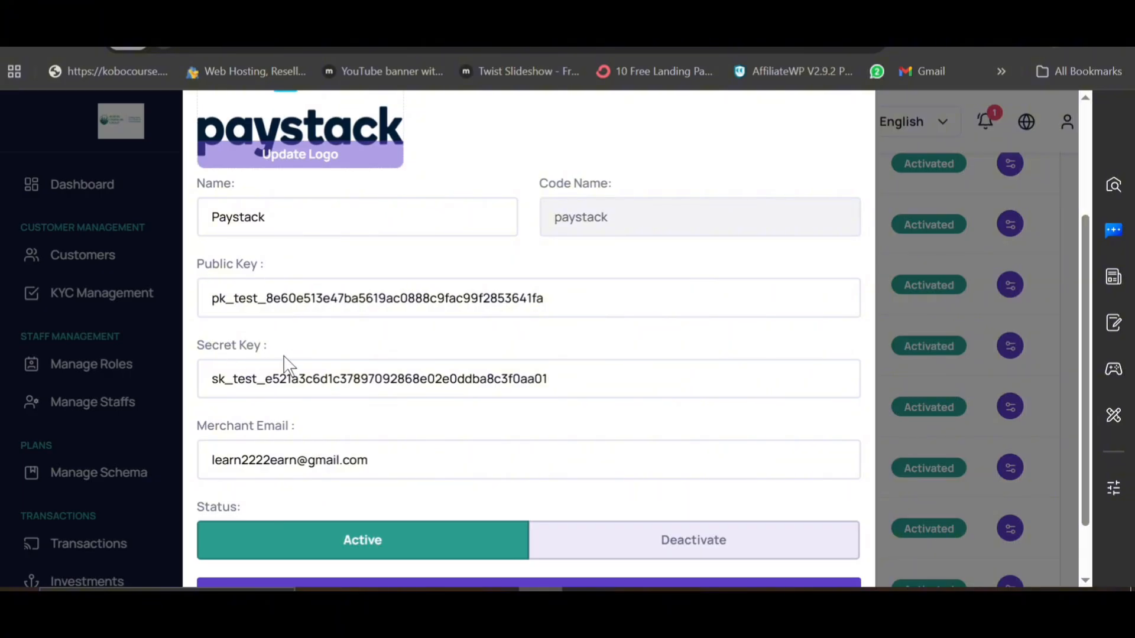
pyautogui.scroll(-1, 285, 366)
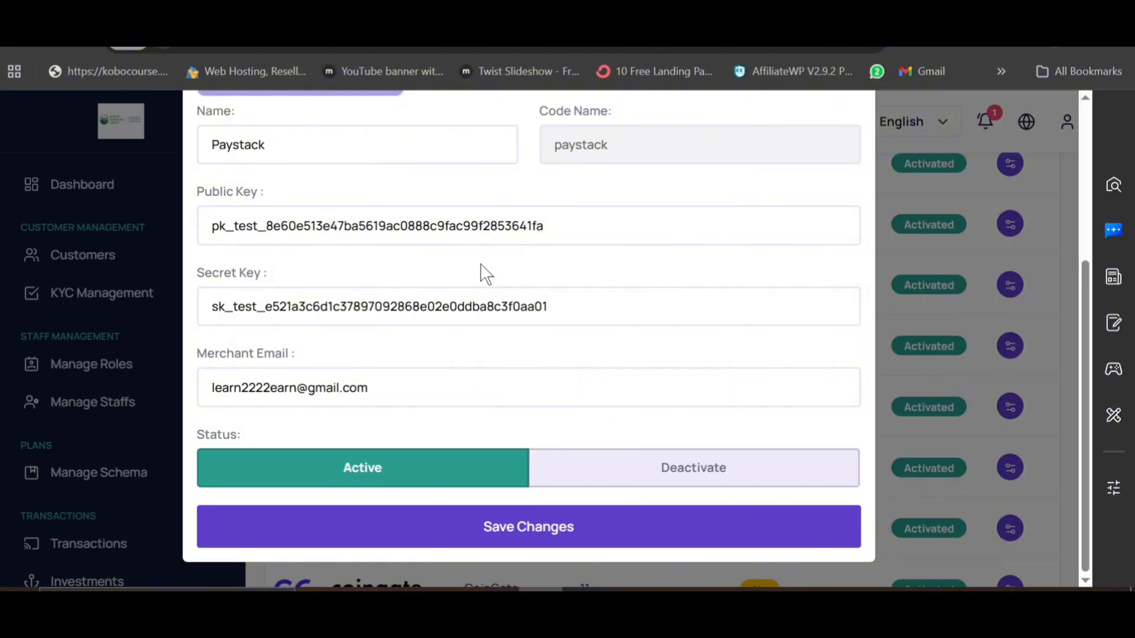
pyautogui.scroll(5, 572, 227)
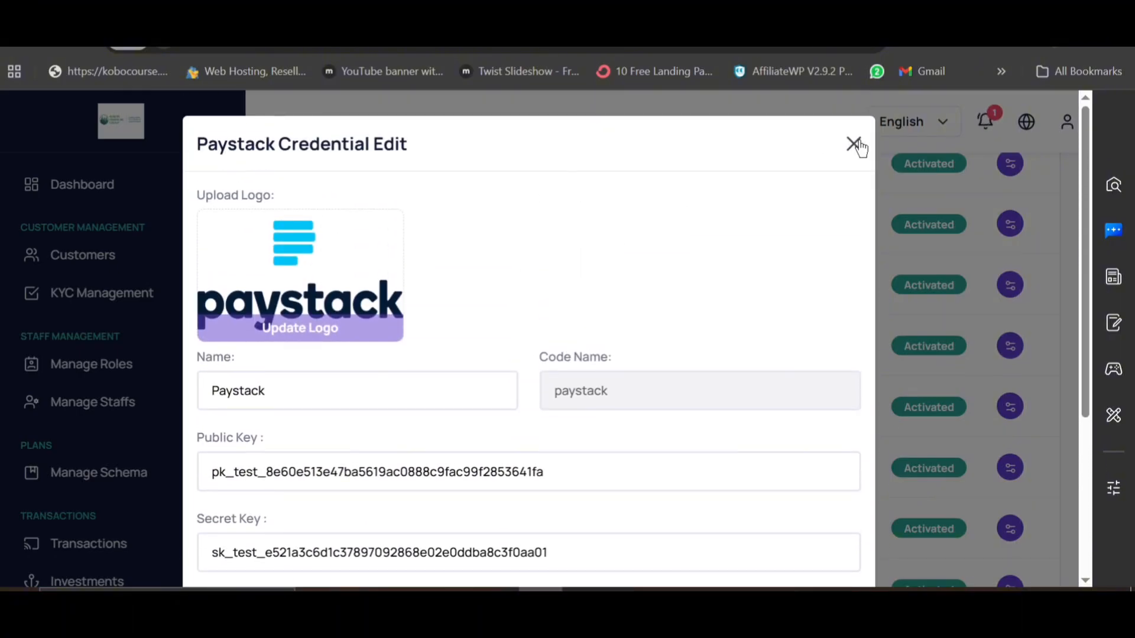
pyautogui.click(855, 146)
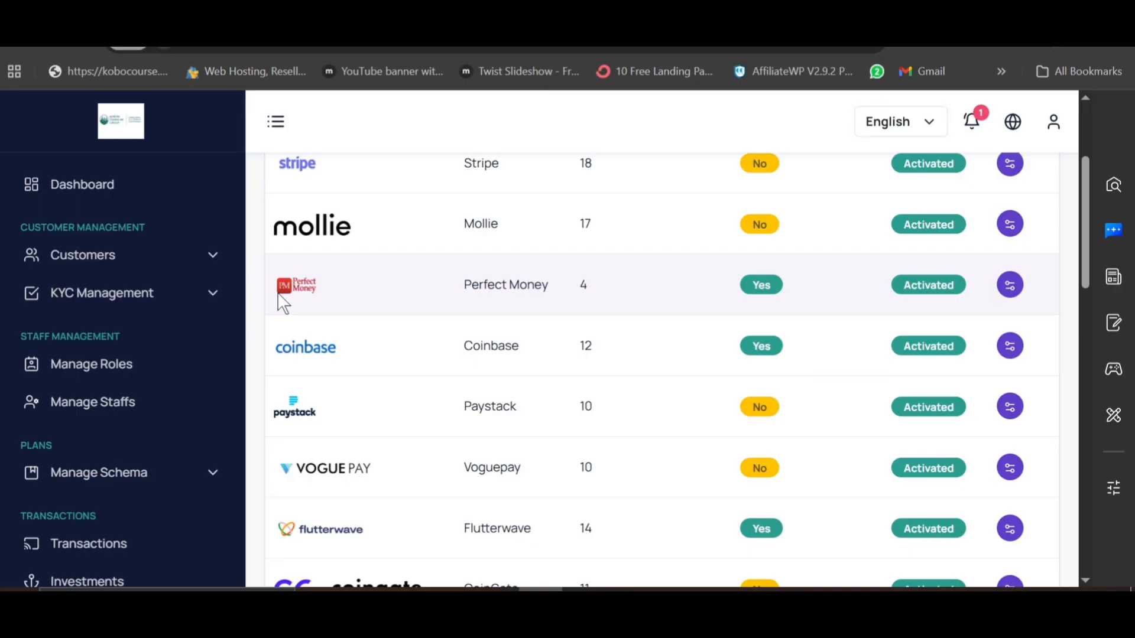
pyautogui.scroll(-7, 132, 423)
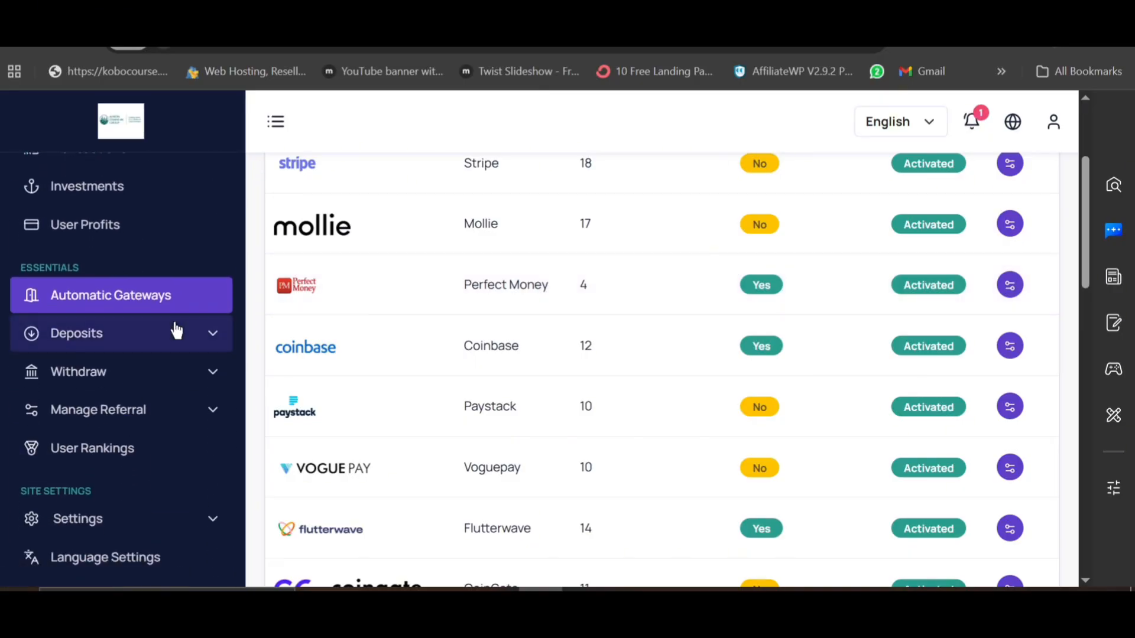
# Step: Start a new automatic deposit method with the Paystack gateway and NGN currency
pyautogui.click(177, 334)
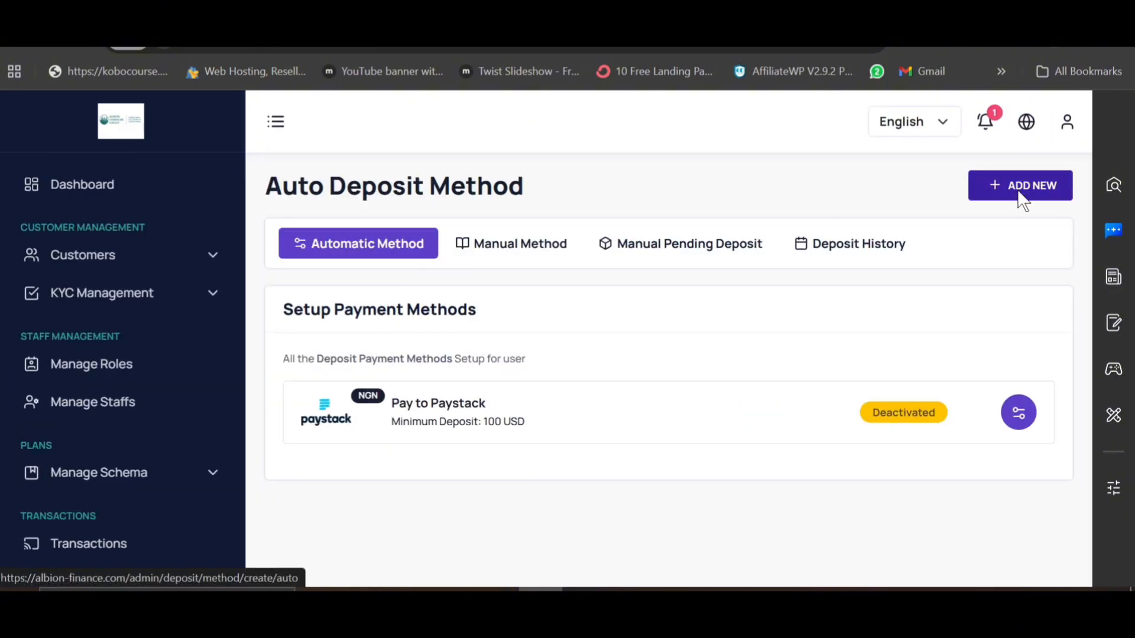
pyautogui.click(1023, 201)
pyautogui.scroll(-4, 793, 296)
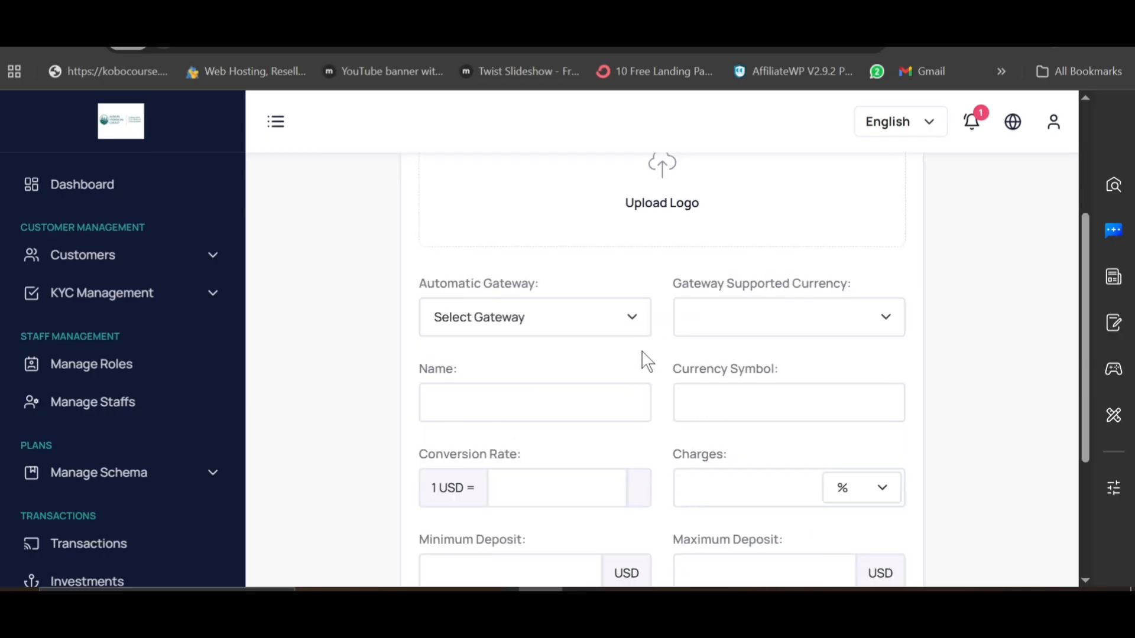
pyautogui.click(547, 315)
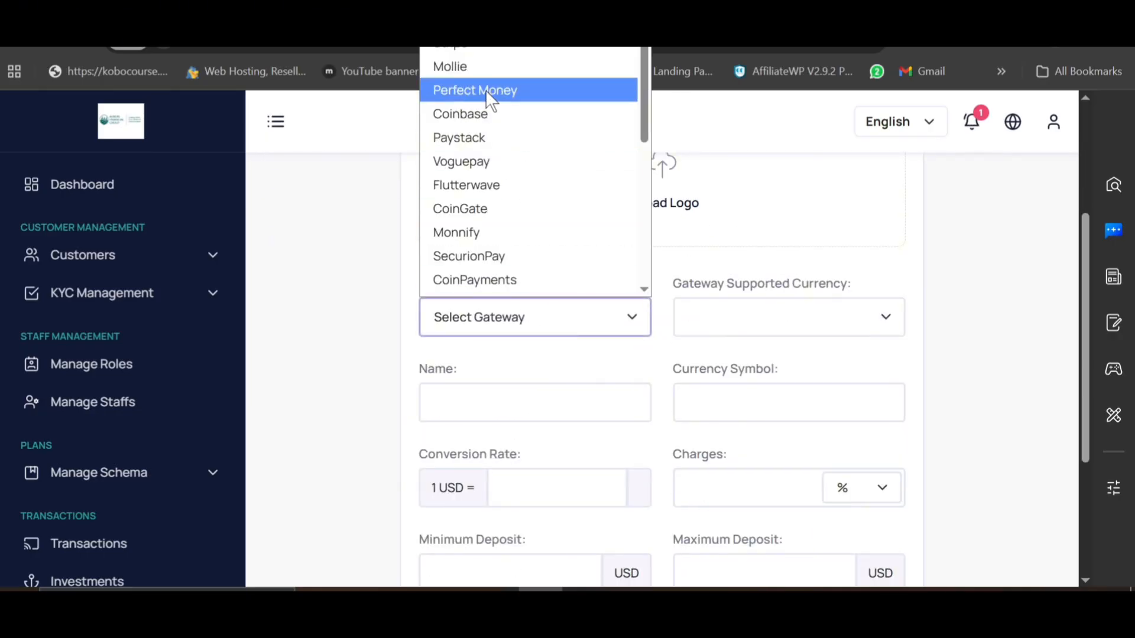
pyautogui.click(485, 137)
pyautogui.click(742, 315)
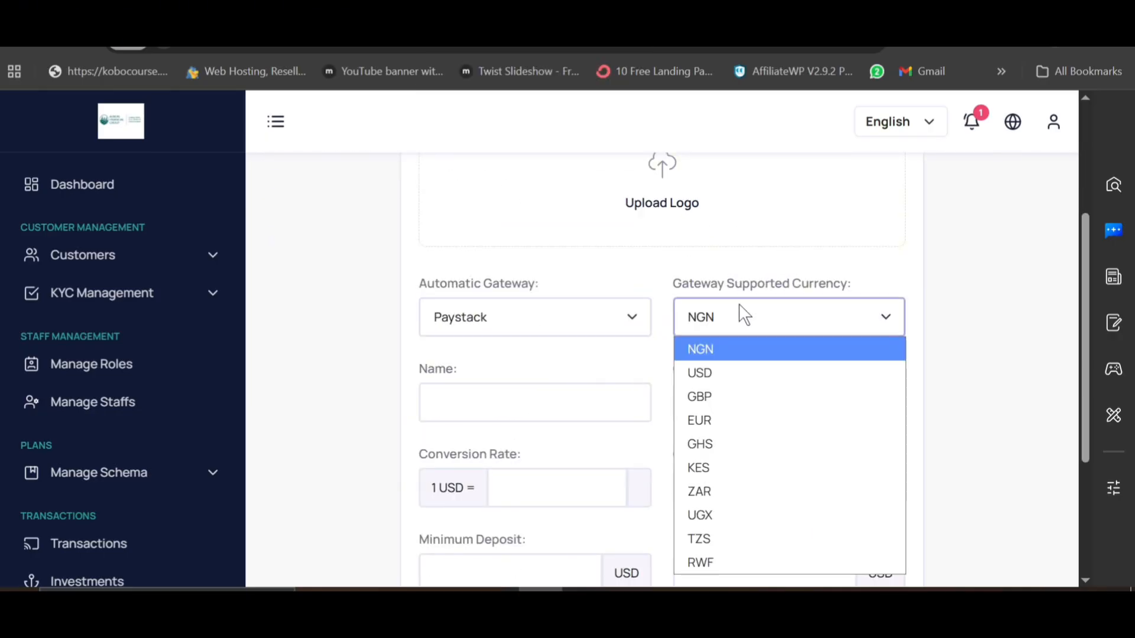
pyautogui.click(728, 309)
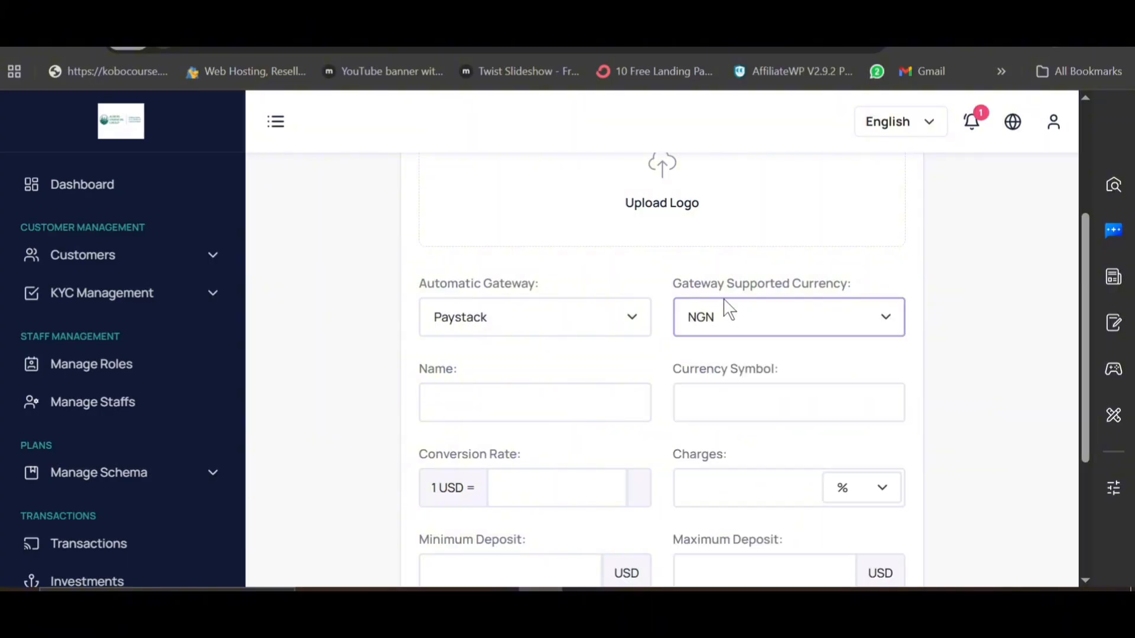
# Step: Try the Monnify and CoinGate gateways to compare their supported currencies
pyautogui.click(606, 302)
pyautogui.scroll(-1, 532, 236)
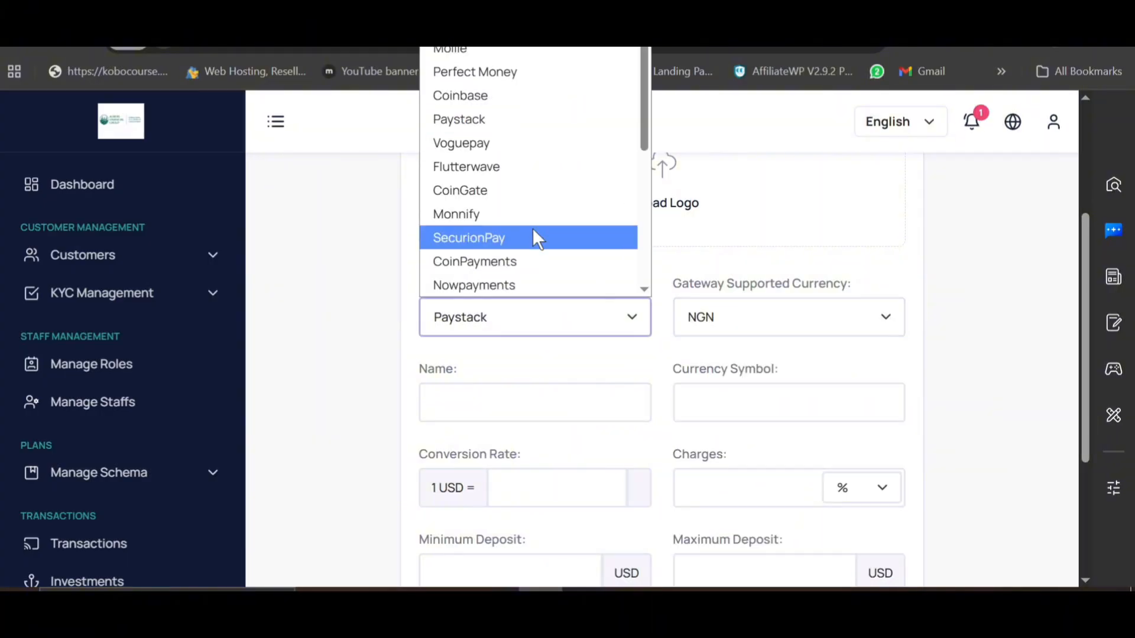
pyautogui.click(485, 218)
pyautogui.click(809, 318)
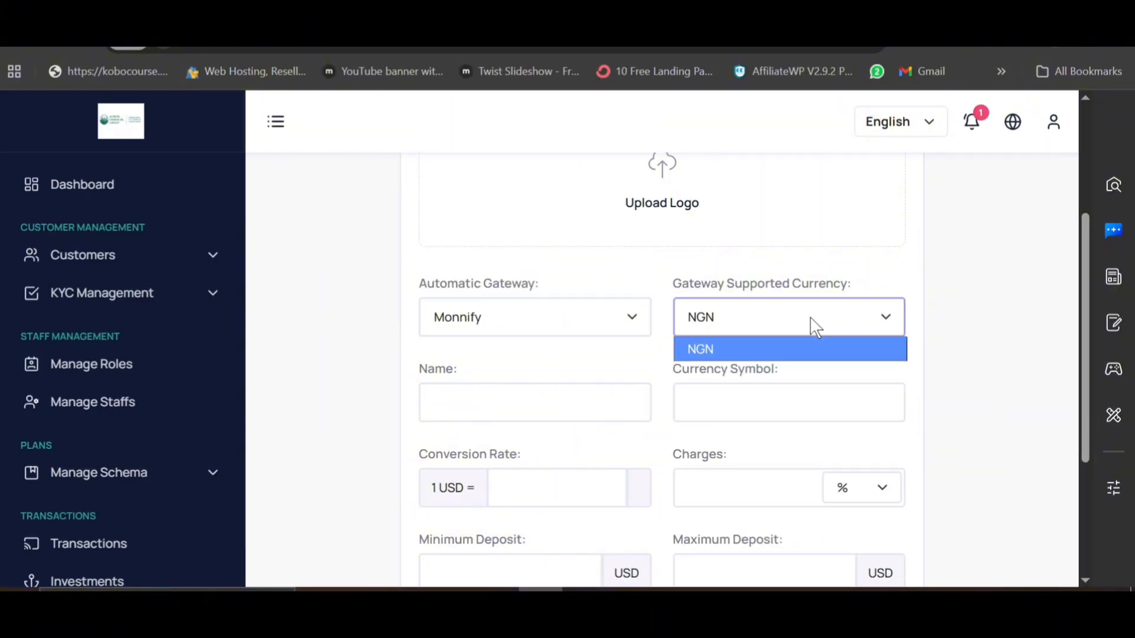
pyautogui.click(803, 349)
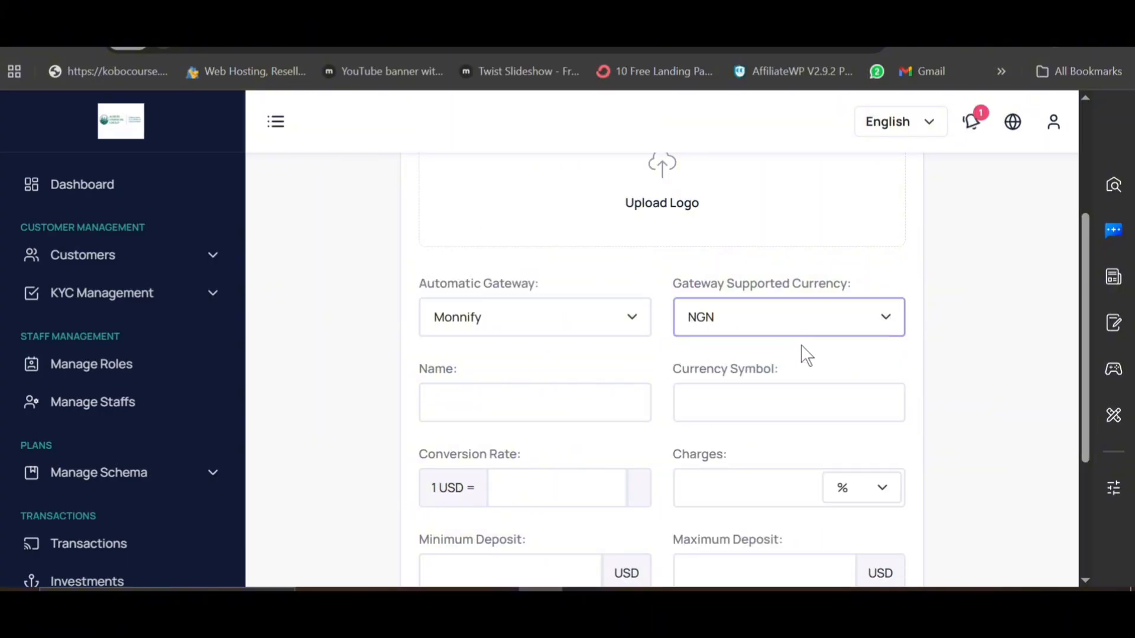
pyautogui.click(583, 319)
pyautogui.scroll(-1, 482, 223)
pyautogui.click(473, 200)
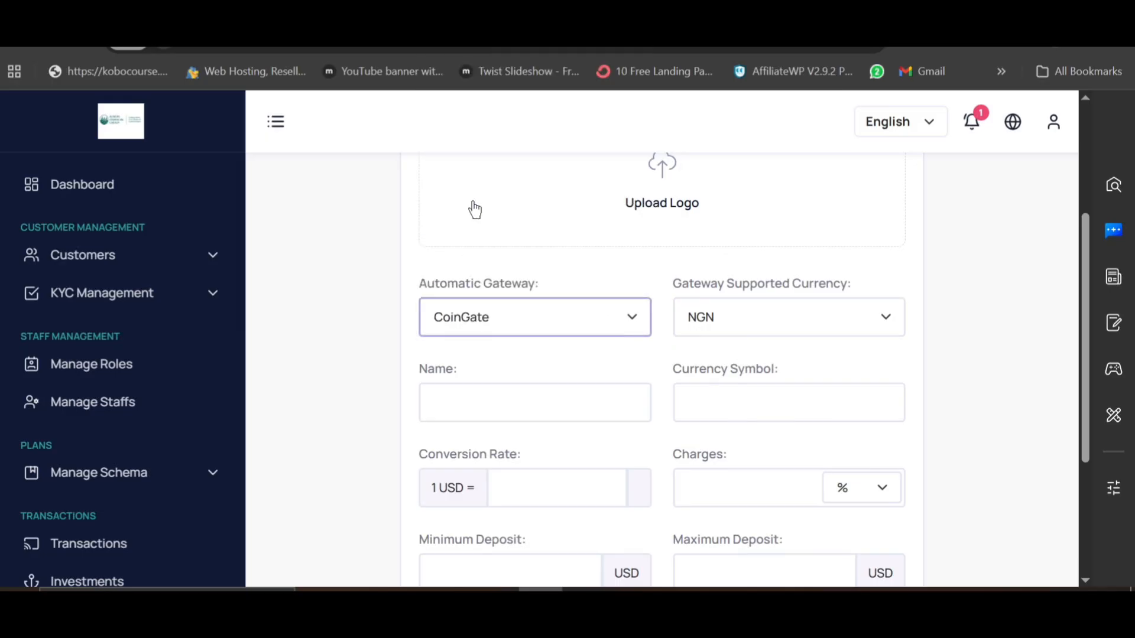
pyautogui.click(747, 322)
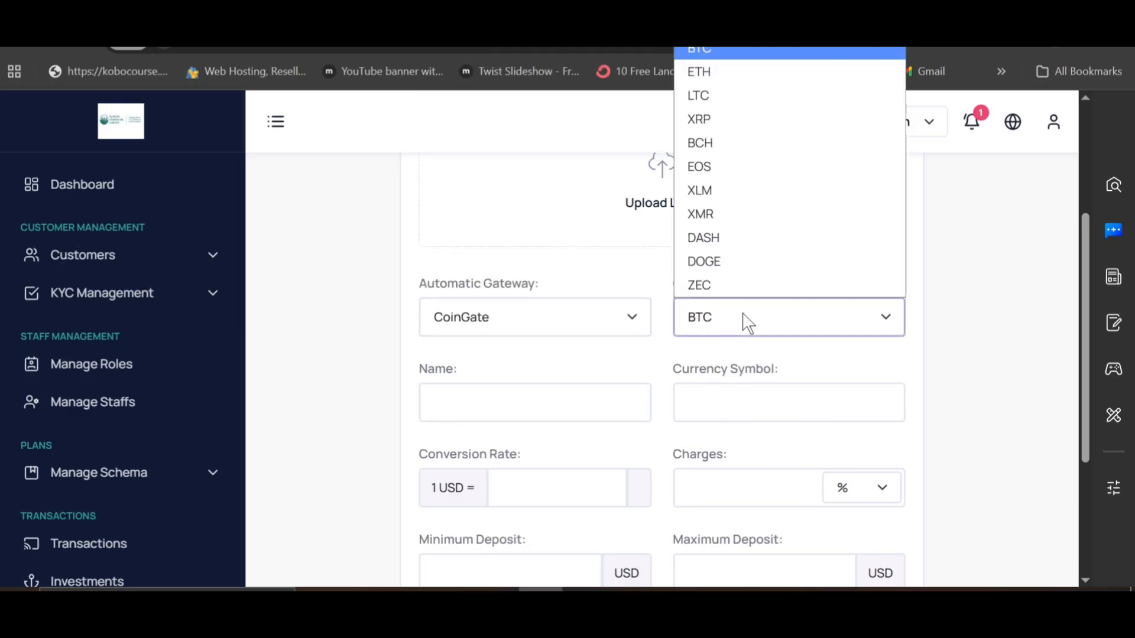
# Step: Return to the Paystack gateway with NGN as its supported currency
pyautogui.click(615, 318)
pyautogui.press('Escape')
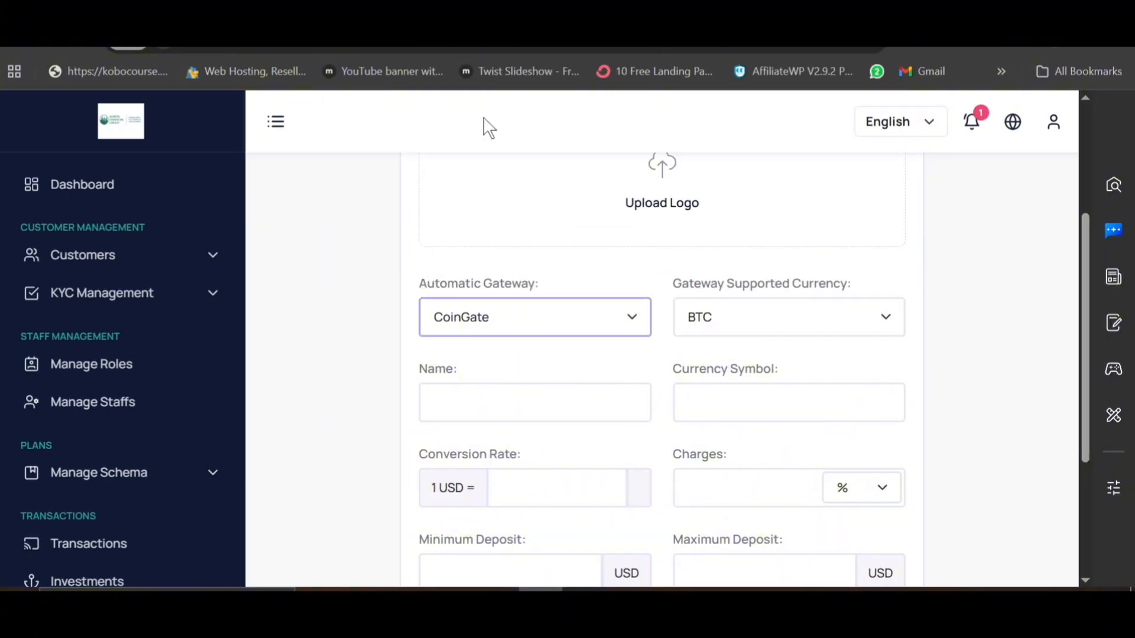
pyautogui.click(770, 314)
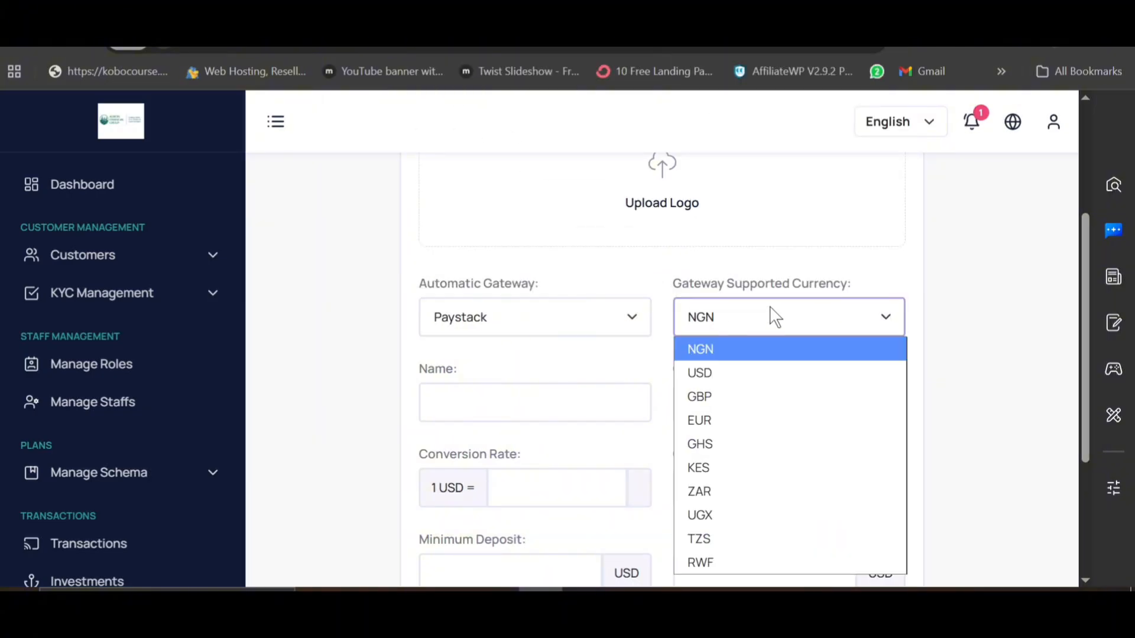
pyautogui.click(733, 351)
pyautogui.scroll(-2, 511, 319)
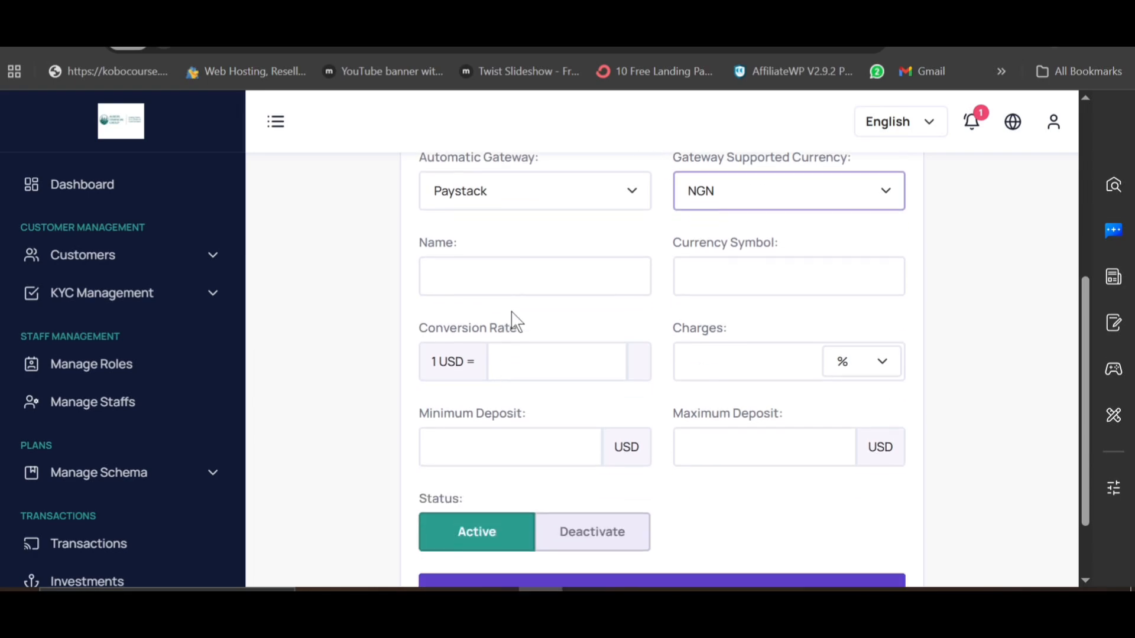
# Step: Name the method 'PAy with paystack', with currency symbol ฿ and conversion rate 1450
pyautogui.click(464, 281)
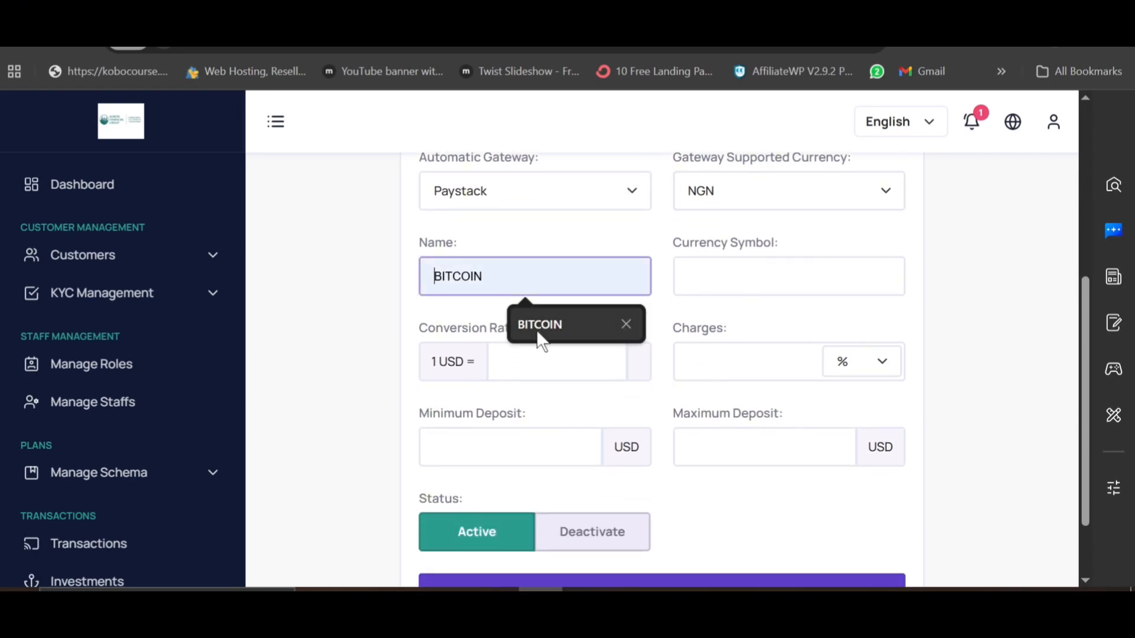
pyautogui.write('PAy')
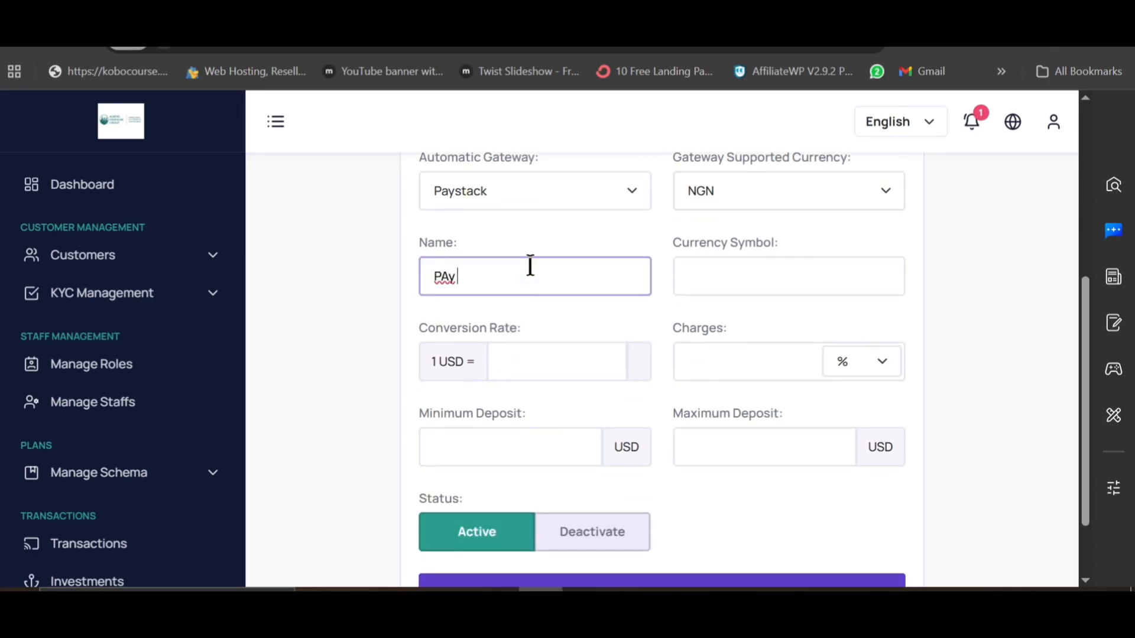
pyautogui.write(' with py')
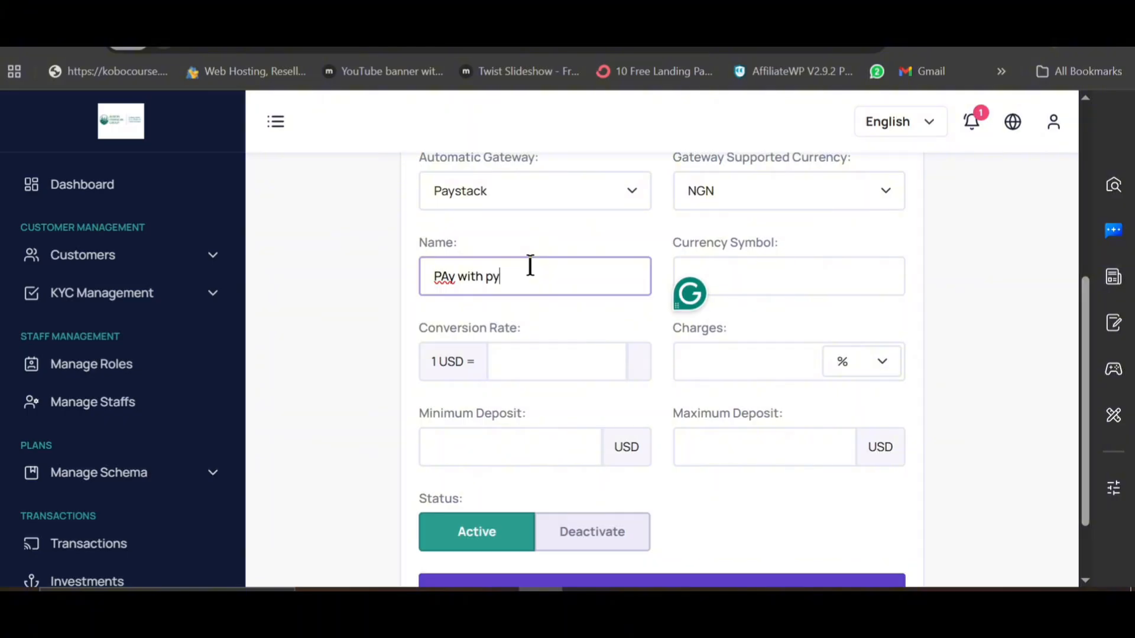
pyautogui.press('BackSpace')
pyautogui.write('aystack')
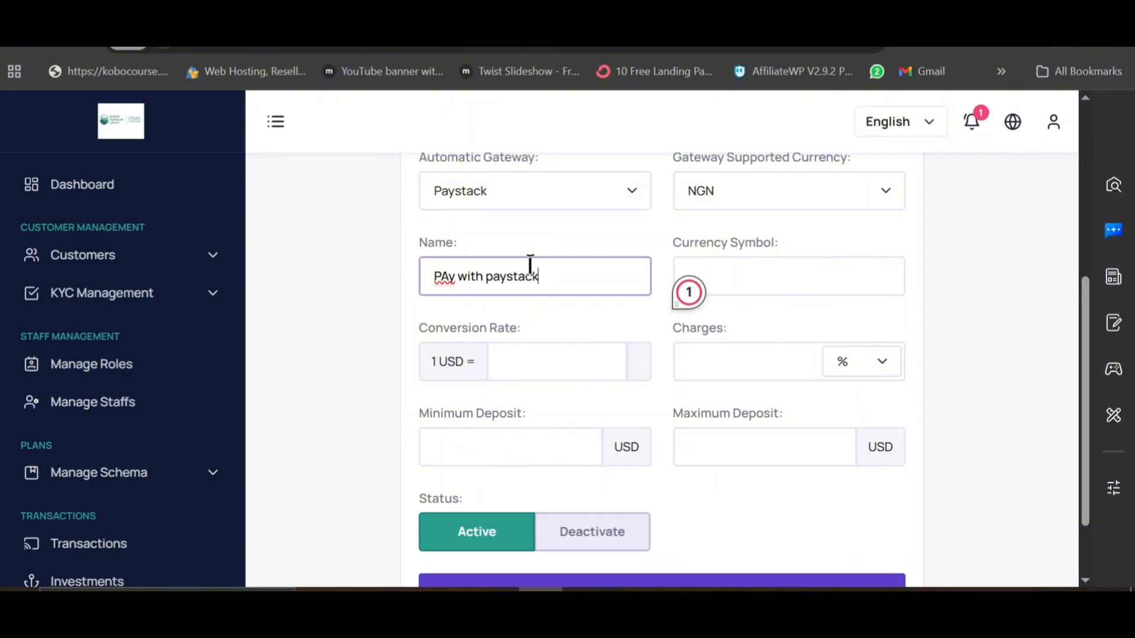
pyautogui.click(762, 275)
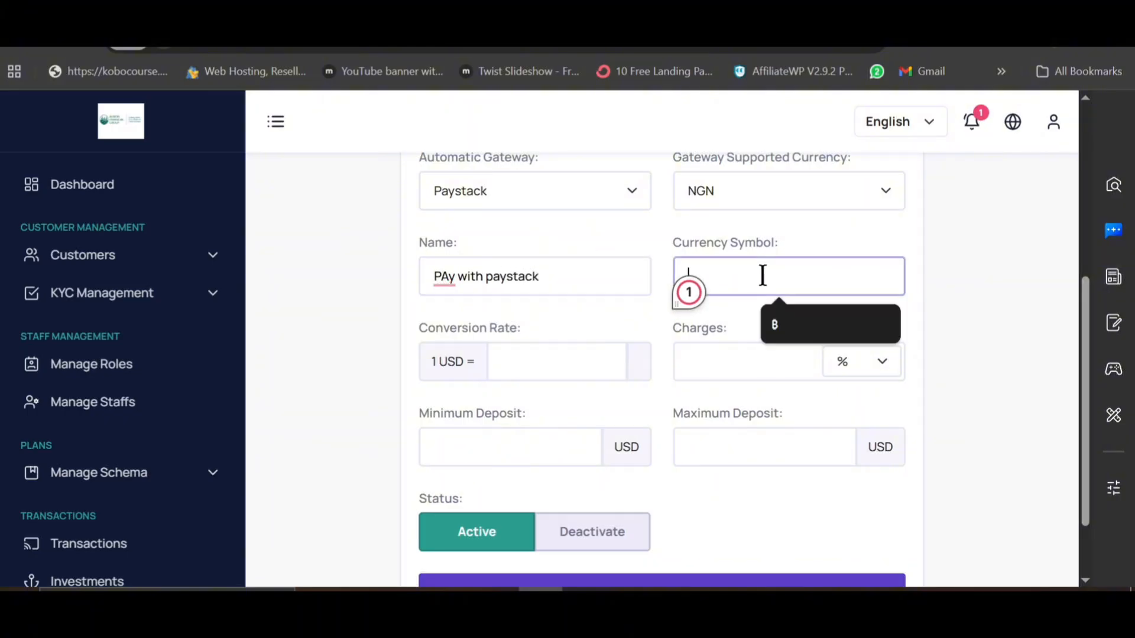
pyautogui.click(784, 320)
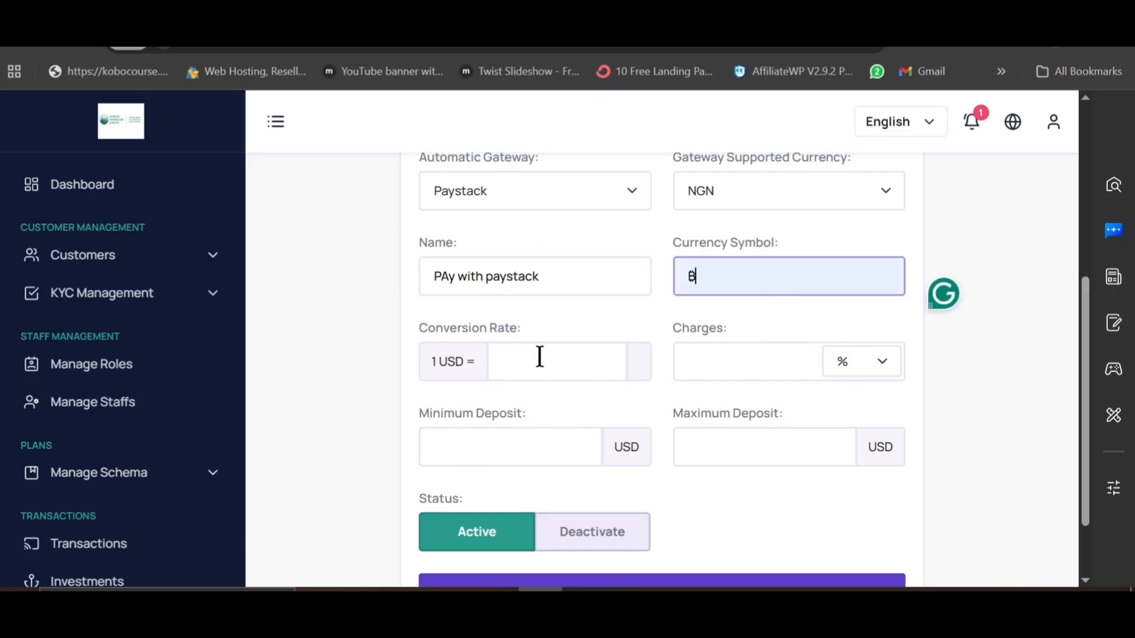
pyautogui.click(512, 366)
pyautogui.write('1')
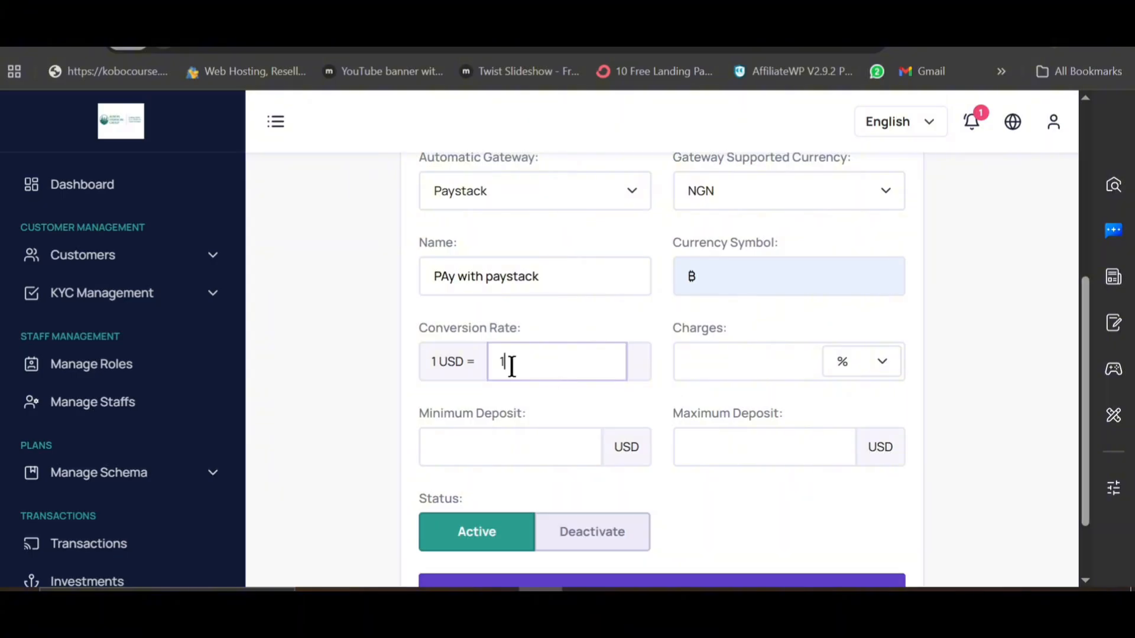
pyautogui.write('450')
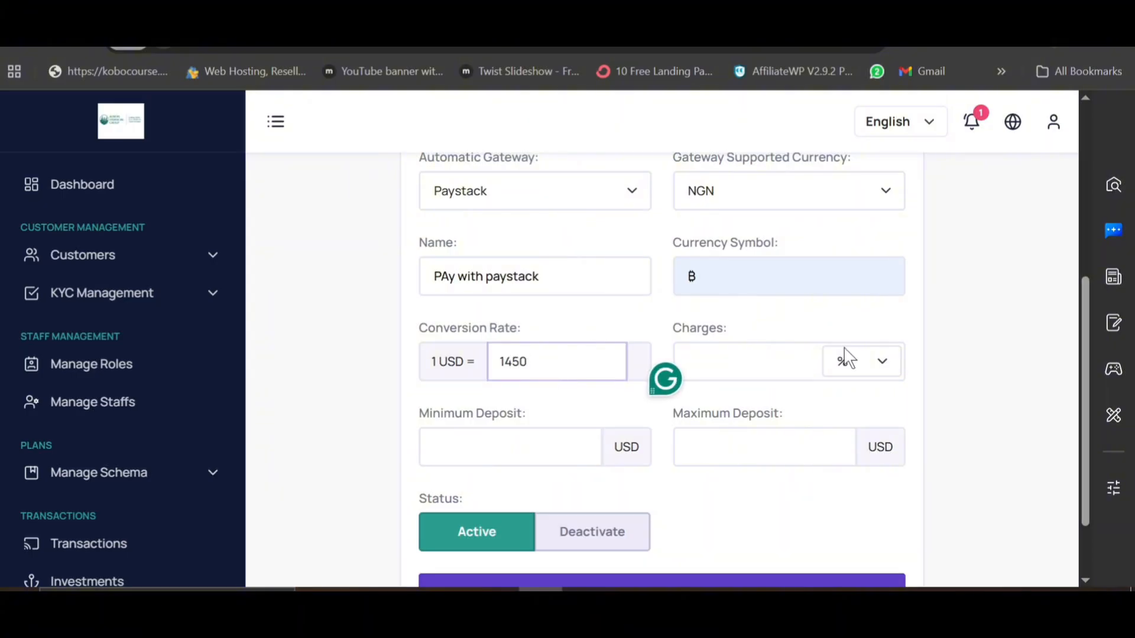
# Step: Set a 1% percentage charge and 100–1000 USD deposit limits, leaving the status Active
pyautogui.click(784, 358)
pyautogui.click(783, 410)
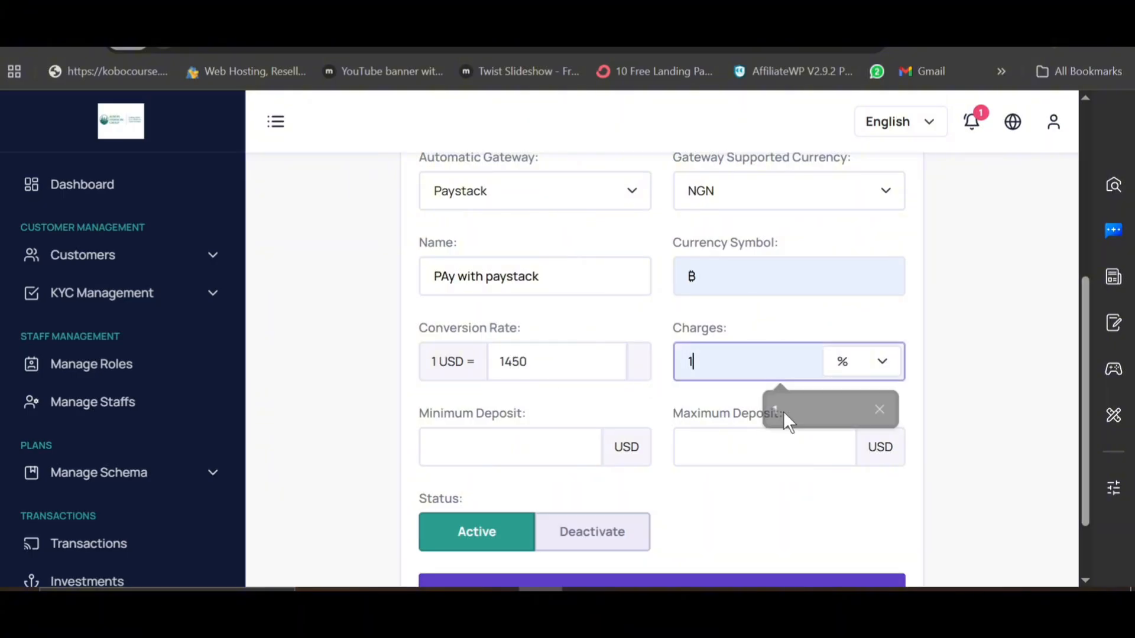
pyautogui.click(873, 370)
pyautogui.click(874, 370)
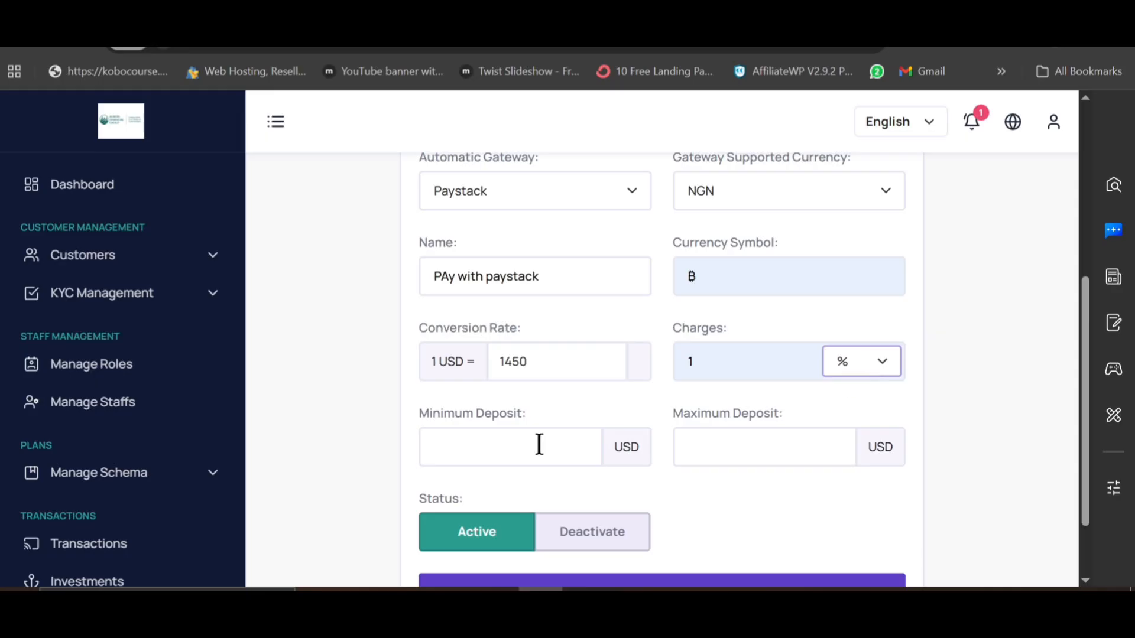
pyautogui.write('1000')
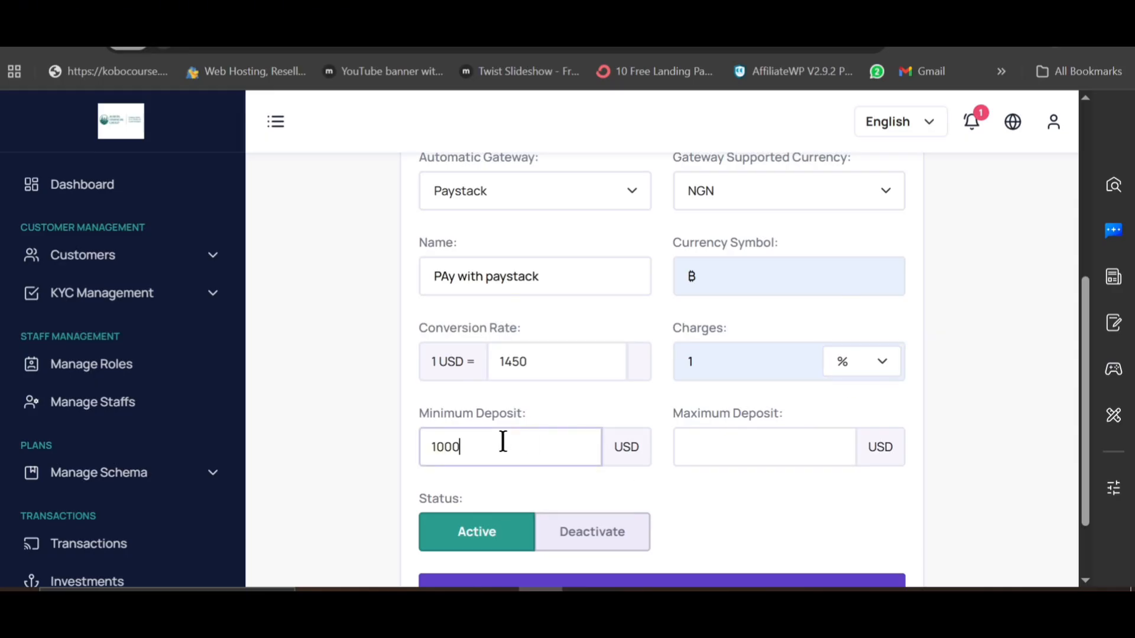
pyautogui.click(737, 435)
pyautogui.write('1000')
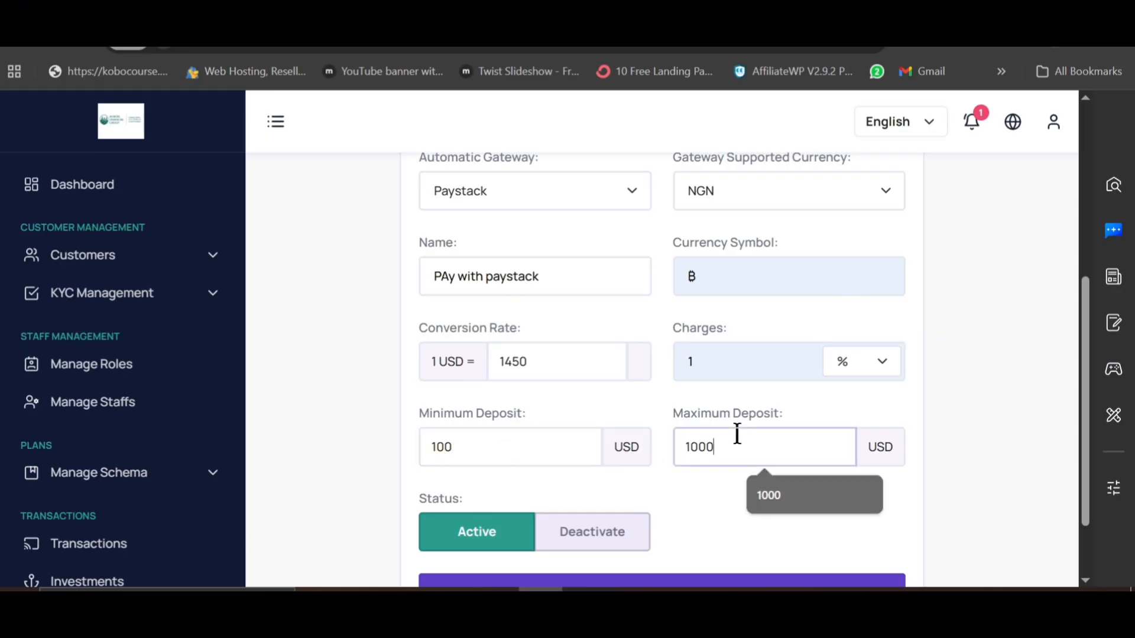
pyautogui.click(712, 494)
pyautogui.scroll(-2, 715, 484)
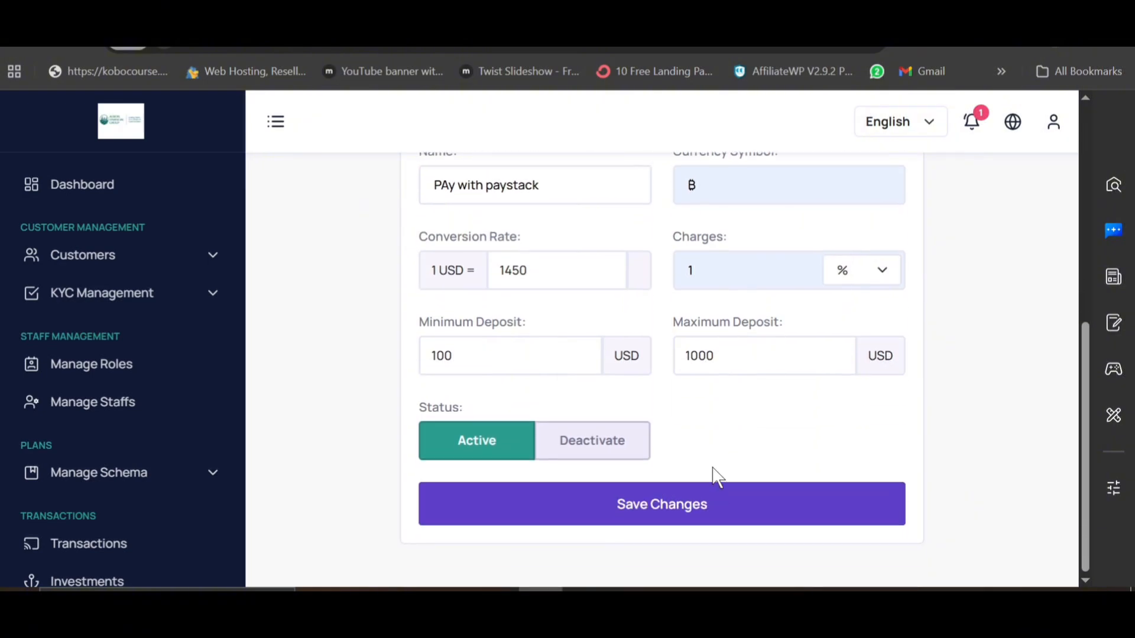
# Step: Save the Paystack method, check it is listed as Activated, then expand Referral Management
pyautogui.click(653, 515)
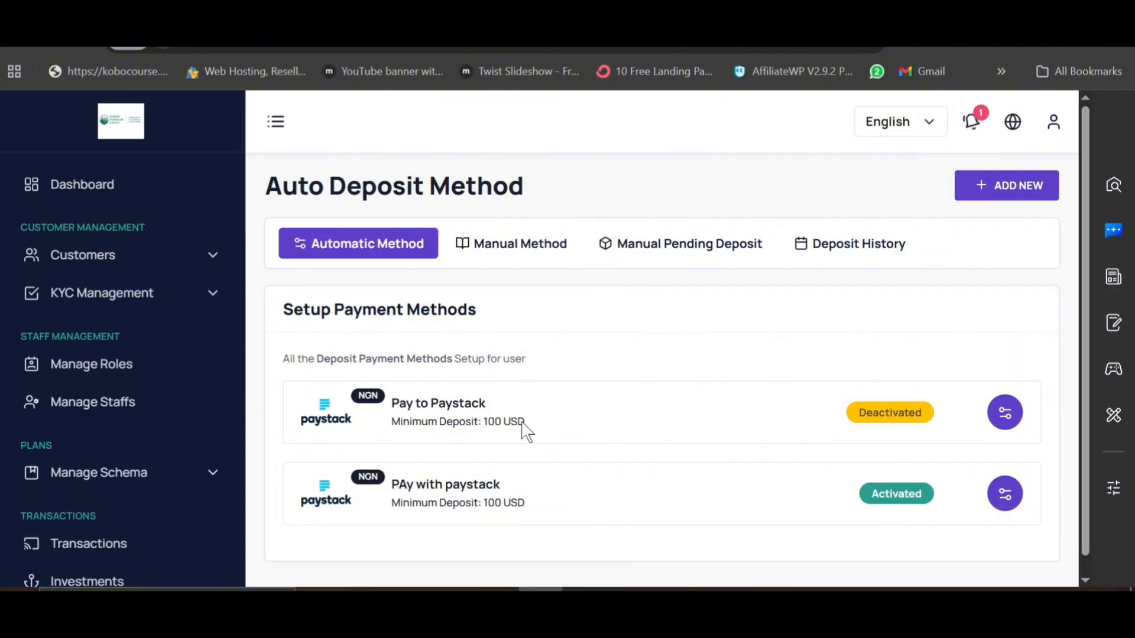
pyautogui.scroll(-1, 528, 444)
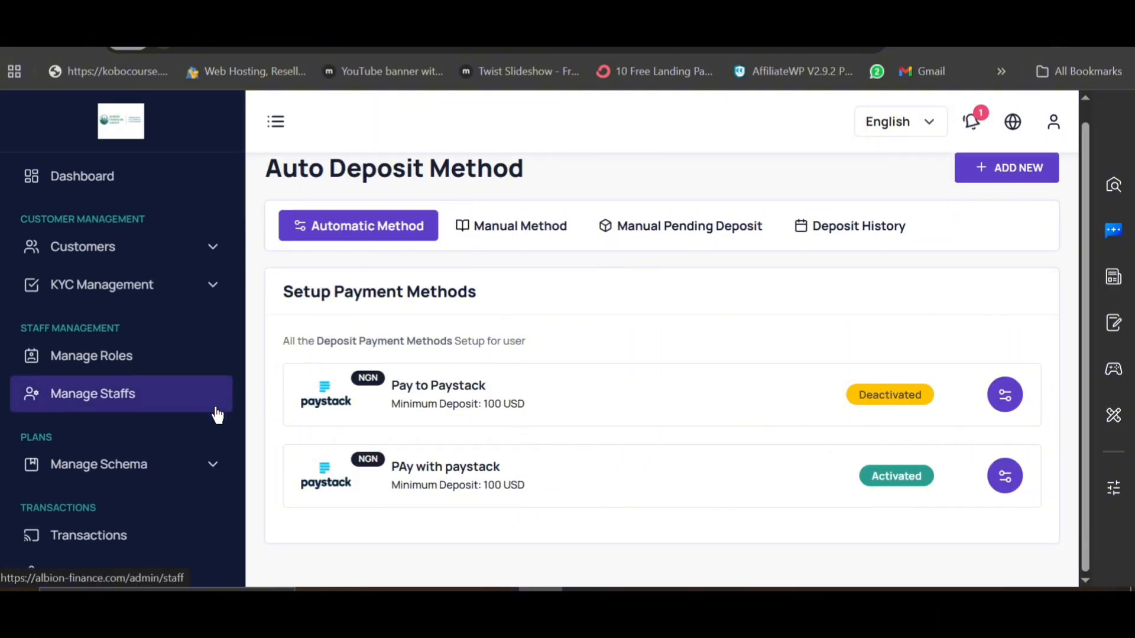
pyautogui.scroll(-5, 218, 413)
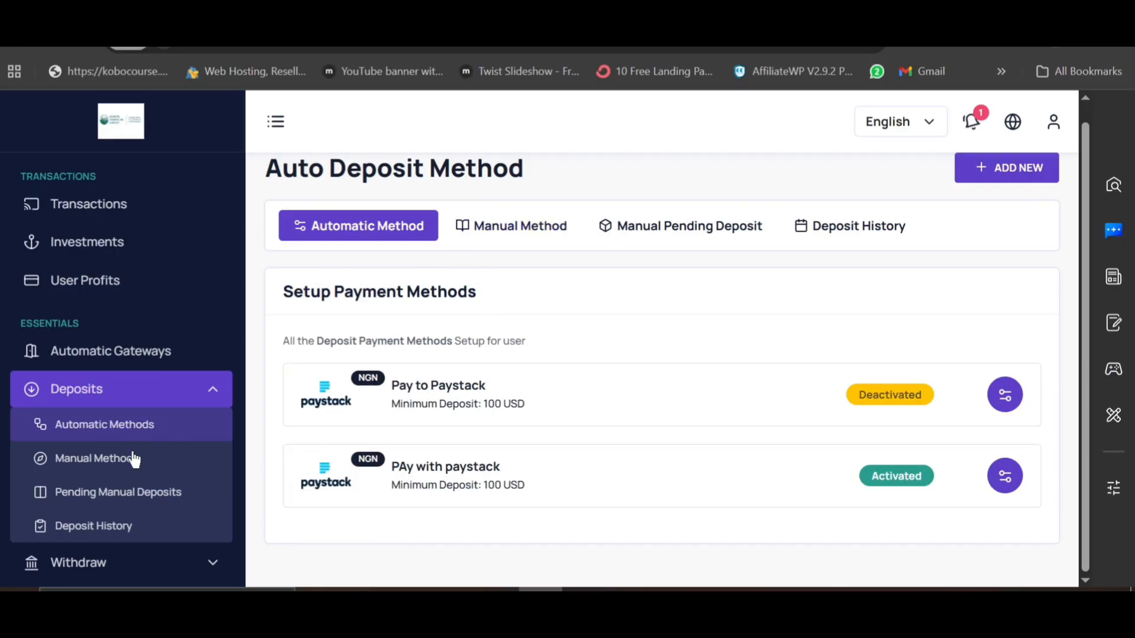
pyautogui.scroll(-2, 132, 459)
pyautogui.scroll(-3, 135, 458)
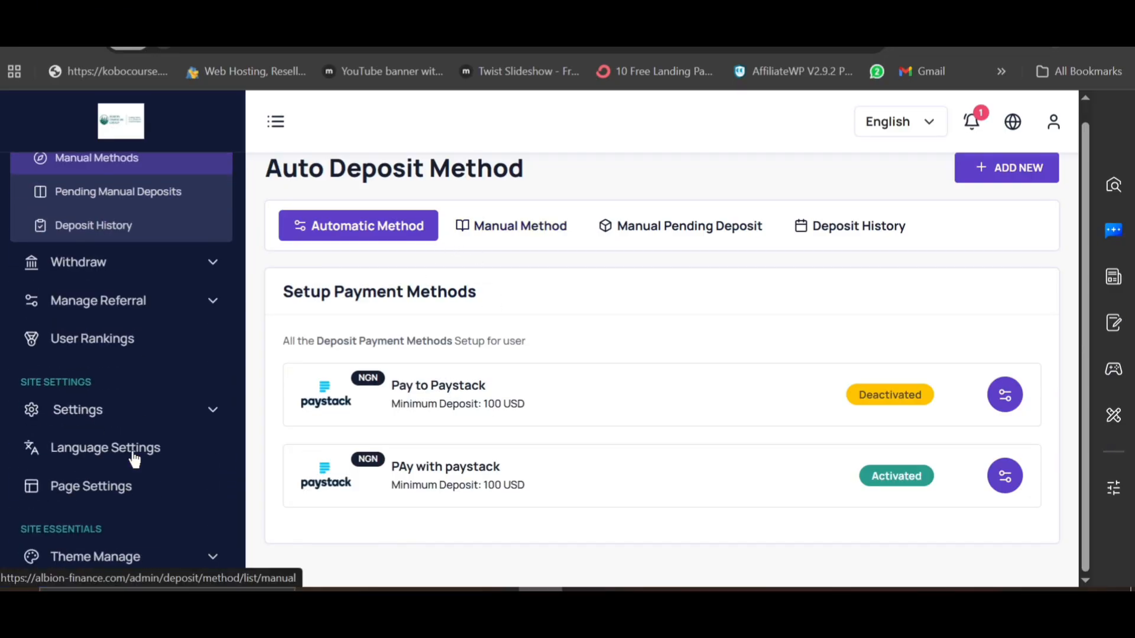
pyautogui.click(147, 299)
pyautogui.scroll(-5, 113, 496)
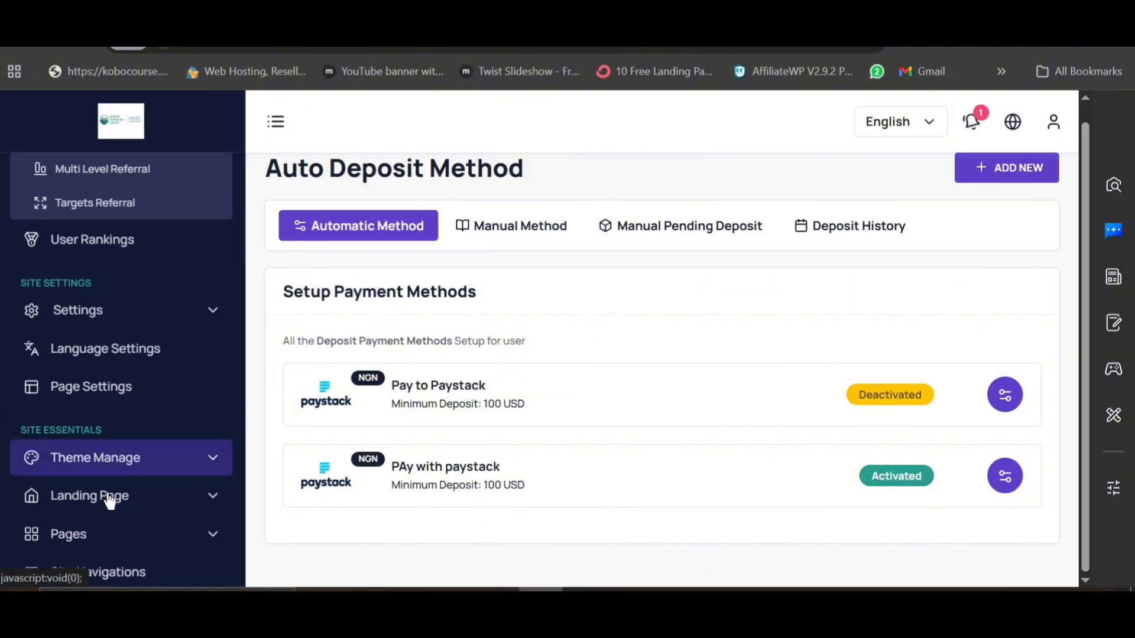